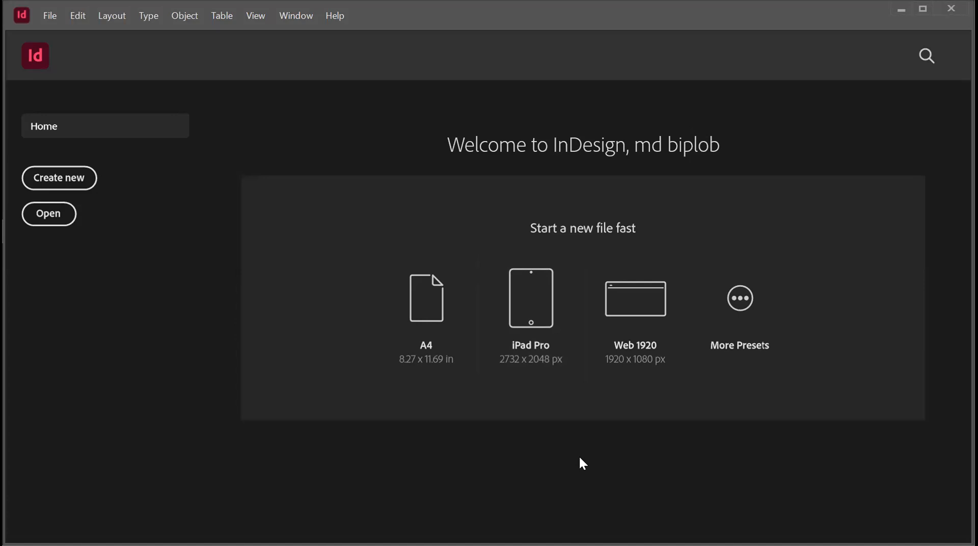
# Start a new document setup, set its units to inches and name it "pages"
pyautogui.click(92, 178)
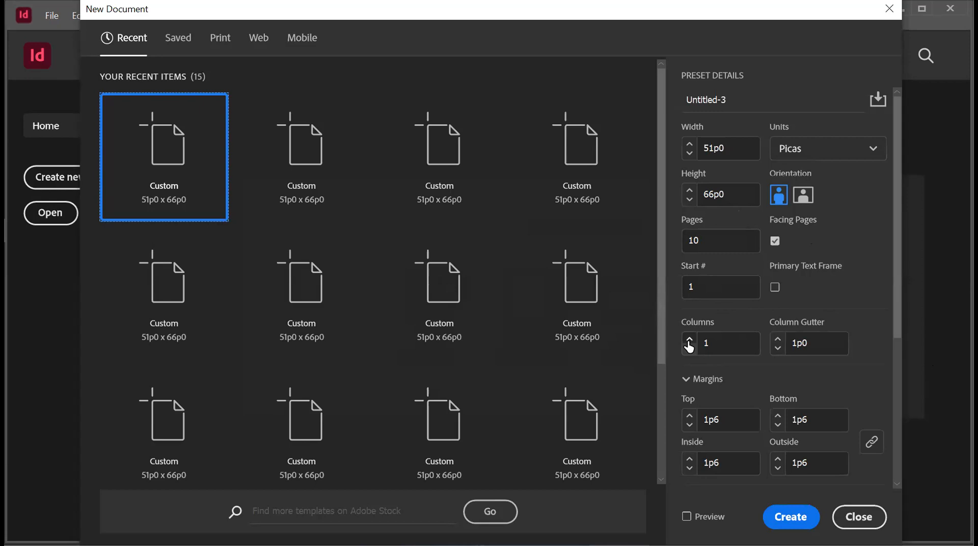
pyautogui.doubleClick(721, 242)
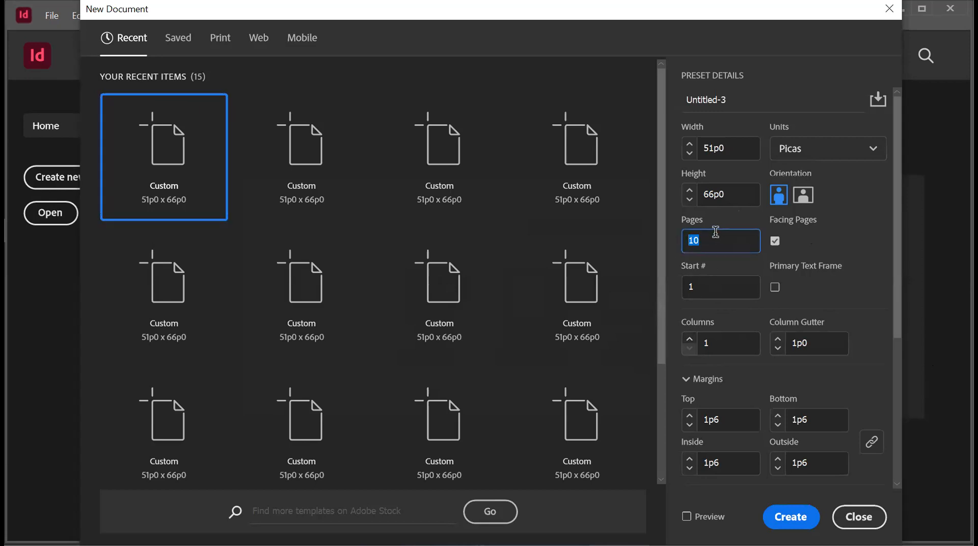
pyautogui.click(816, 154)
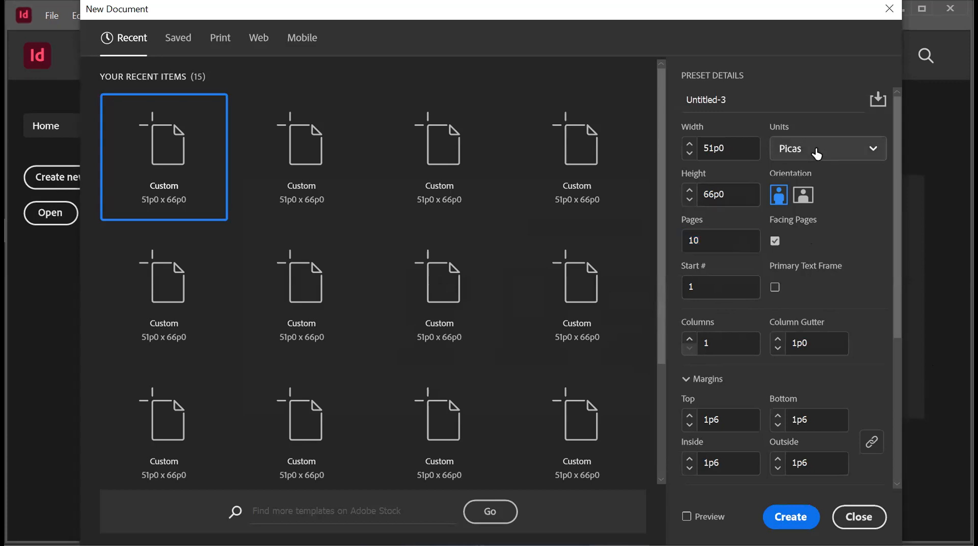
pyautogui.click(802, 226)
pyautogui.click(676, 100)
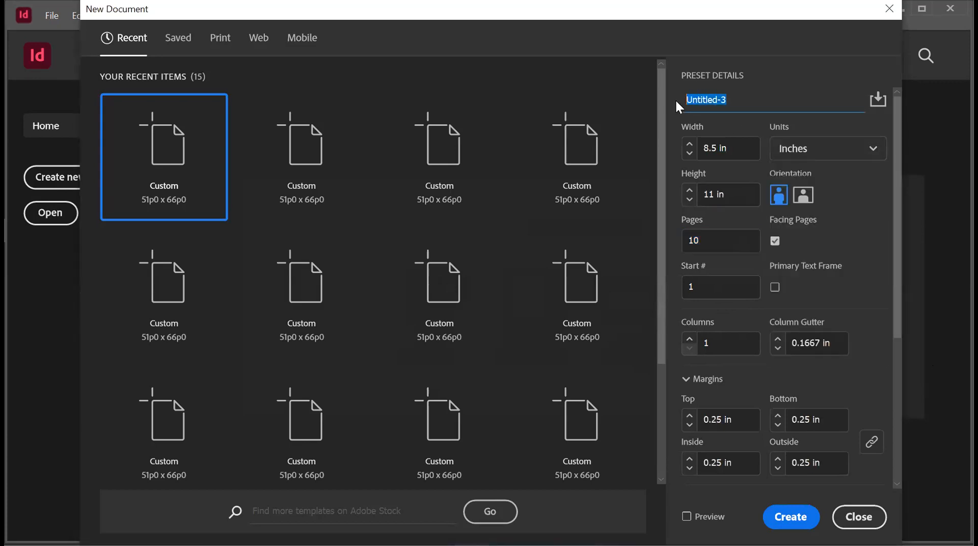
pyautogui.write('pages')
# Raise all linked margins to 0.625 in and bring them back to 0.25 in
pyautogui.scroll(-3, 763, 394)
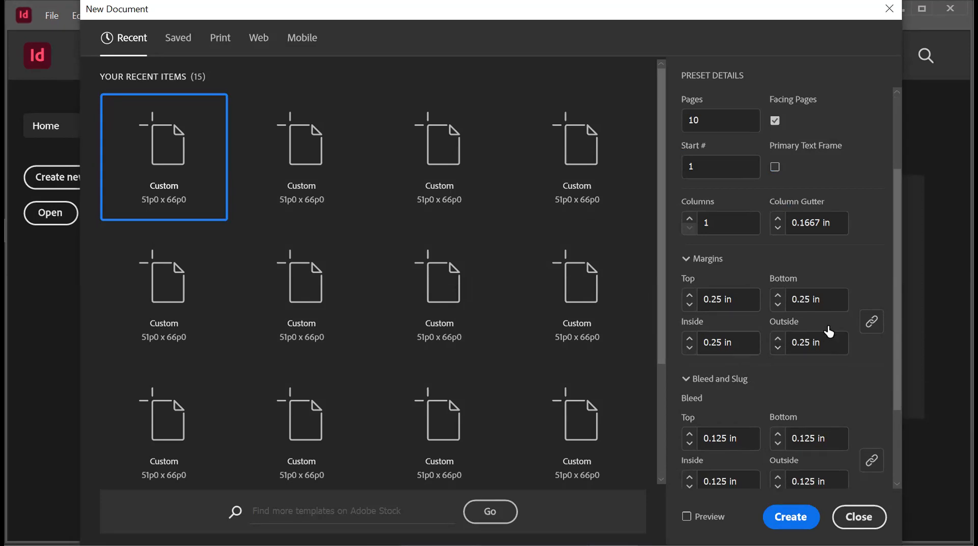
pyautogui.click(690, 297)
pyautogui.click(690, 297)
pyautogui.click(689, 297)
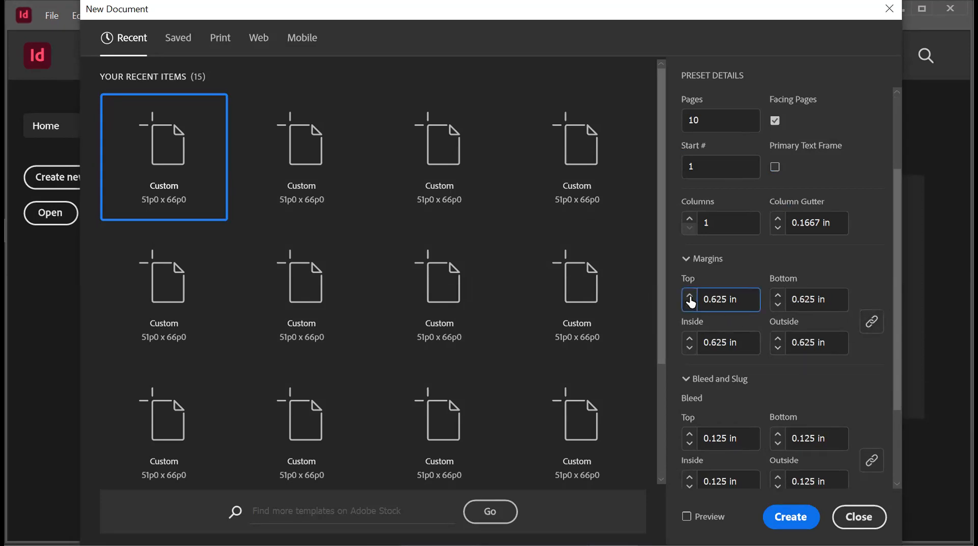
pyautogui.click(690, 305)
pyautogui.click(690, 306)
pyautogui.click(689, 306)
pyautogui.click(689, 306)
pyautogui.click(690, 296)
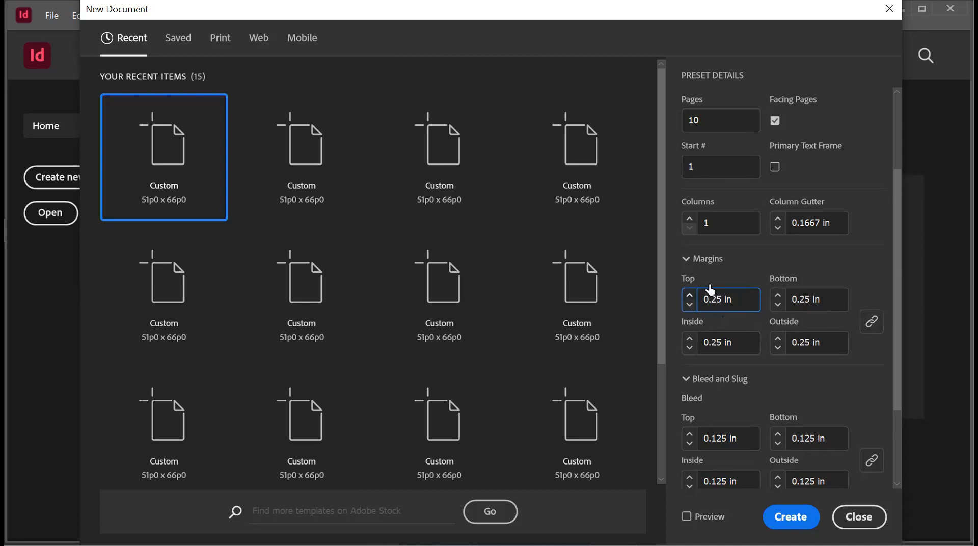
# Unlink the margins, set only the outside margin to 0.5 in, and create the document with facing pages
pyautogui.click(778, 338)
pyautogui.click(779, 338)
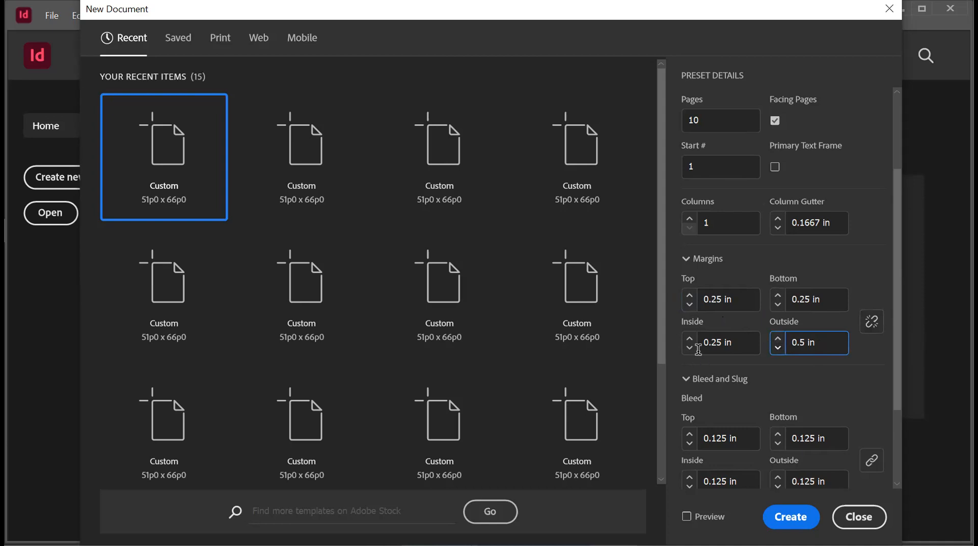
pyautogui.click(776, 121)
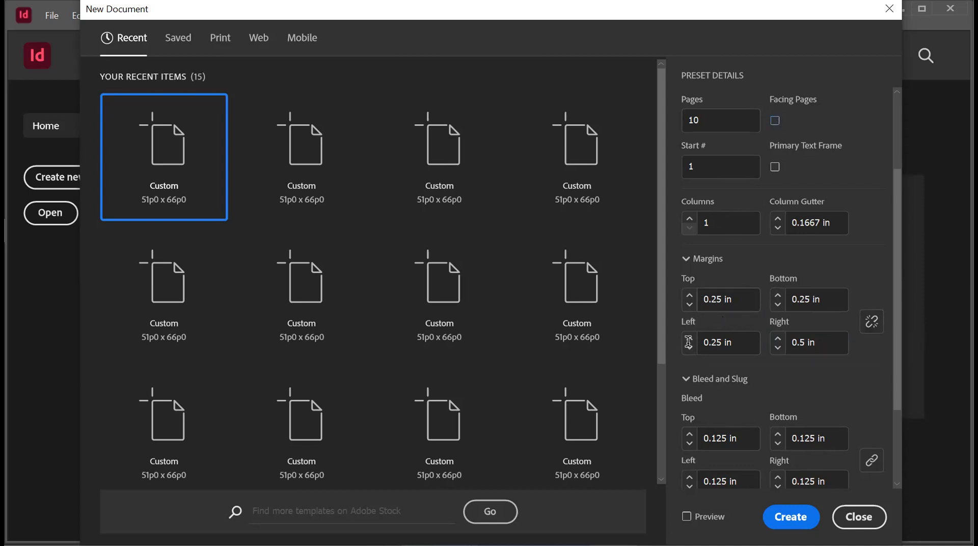
pyautogui.click(776, 120)
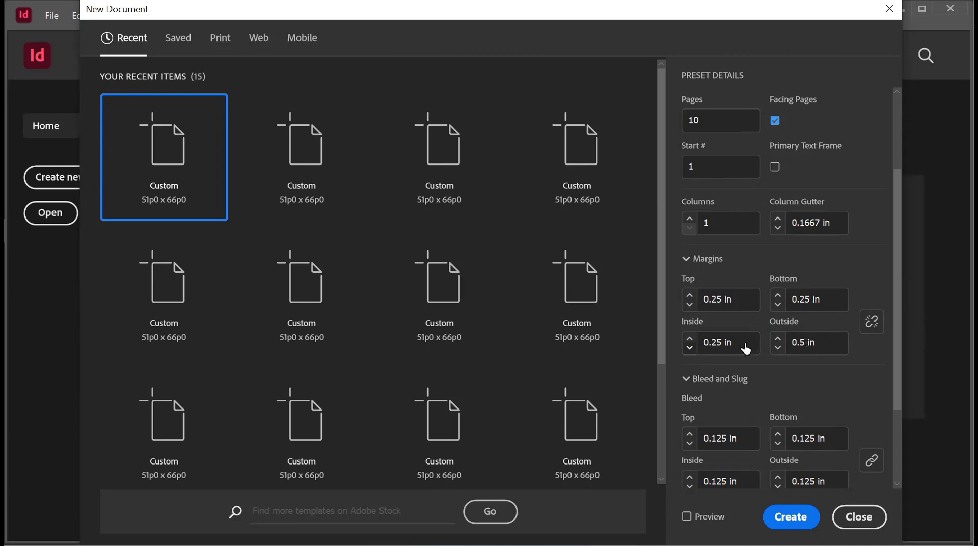
pyautogui.moveTo(744, 344); pyautogui.dragTo(700, 347)
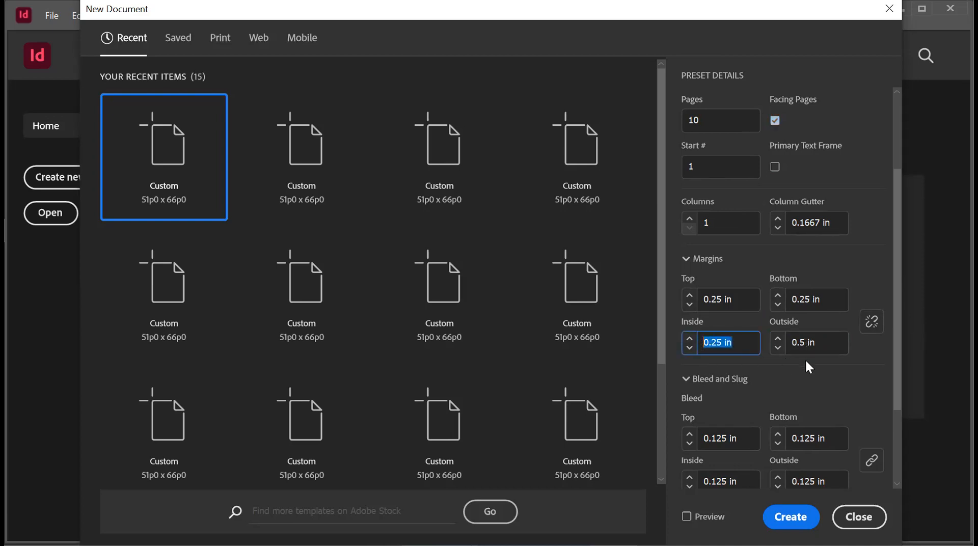
pyautogui.moveTo(814, 340); pyautogui.dragTo(789, 343)
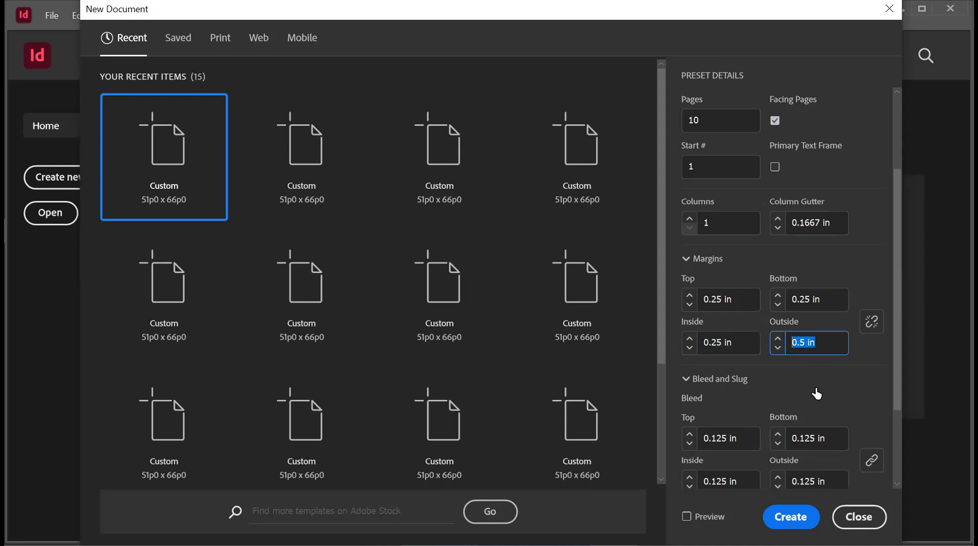
pyautogui.scroll(-3, 839, 392)
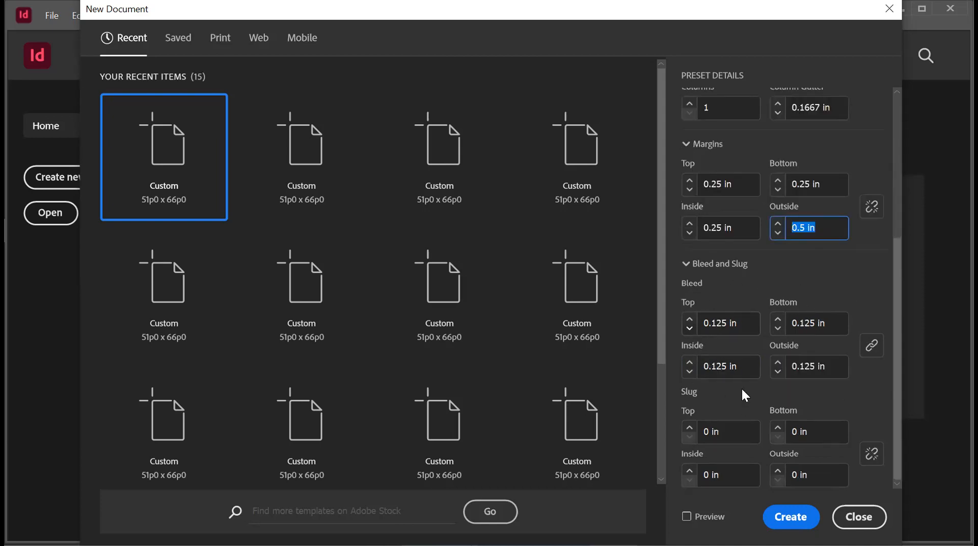
pyautogui.click(795, 519)
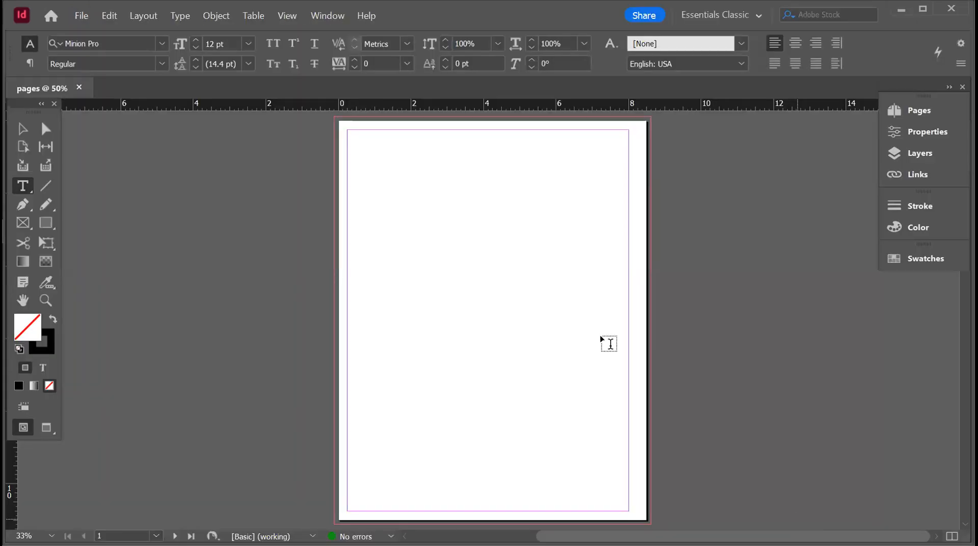
# Open the overview of the document's pages and enlarge it enough to list every spread through page 10
pyautogui.scroll(-1, 604, 384)
pyautogui.scroll(-5, 604, 384)
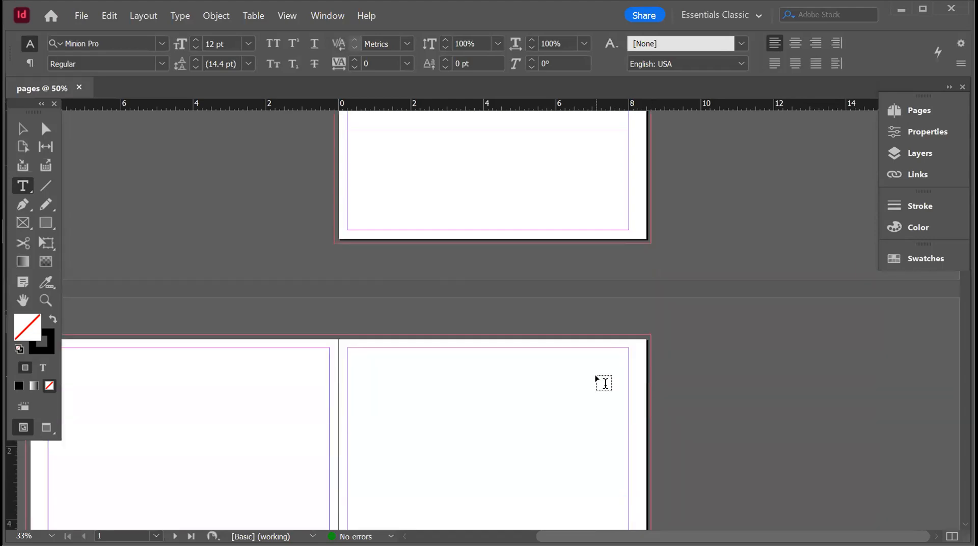
pyautogui.click(913, 117)
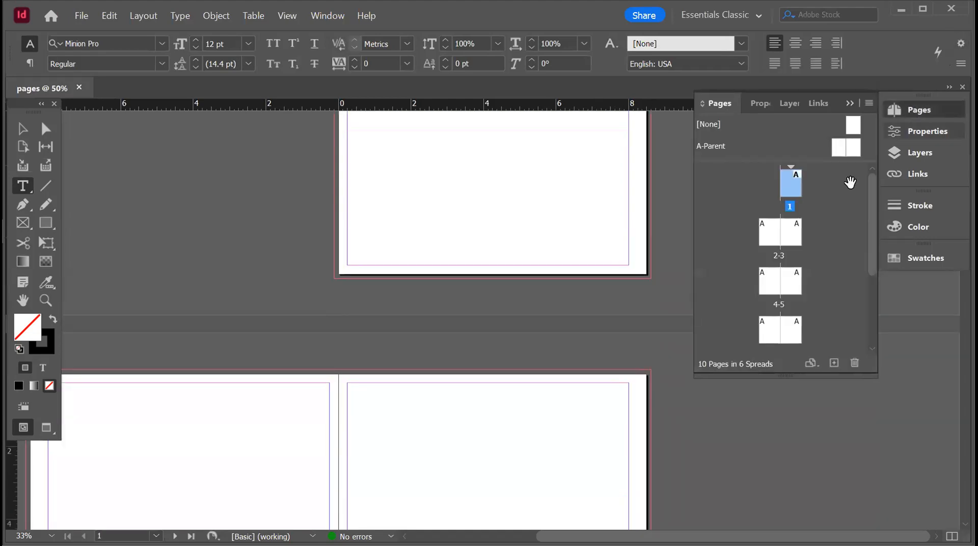
pyautogui.scroll(1, 529, 305)
pyautogui.scroll(2, 528, 305)
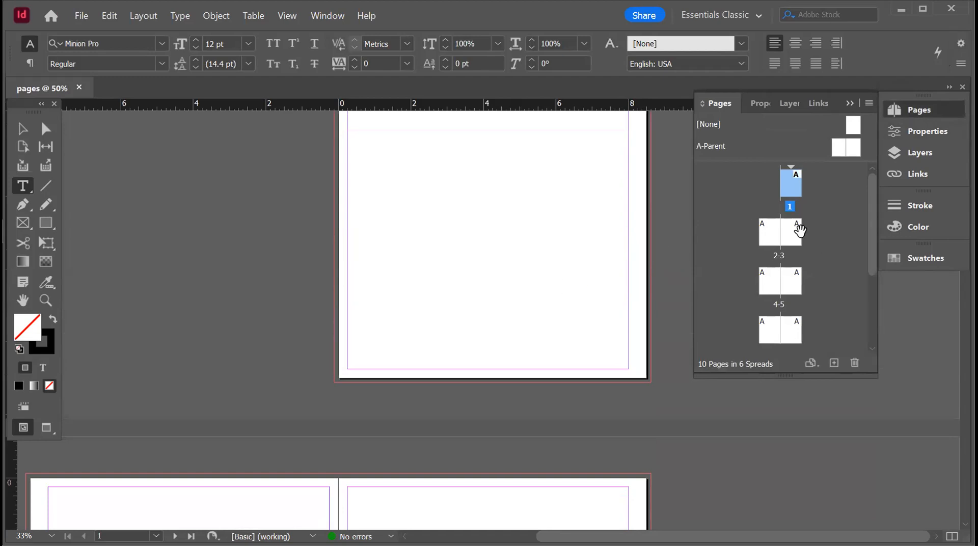
pyautogui.scroll(-1, 794, 255)
pyautogui.moveTo(793, 377); pyautogui.dragTo(793, 492)
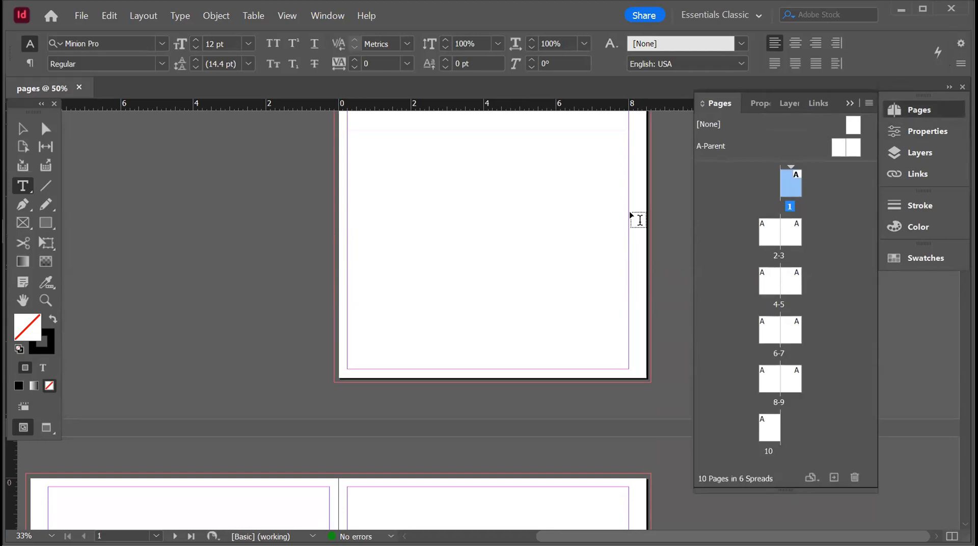
# Examine how the single first page and the following two-page spreads are laid out with their inside and outside margins
pyautogui.scroll(6, 532, 301)
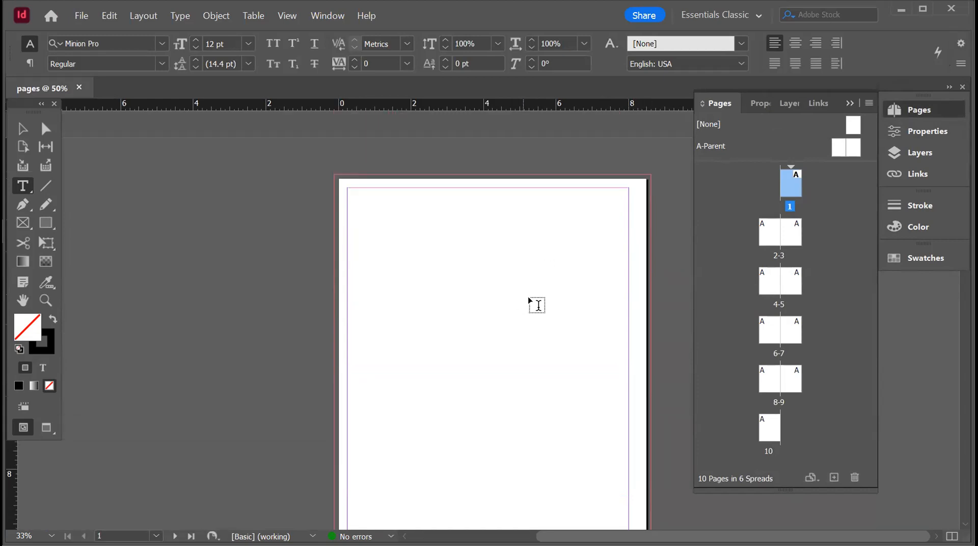
pyautogui.scroll(-15, 538, 305)
pyautogui.scroll(2, 540, 307)
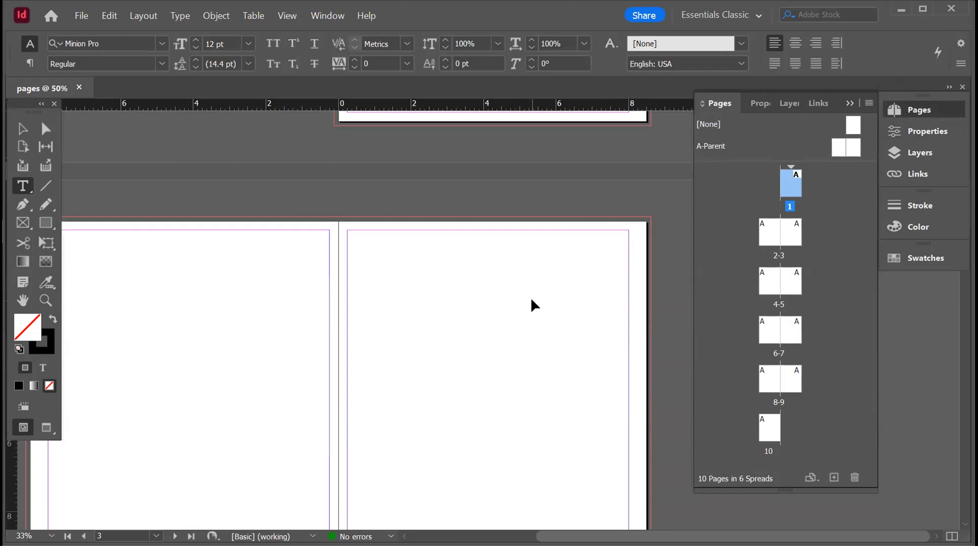
pyautogui.scroll(-3, 540, 307)
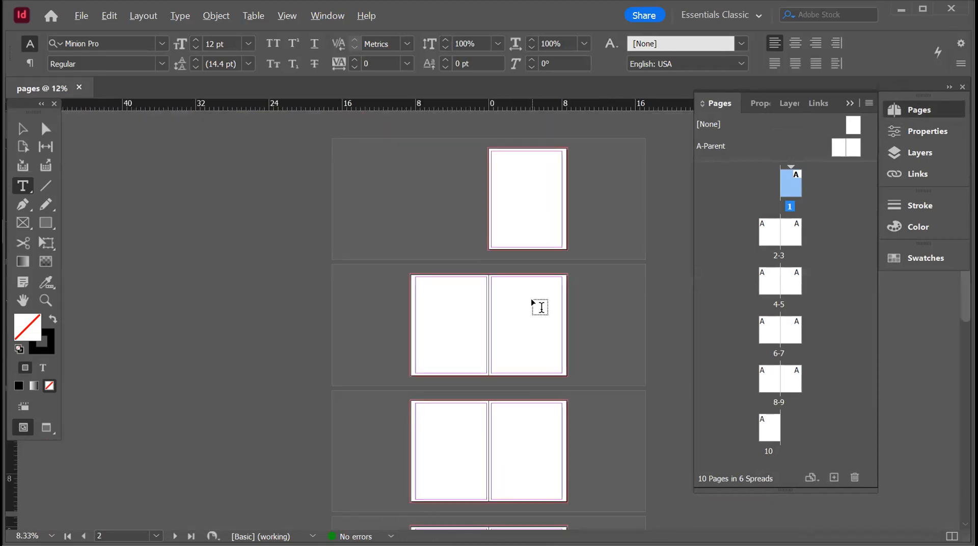
pyautogui.scroll(2, 540, 307)
pyautogui.scroll(-3, 538, 306)
pyautogui.scroll(1, 544, 306)
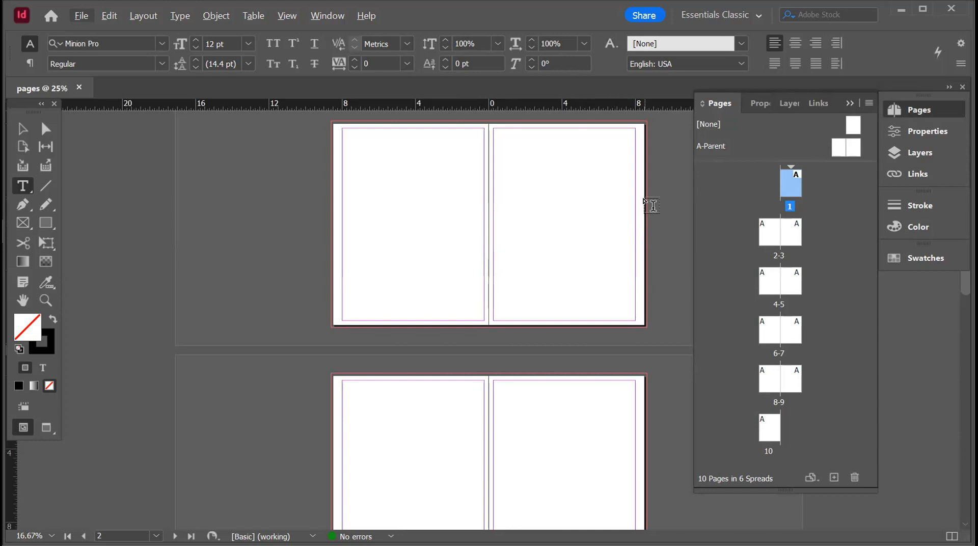
pyautogui.scroll(1, 530, 289)
pyautogui.scroll(-4, 531, 289)
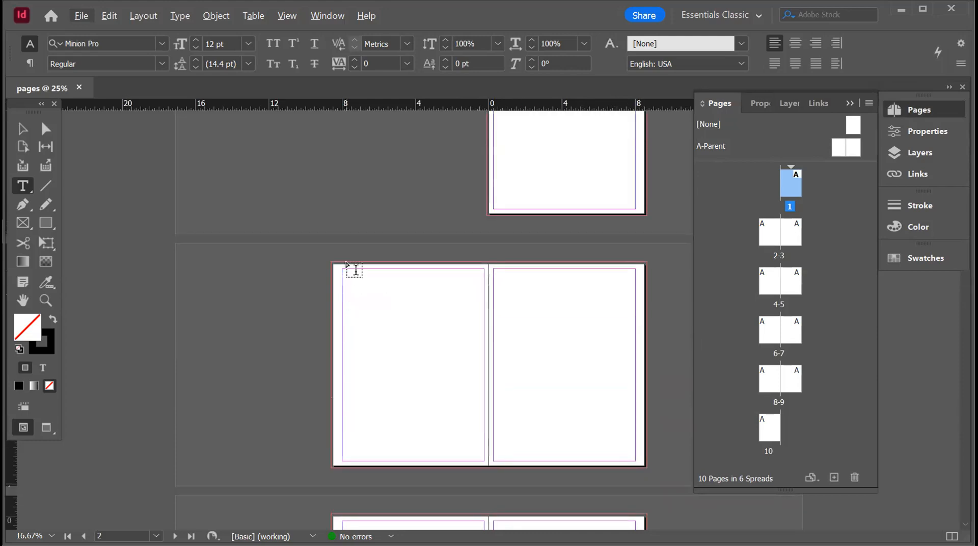
pyautogui.scroll(4, 443, 285)
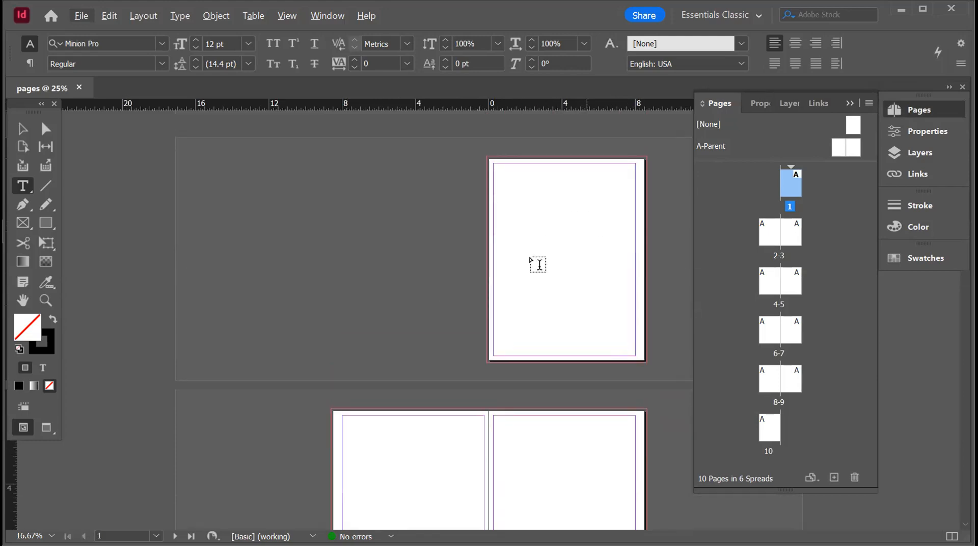
pyautogui.scroll(-10, 547, 267)
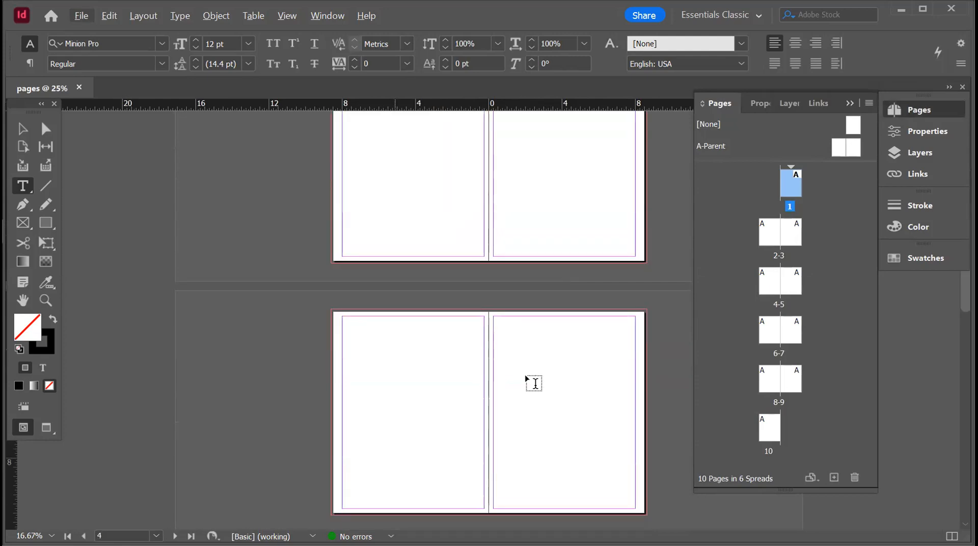
pyautogui.scroll(-3, 535, 383)
pyautogui.scroll(2, 535, 383)
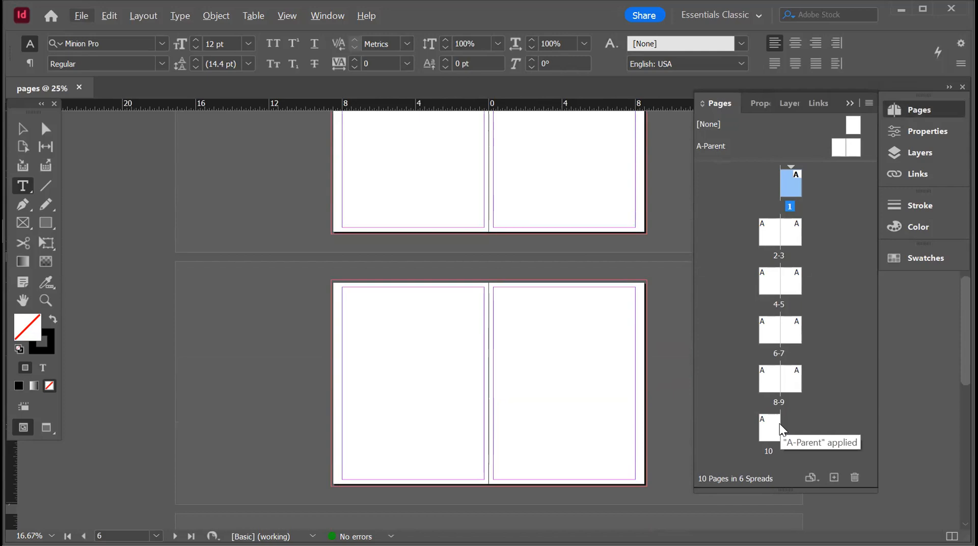
# Insert a new page after page 1 and delete the last spread, pages 10-11
pyautogui.click(834, 478)
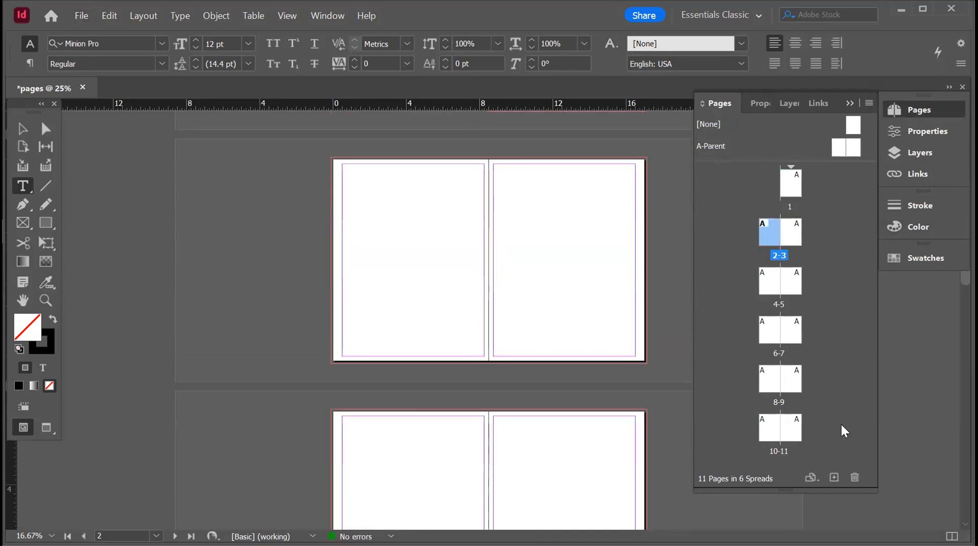
pyautogui.click(794, 426)
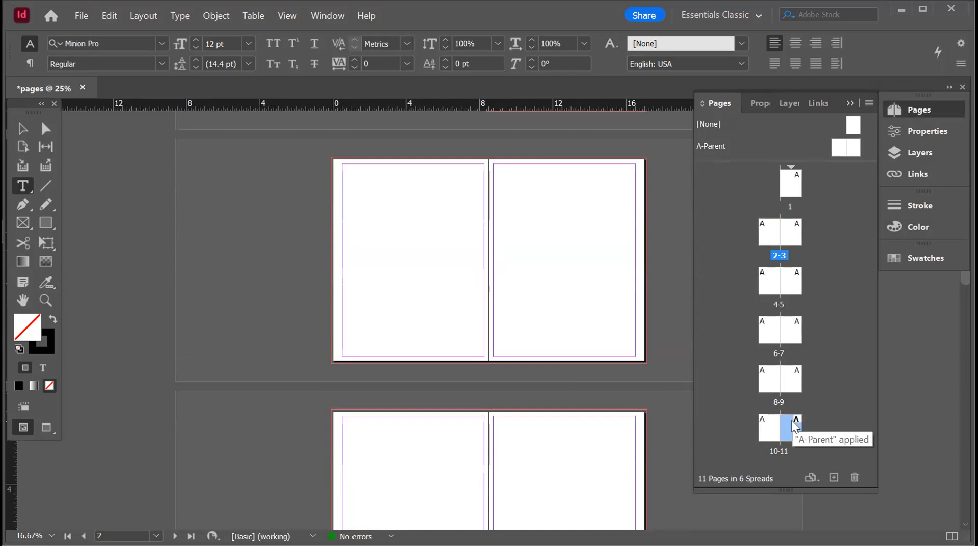
pyautogui.click(855, 478)
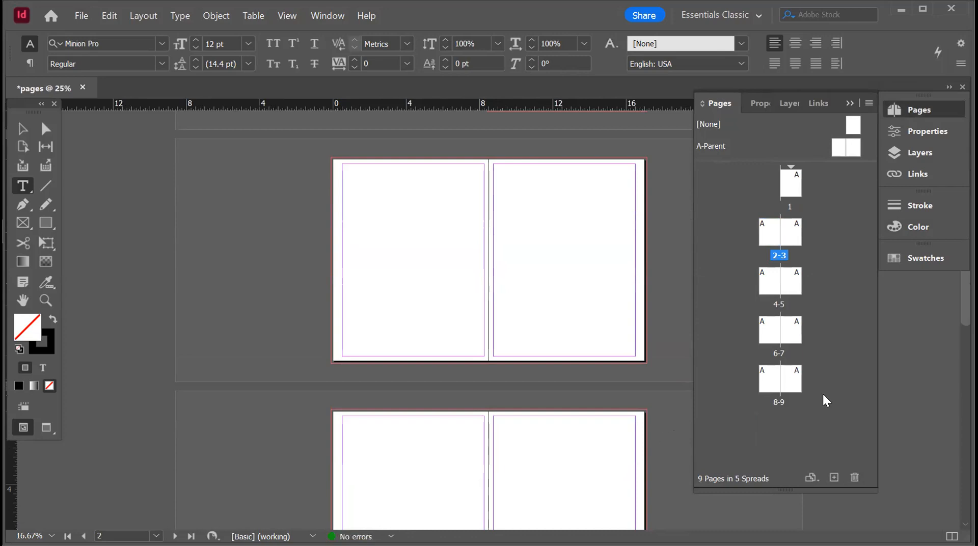
# Try different preset page sizes on page 9 alone, ending with Letter - Half
pyautogui.click(780, 374)
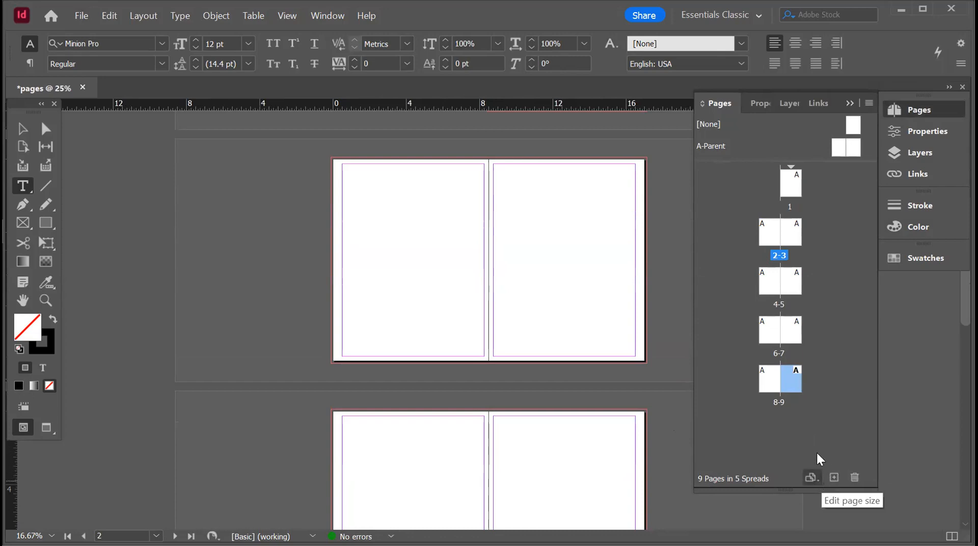
pyautogui.click(811, 477)
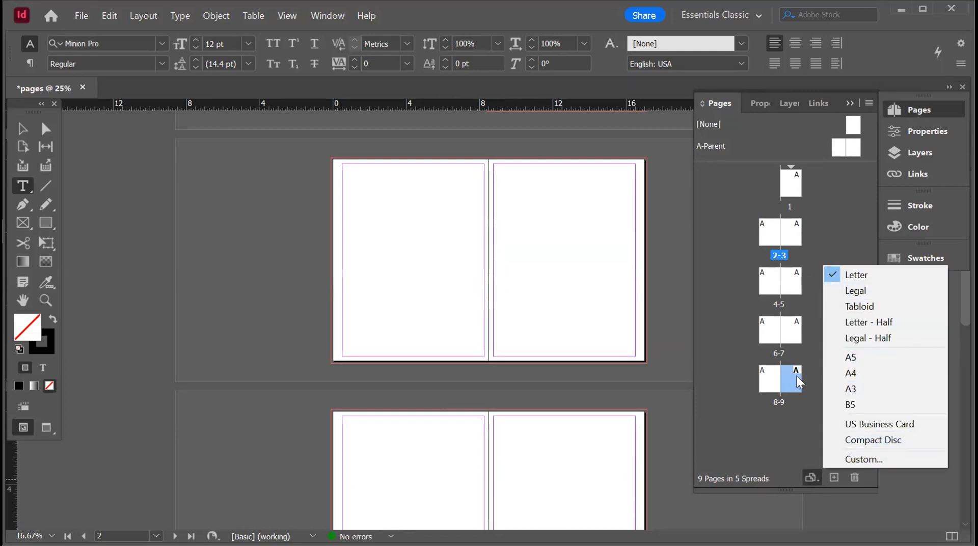
pyautogui.click(827, 404)
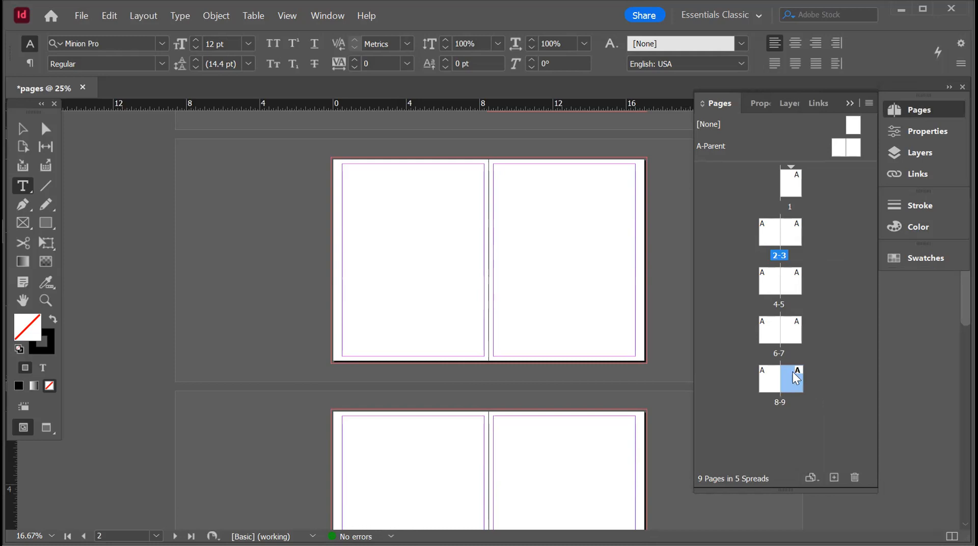
pyautogui.click(813, 479)
pyautogui.click(810, 319)
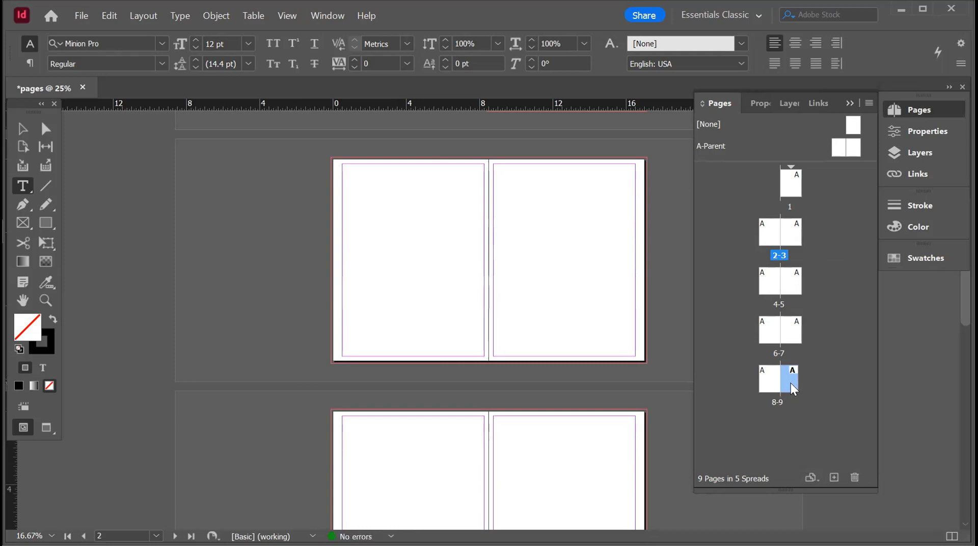
# Go to page 9, delete it from the last spread, and select page 8
pyautogui.doubleClick(793, 388)
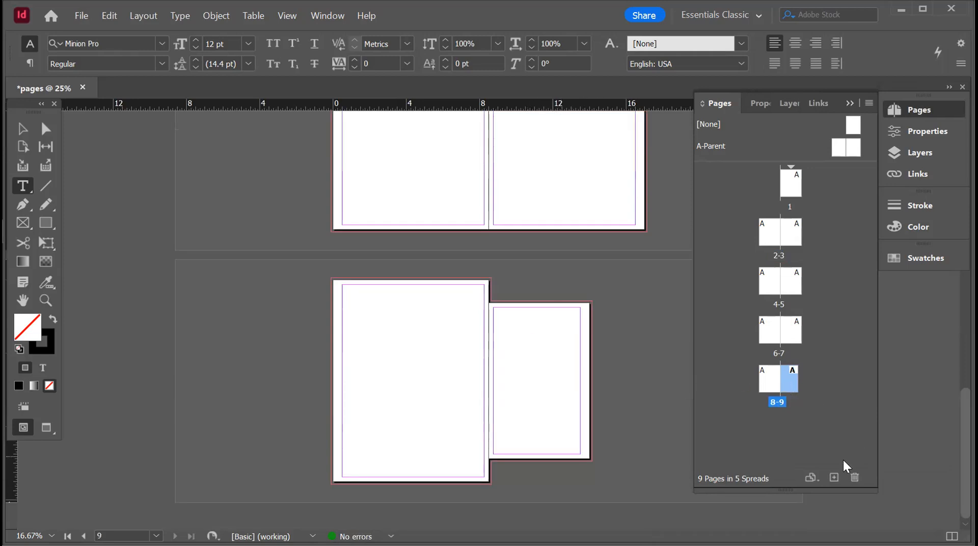
pyautogui.click(855, 478)
pyautogui.click(767, 393)
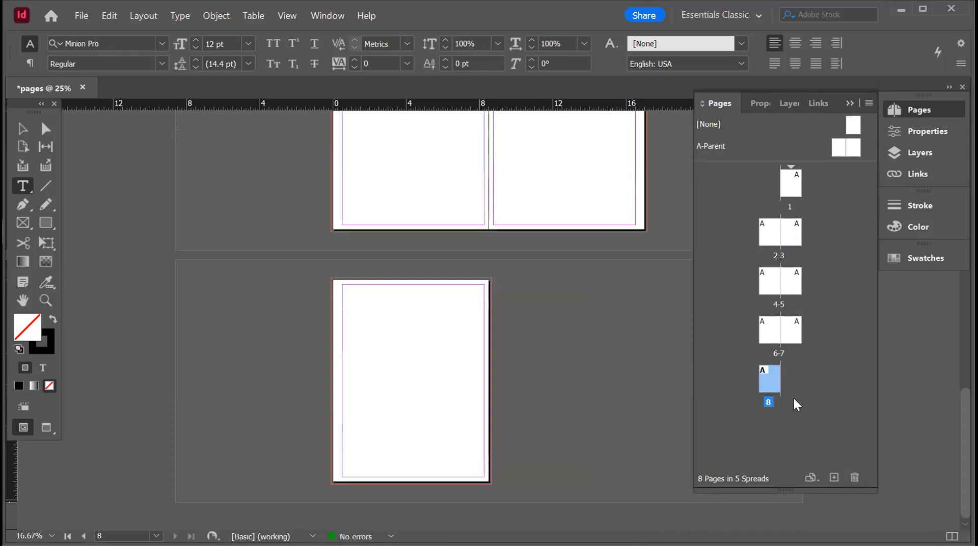
# Delete page 8 from the end of the document and return to the opening pages
pyautogui.click(855, 478)
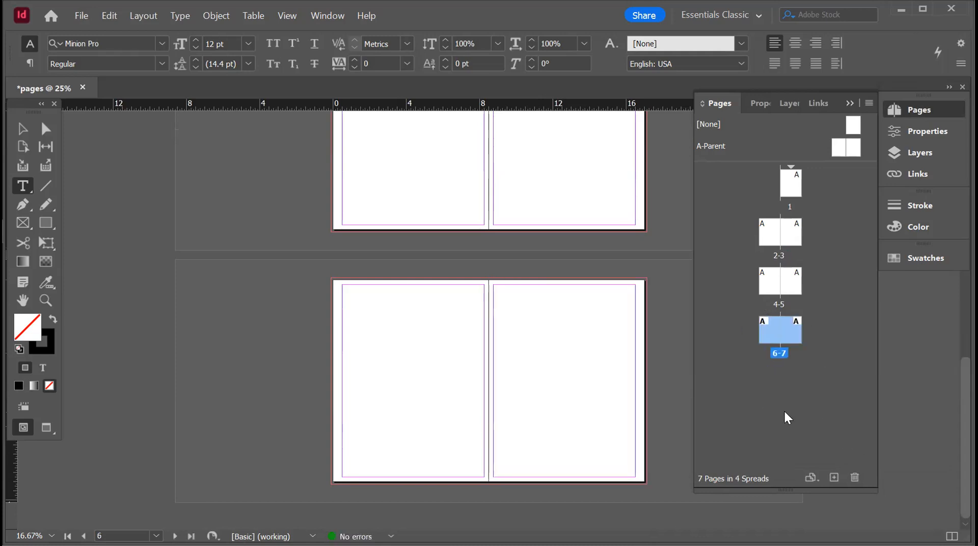
pyautogui.scroll(10, 541, 318)
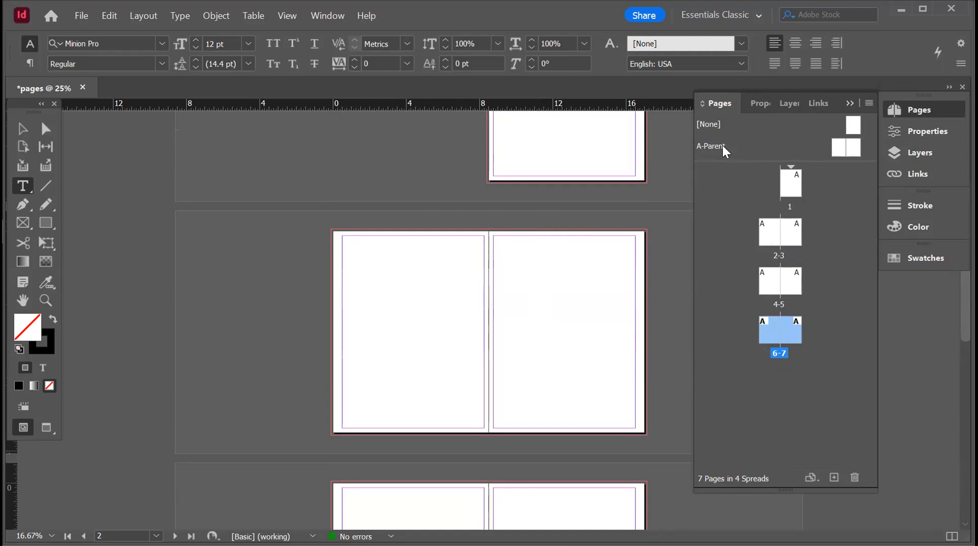
pyautogui.scroll(3, 577, 281)
pyautogui.scroll(-1, 569, 279)
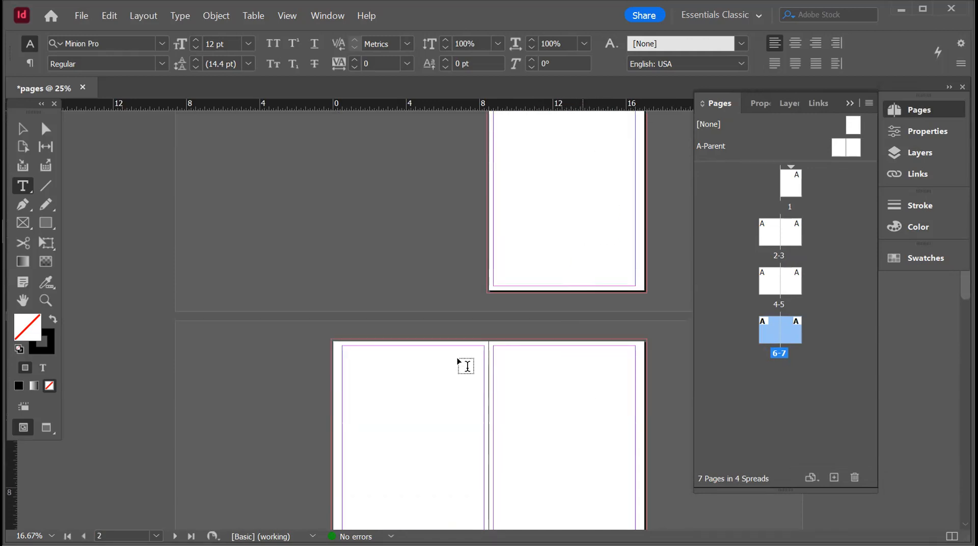
# Open the A-Parent spread and draw a rectangle about 8.4 in wide and 0.8 in high across the top of its left page
pyautogui.doubleClick(745, 145)
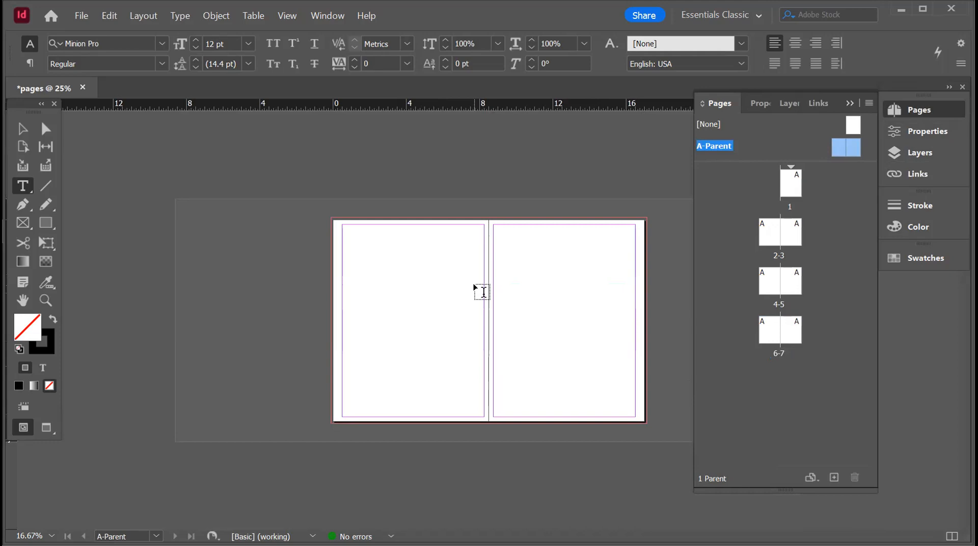
pyautogui.hotkey('ctrl', '=')
pyautogui.hotkey('ctrl', '=')
pyautogui.hotkey('ctrl', '-')
pyautogui.hotkey('ctrl', '-')
pyautogui.hotkey('ctrl', '=')
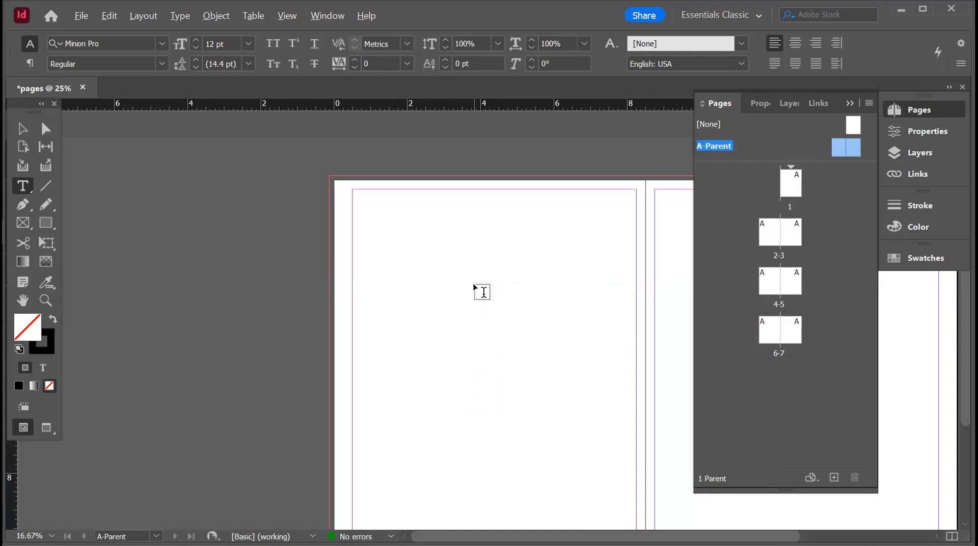
pyautogui.hscroll(5, 483, 292)
pyautogui.hscroll(-2, 483, 292)
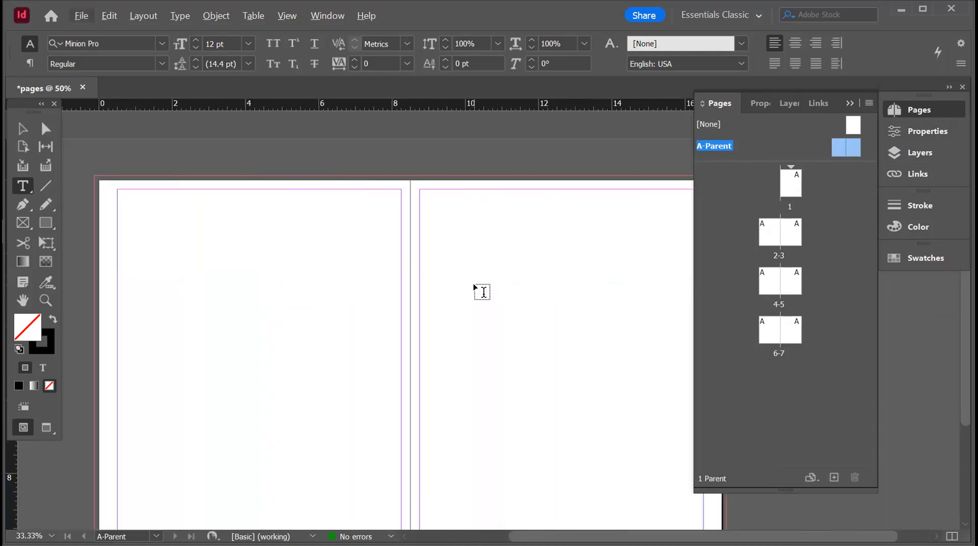
pyautogui.click(45, 223)
pyautogui.moveTo(103, 181); pyautogui.dragTo(410, 210)
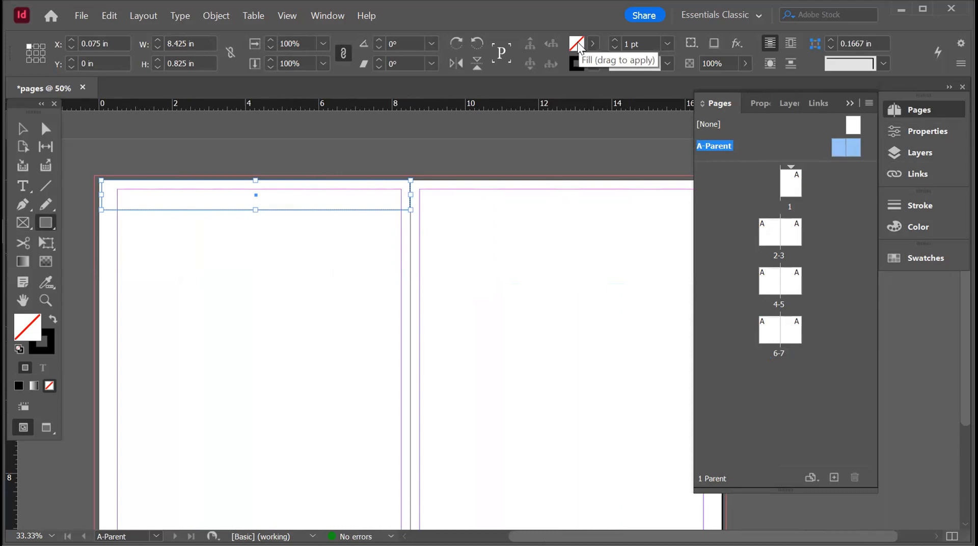
# Remove the rectangle's stroke and fill it with the blue swatch C=100 M=90 Y=10 K=0
pyautogui.click(53, 319)
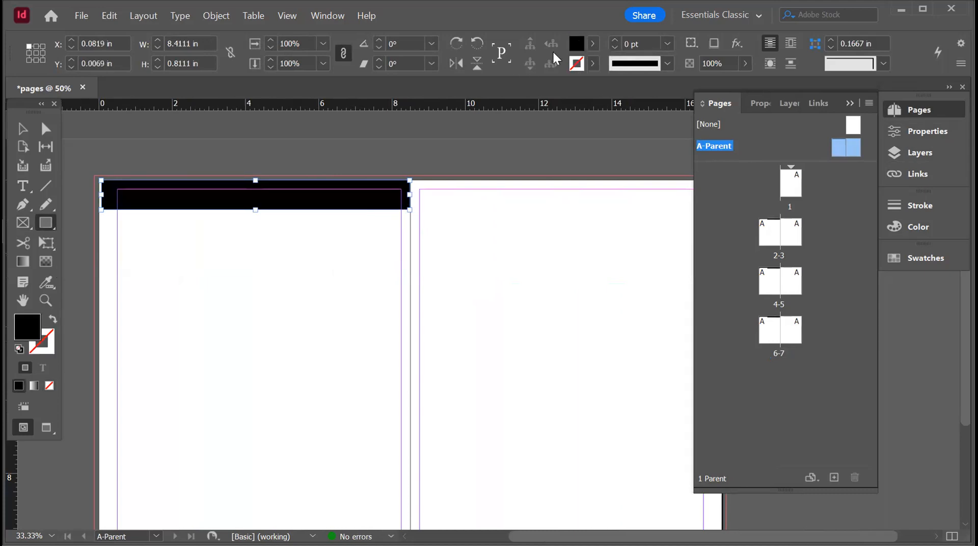
pyautogui.click(592, 44)
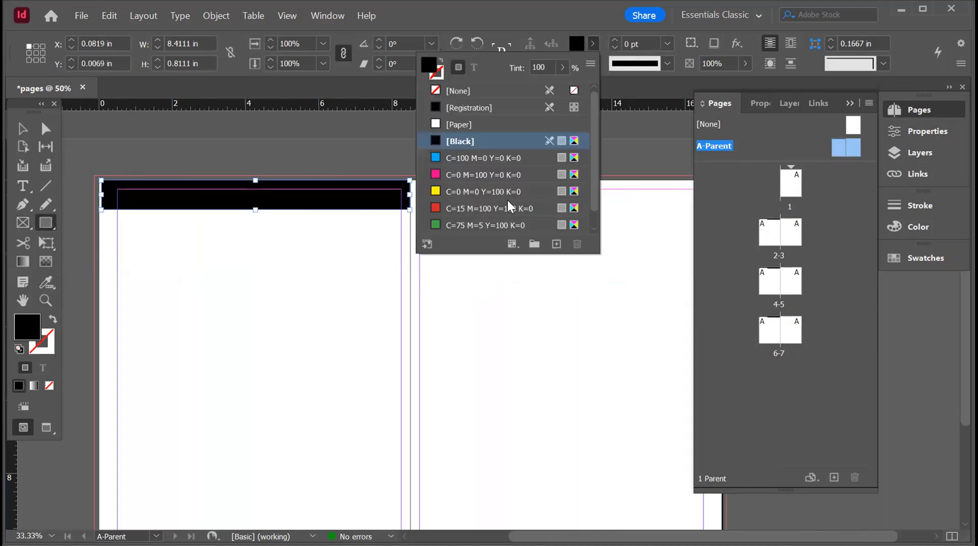
pyautogui.click(472, 222)
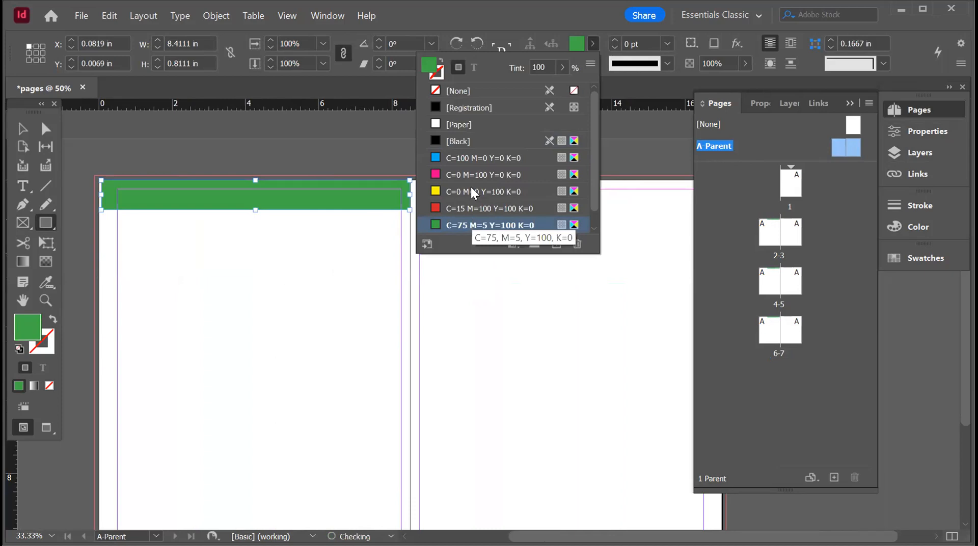
pyautogui.scroll(-1, 483, 179)
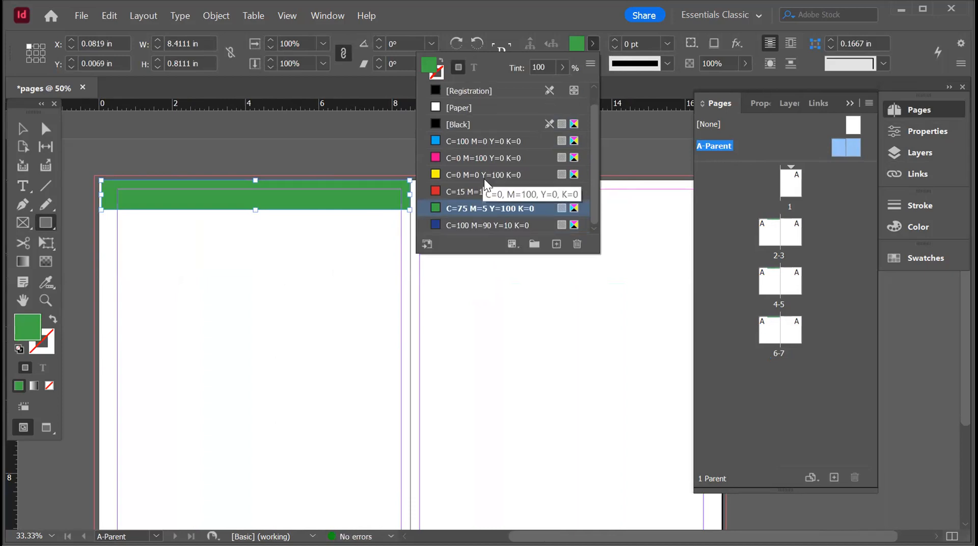
pyautogui.click(484, 225)
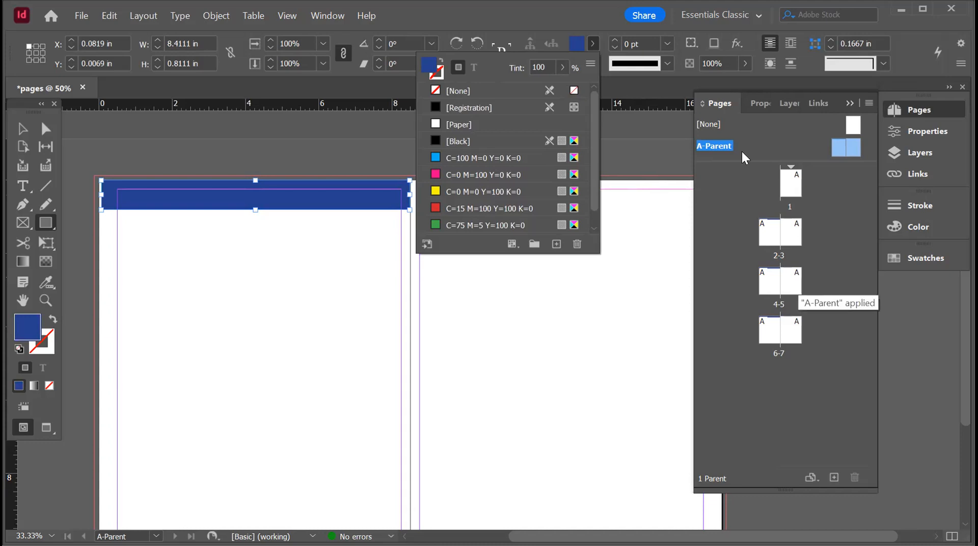
pyautogui.click(756, 152)
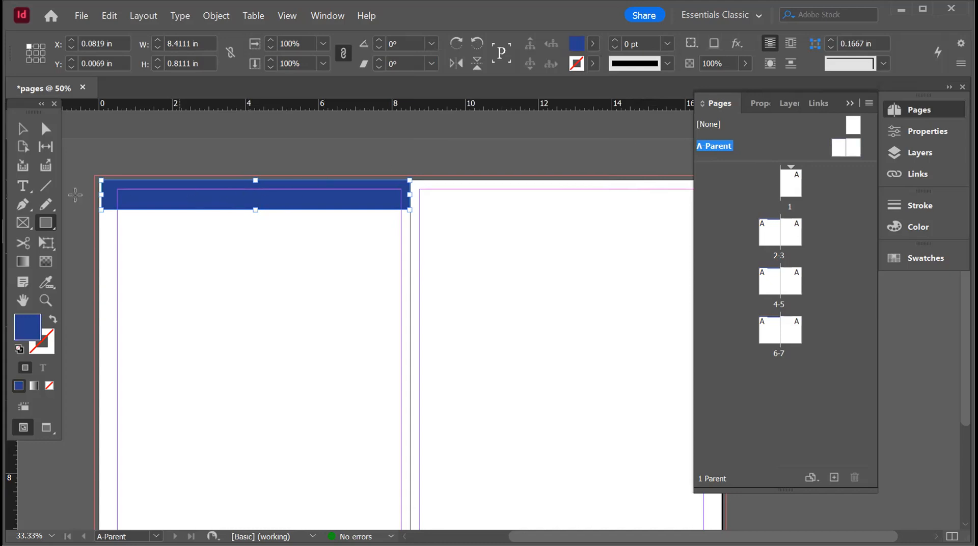
# Add a text frame reading "Titile" over the blue bar and set its text size to 30 pt
pyautogui.click(22, 186)
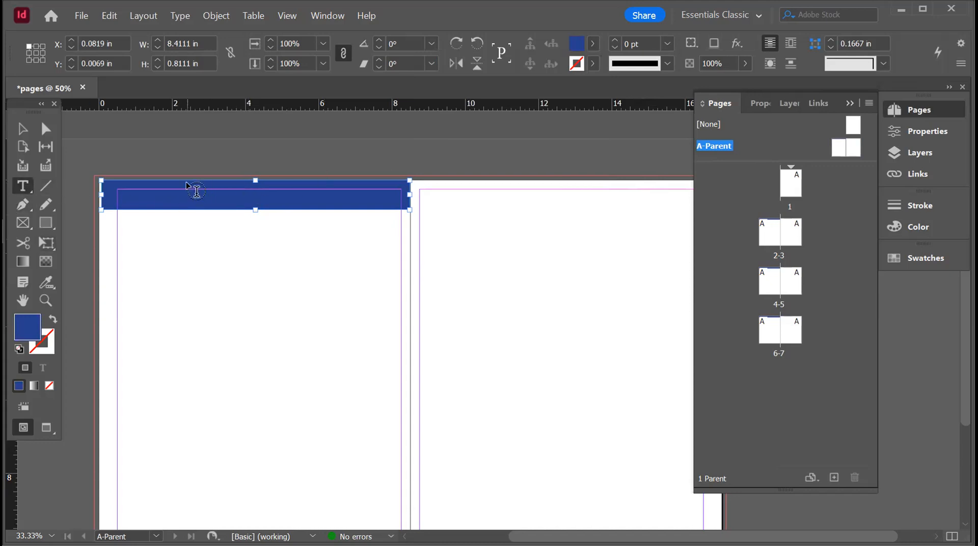
pyautogui.moveTo(192, 189); pyautogui.dragTo(335, 205)
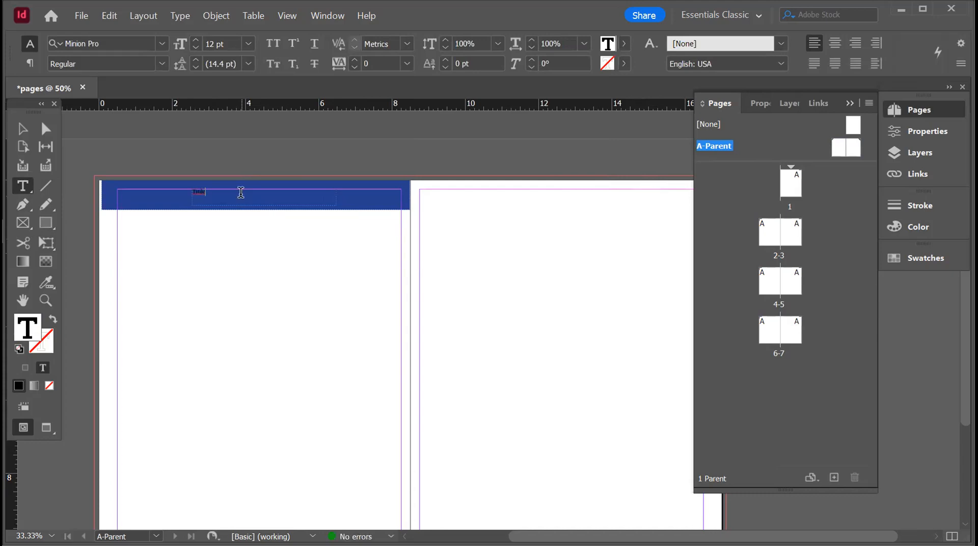
pyautogui.moveTo(207, 192); pyautogui.dragTo(192, 192)
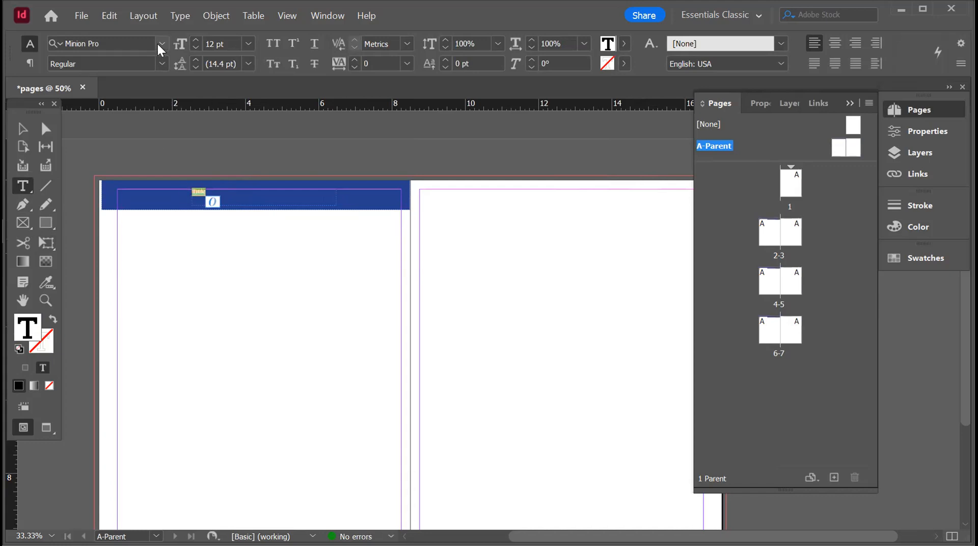
pyautogui.click(248, 39)
pyautogui.click(234, 221)
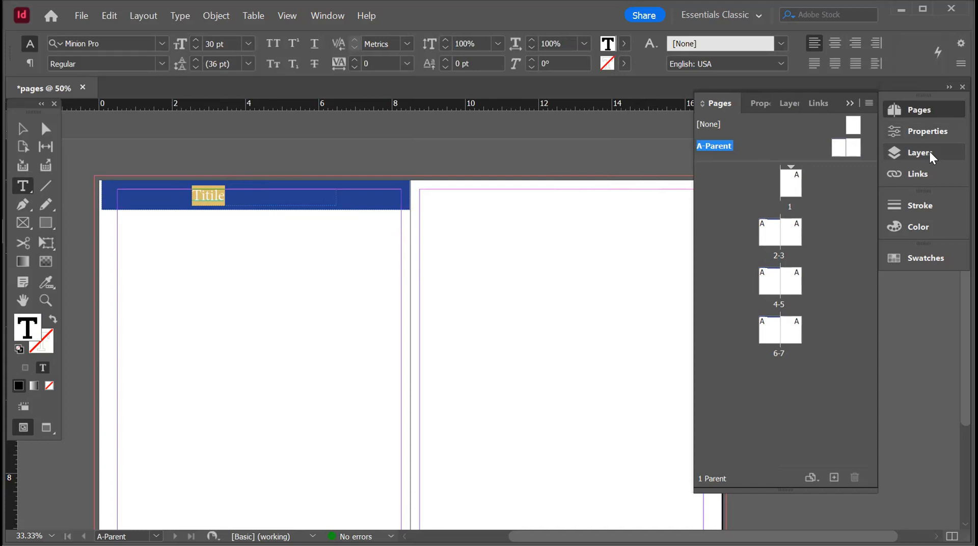
# Change the title text's font to Arial Rounded MT Bold
pyautogui.click(924, 131)
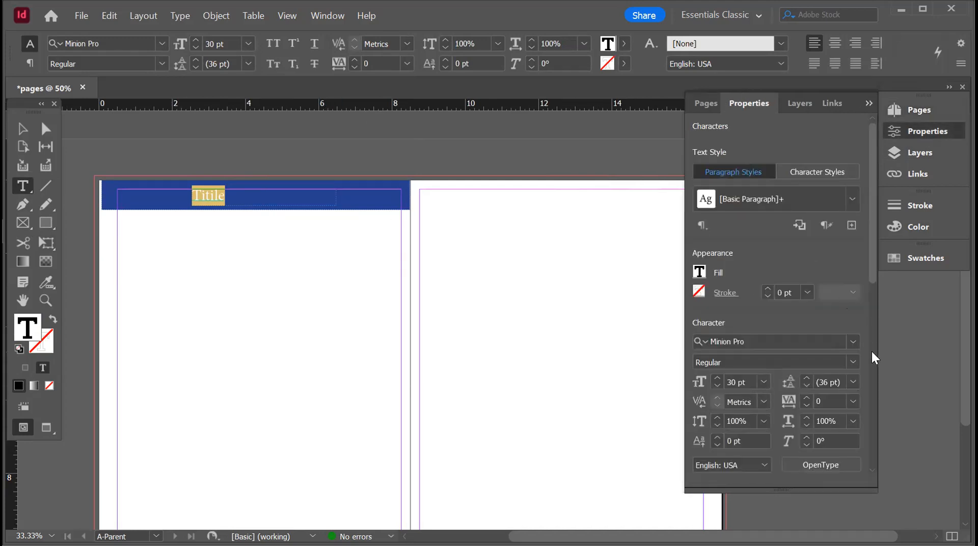
pyautogui.click(850, 362)
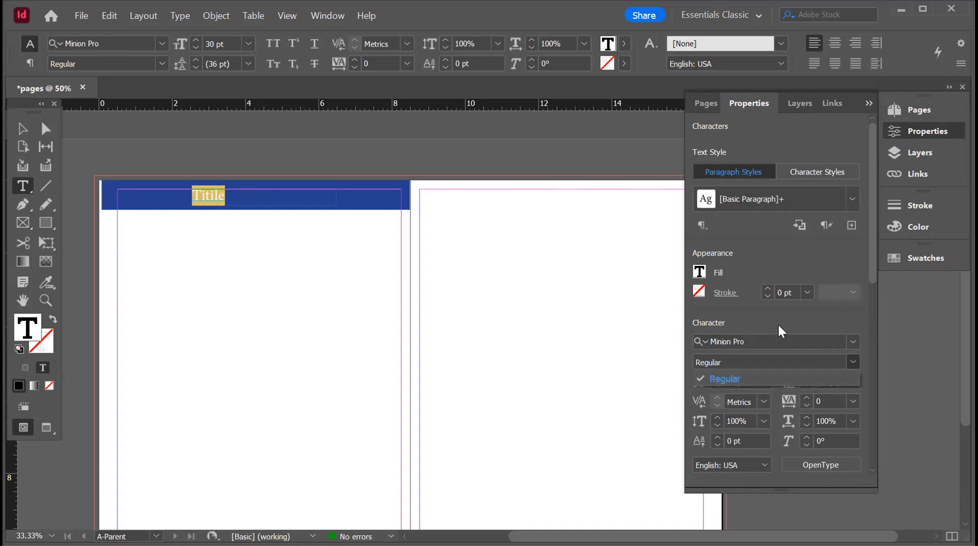
pyautogui.click(851, 340)
pyautogui.click(851, 341)
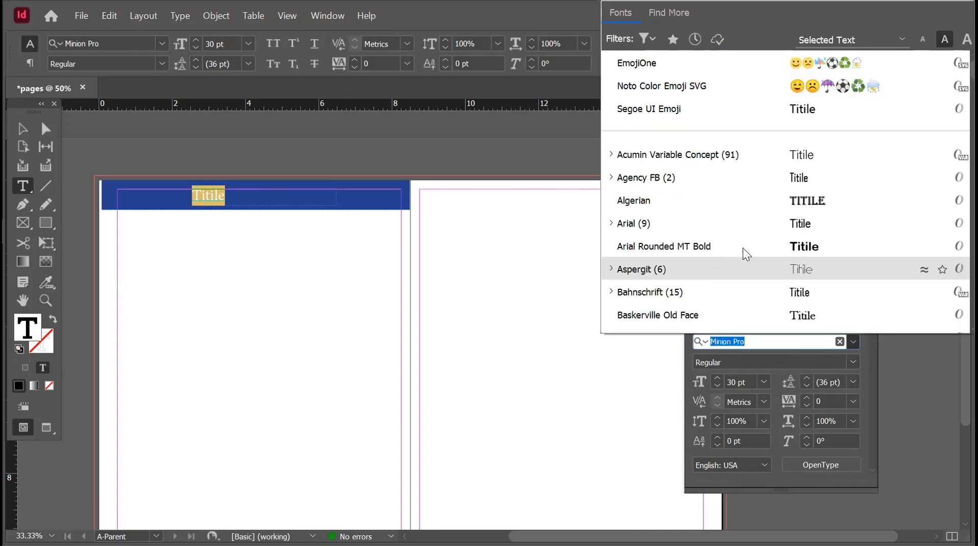
pyautogui.click(795, 249)
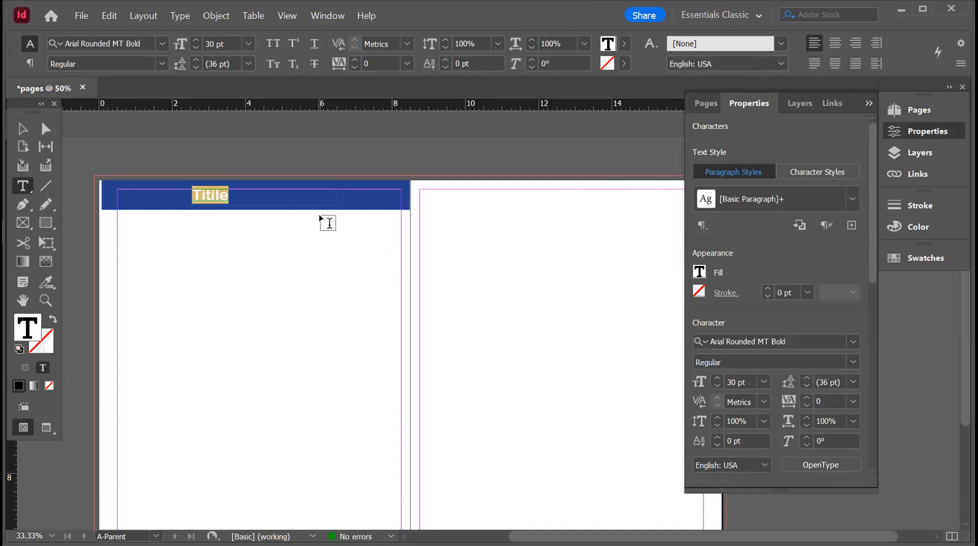
# Detach the Pages and Properties panels from the dock and combine them into one floating group
pyautogui.click(706, 105)
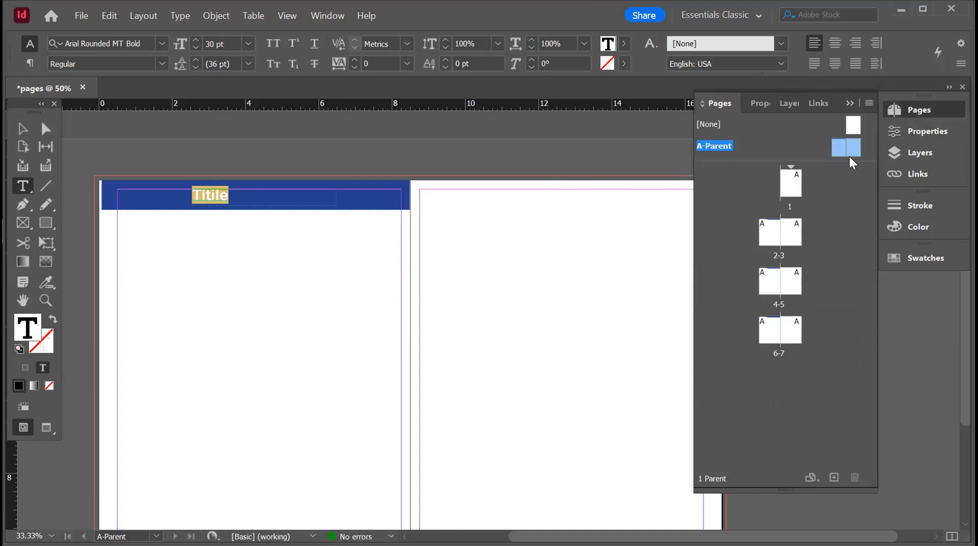
pyautogui.click(910, 108)
pyautogui.click(909, 108)
pyautogui.moveTo(854, 100); pyautogui.dragTo(701, 125)
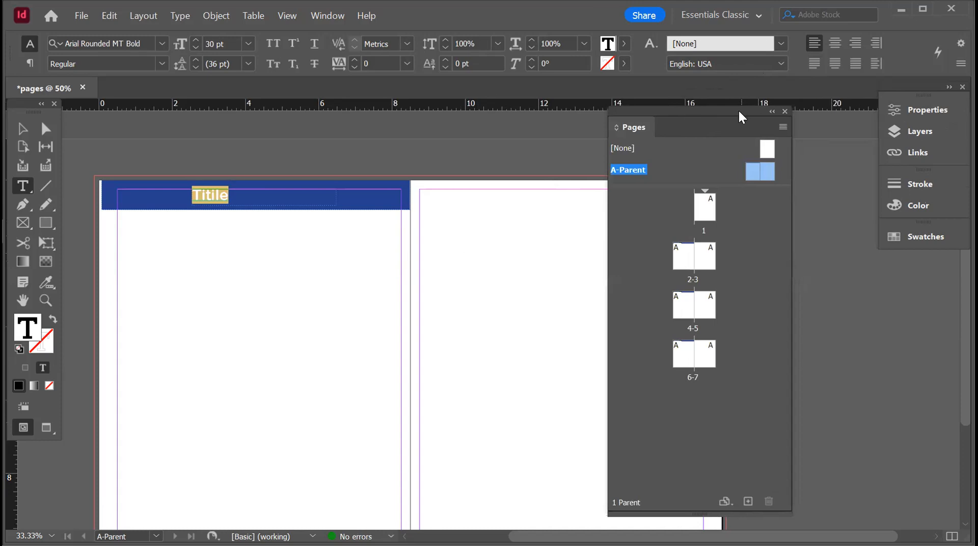
pyautogui.moveTo(739, 112); pyautogui.dragTo(797, 86)
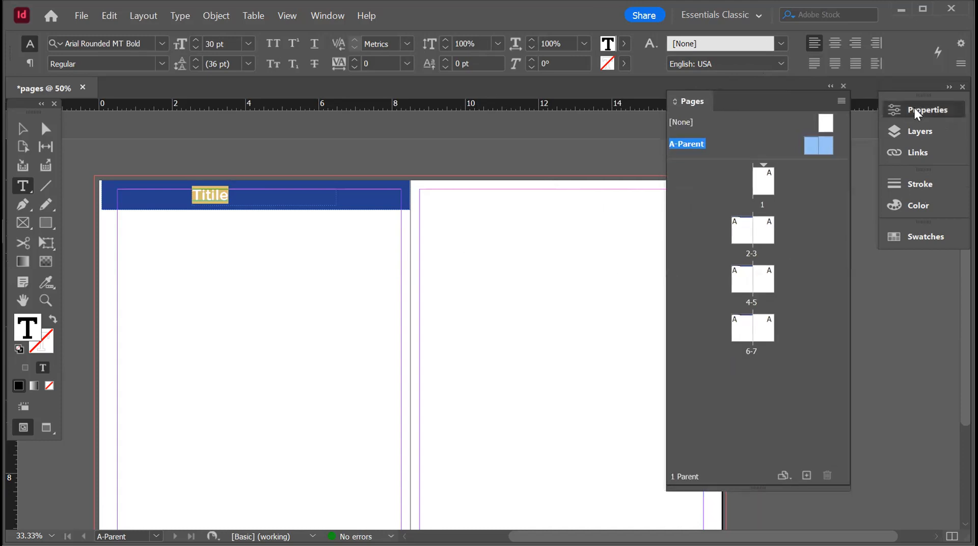
pyautogui.click(915, 108)
pyautogui.moveTo(778, 132); pyautogui.dragTo(778, 131)
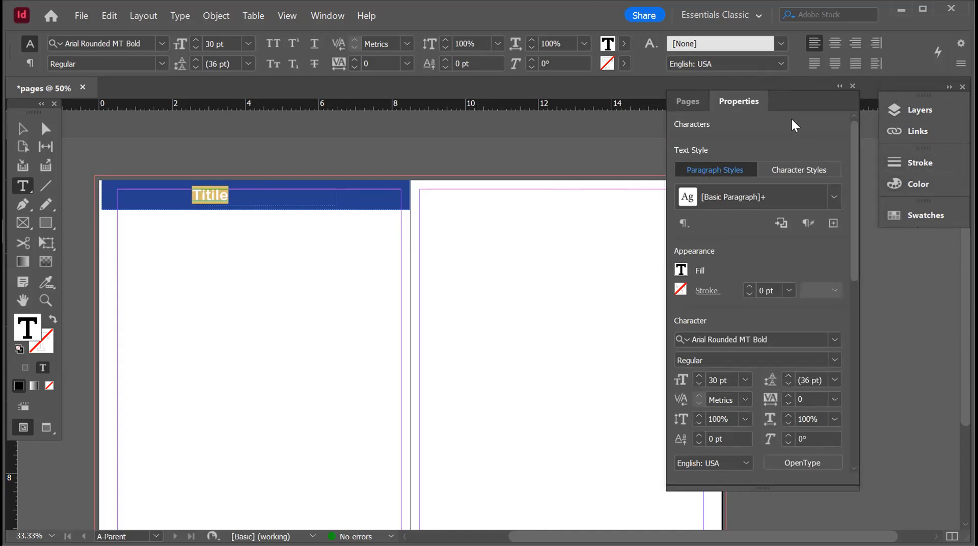
# Collapse the Pages and Properties group to icons and dock it beside the remaining panels
pyautogui.doubleClick(785, 87)
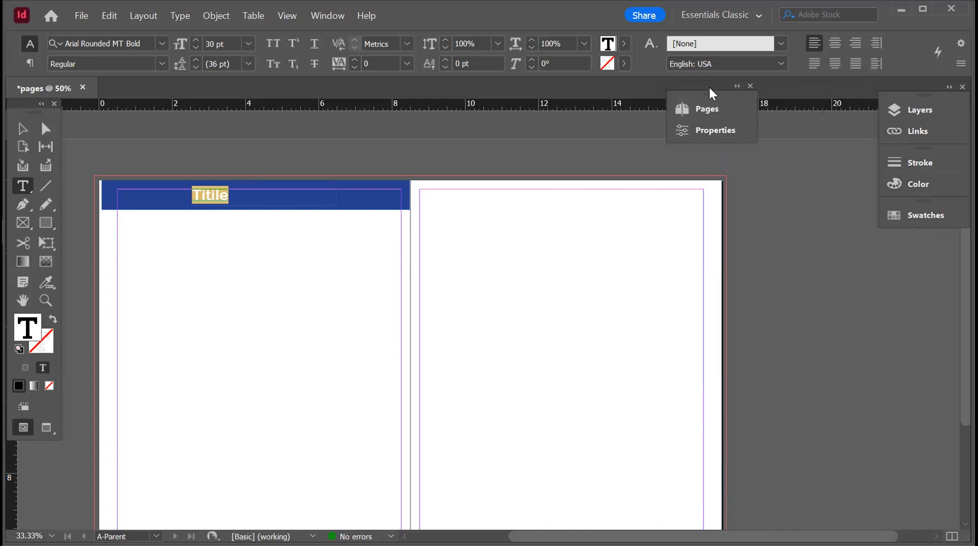
pyautogui.moveTo(710, 92); pyautogui.dragTo(772, 89)
pyautogui.click(758, 104)
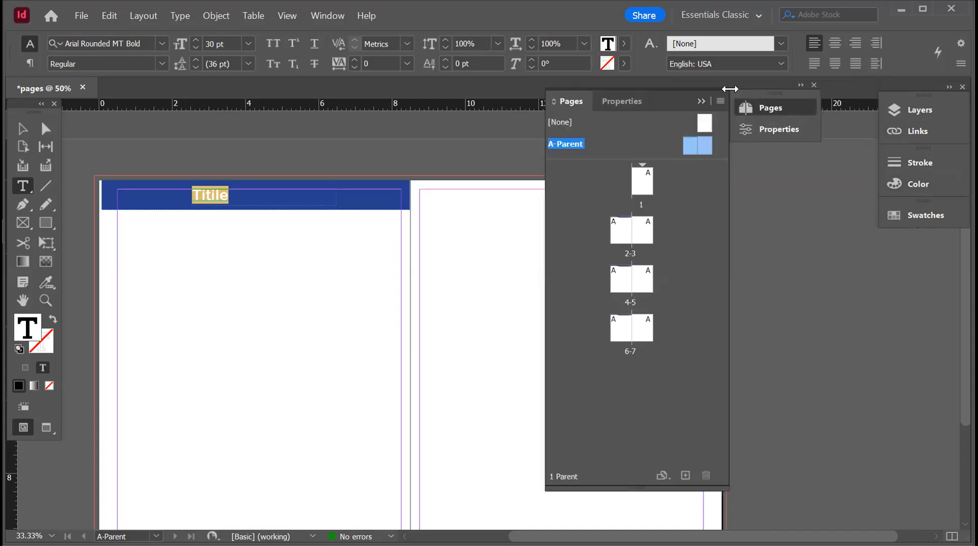
pyautogui.click(760, 106)
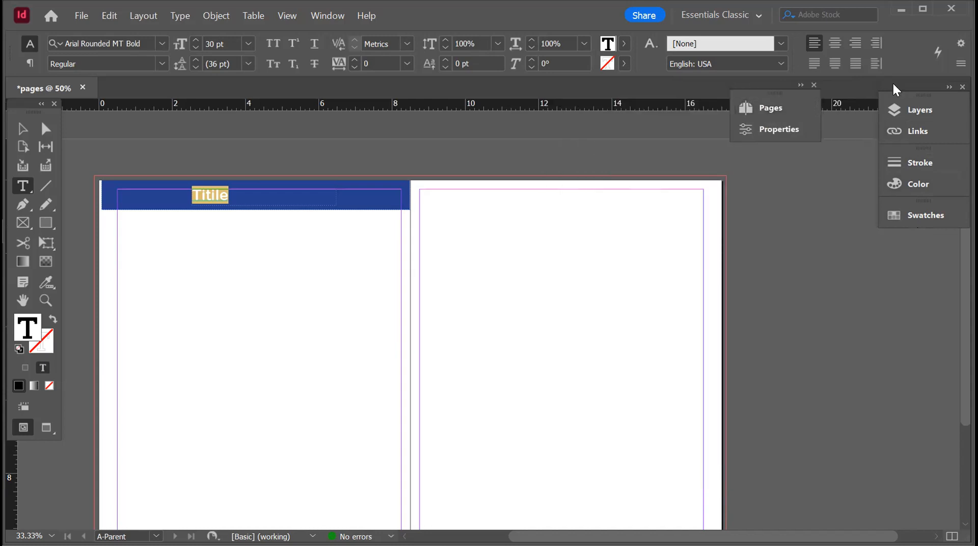
pyautogui.moveTo(777, 93); pyautogui.dragTo(832, 93)
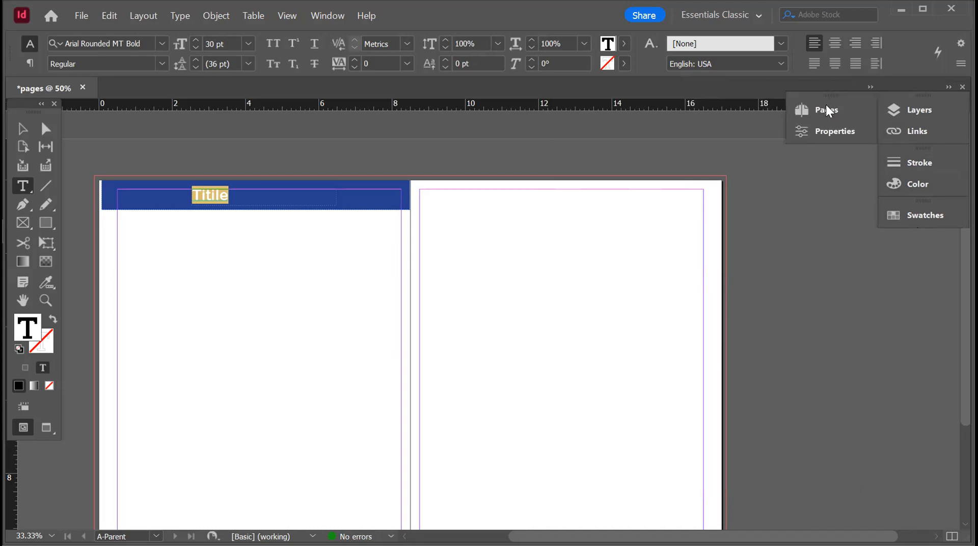
# Undock the Pages and Properties group, put the other panels back at the workspace edge, and expand the group floating over them
pyautogui.moveTo(818, 107); pyautogui.dragTo(720, 118)
pyautogui.moveTo(809, 107); pyautogui.dragTo(742, 199)
pyautogui.click(728, 115)
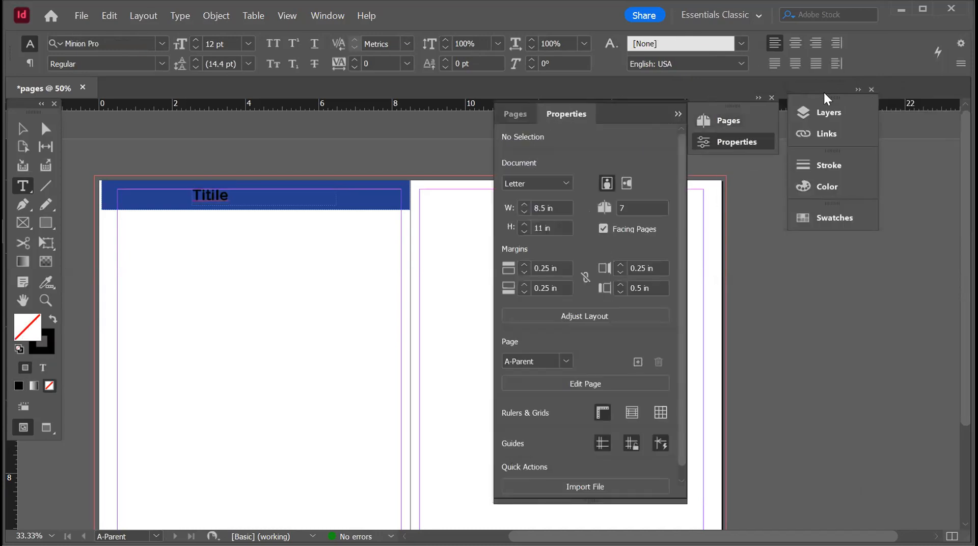
pyautogui.moveTo(822, 91); pyautogui.dragTo(915, 91)
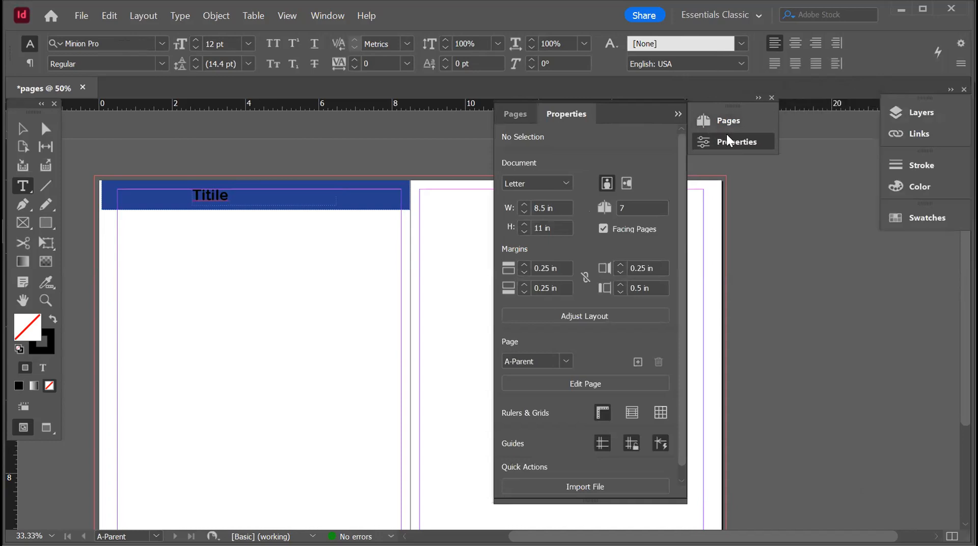
pyautogui.click(676, 114)
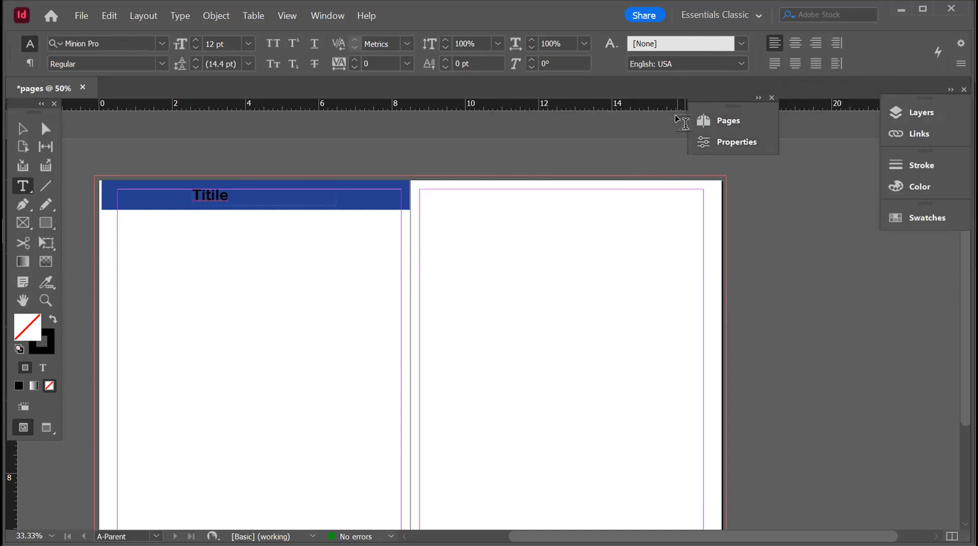
pyautogui.click(722, 120)
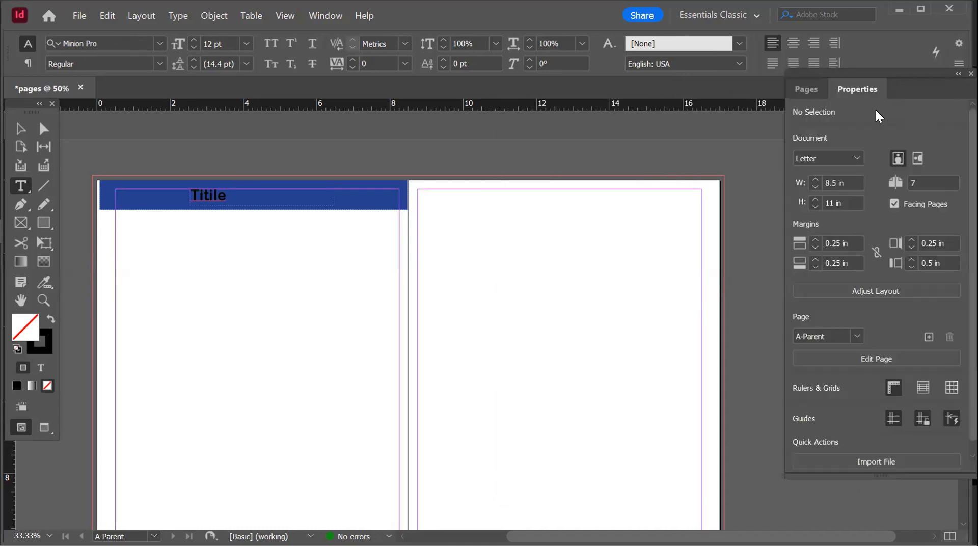
# Show the document's page list and add a new page after page 7
pyautogui.click(803, 92)
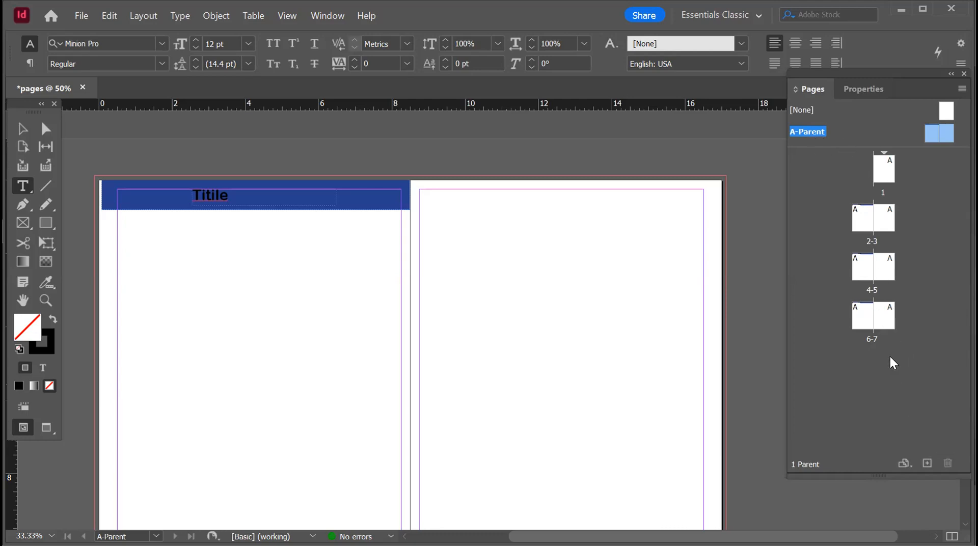
pyautogui.click(885, 320)
pyautogui.click(927, 462)
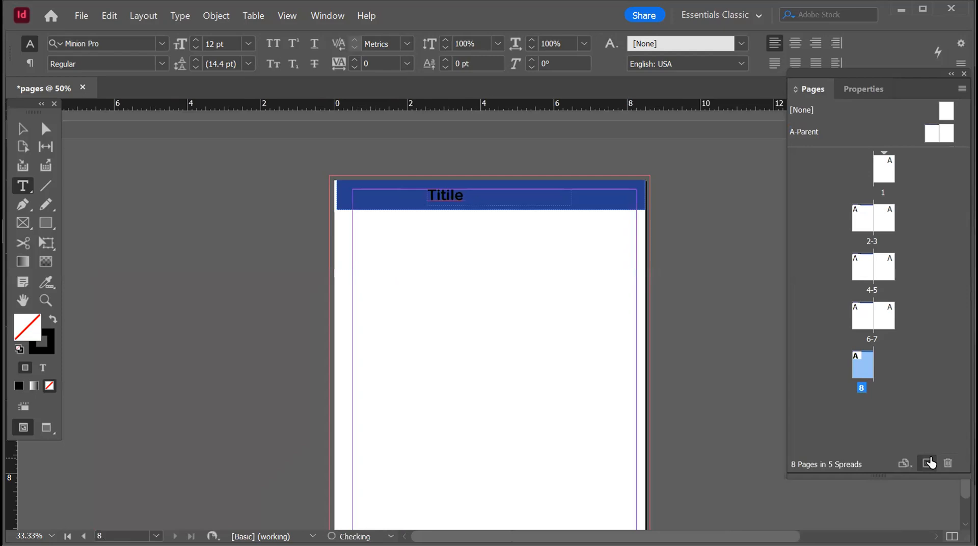
# Add a new page after page 8 and go through the document's pages to check where the title bar repeats
pyautogui.click(928, 462)
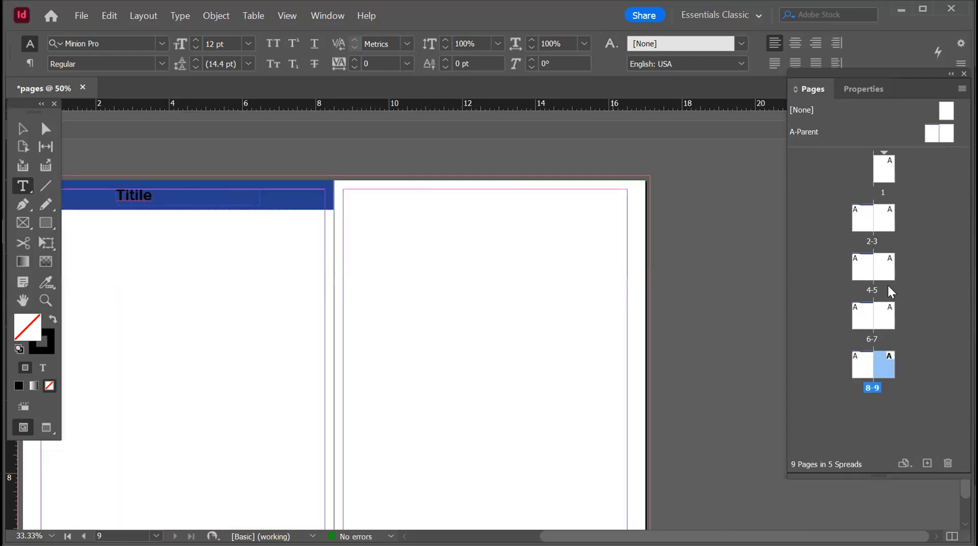
pyautogui.click(881, 161)
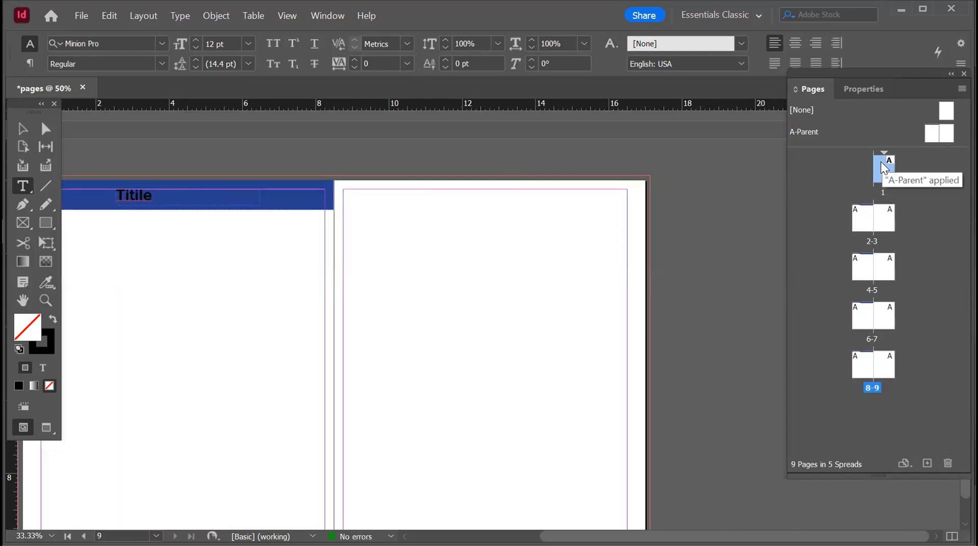
pyautogui.doubleClick(882, 161)
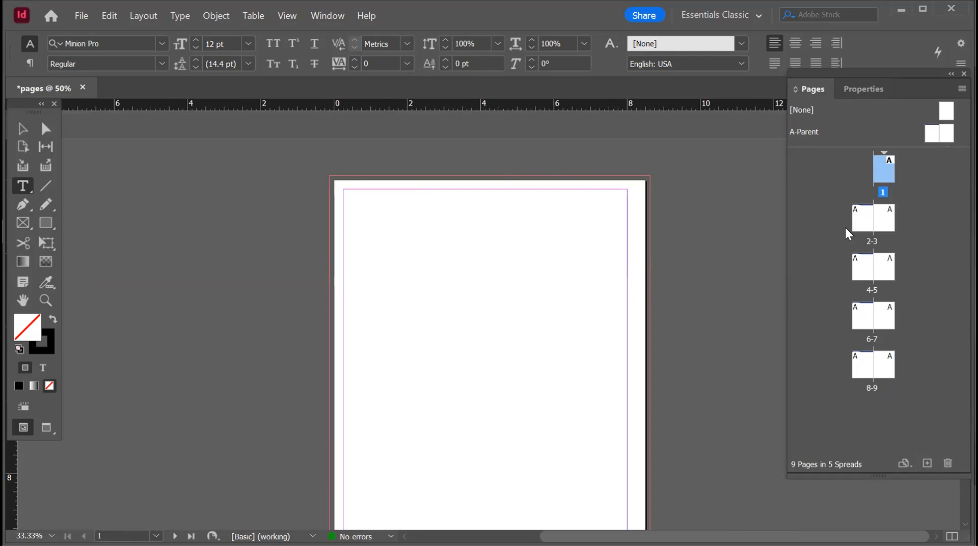
pyautogui.doubleClick(857, 215)
pyautogui.doubleClick(858, 259)
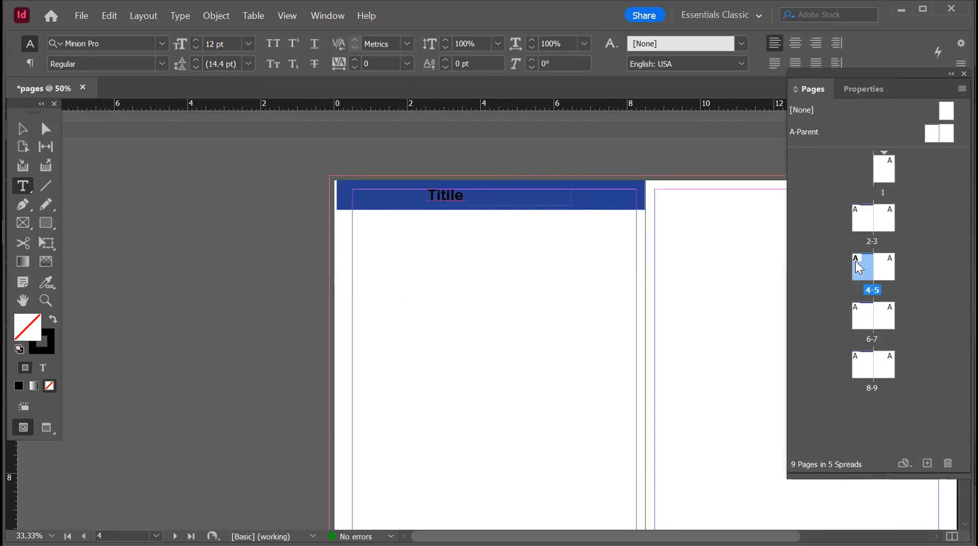
pyautogui.click(861, 307)
pyautogui.doubleClick(867, 371)
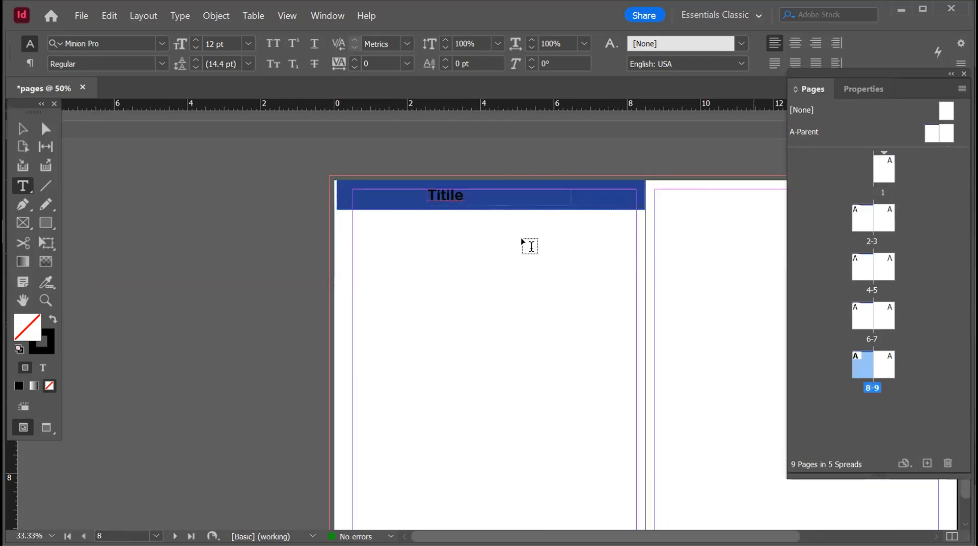
pyautogui.scroll(5, 484, 242)
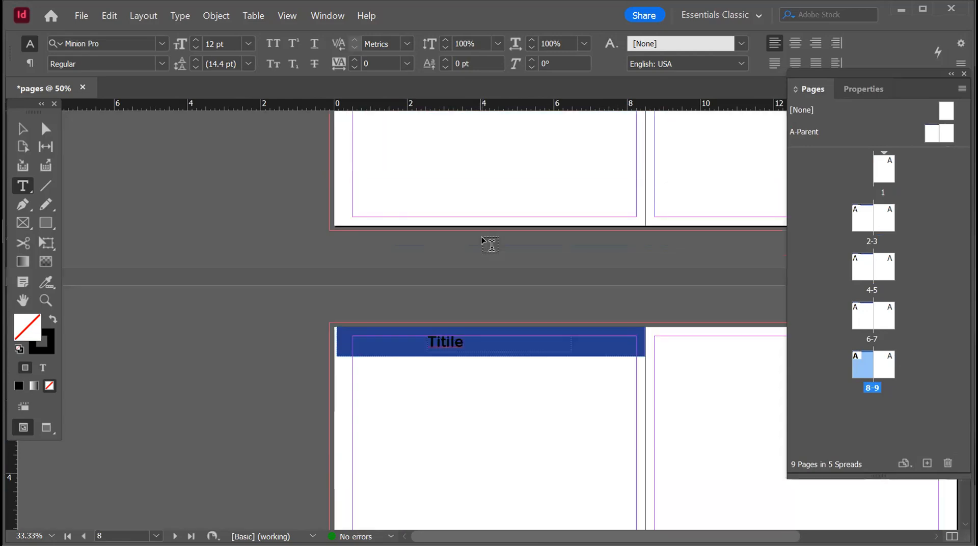
pyautogui.scroll(2, 491, 246)
# Draw a rectangle about 8.43 in wide and 1.07 in high across the top of the A-Parent spread's right-hand page
pyautogui.doubleClick(943, 134)
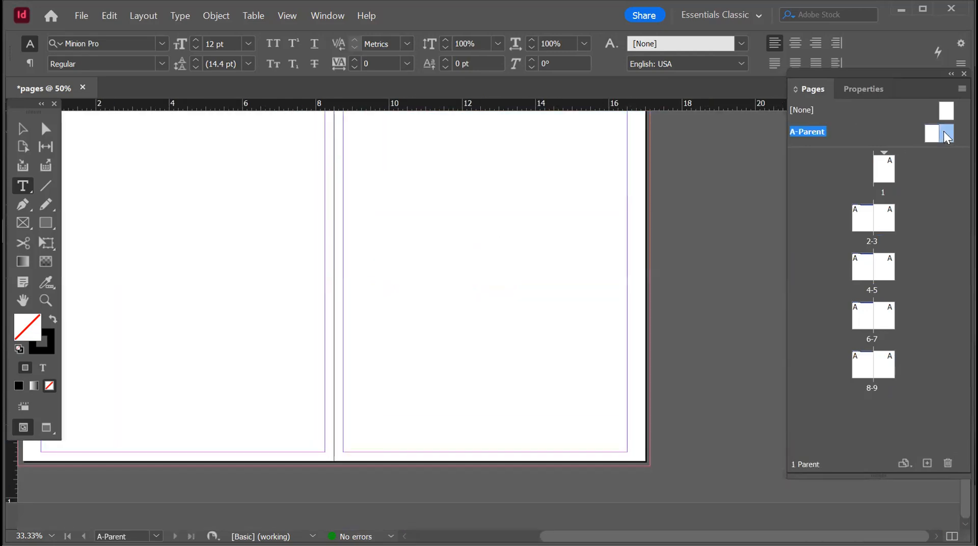
pyautogui.scroll(2, 733, 198)
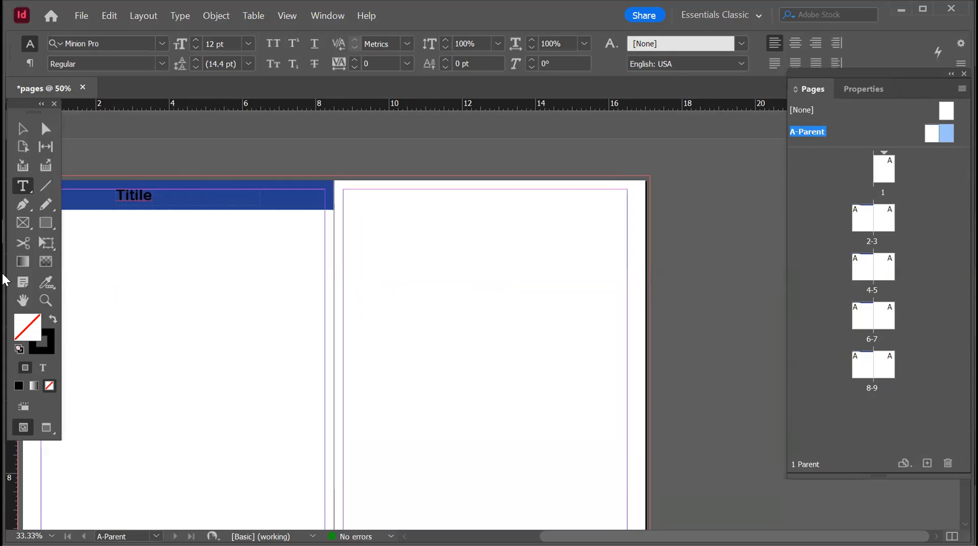
pyautogui.click(45, 223)
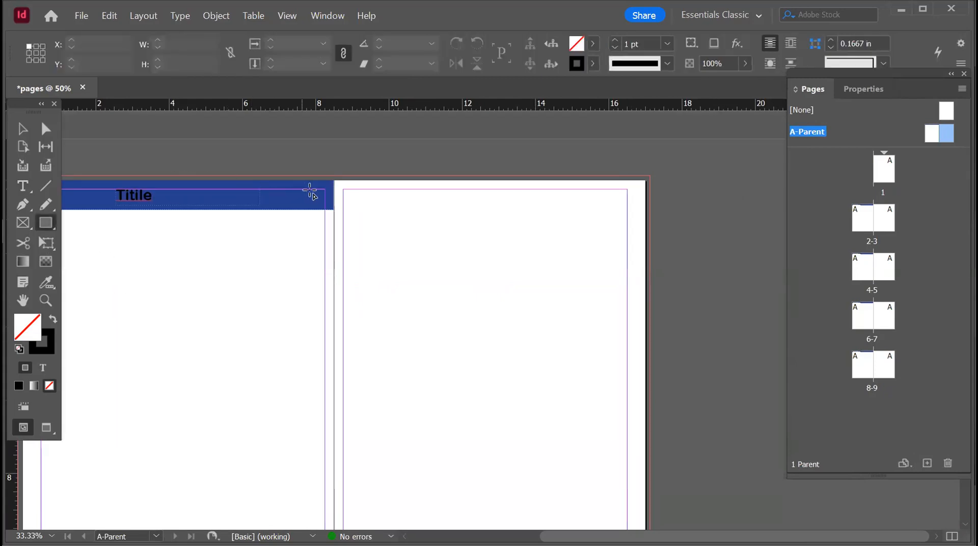
pyautogui.moveTo(337, 180); pyautogui.dragTo(647, 219)
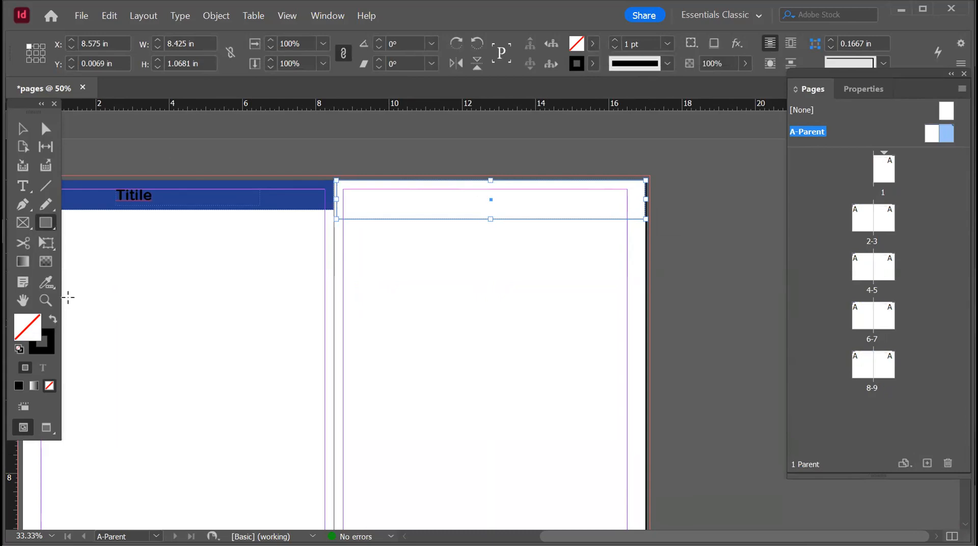
# Swap the new rectangle's fill and stroke, and set its fill to the green swatch C=75 M=5 Y=100 K=0
pyautogui.hotkey('shift', 'x')
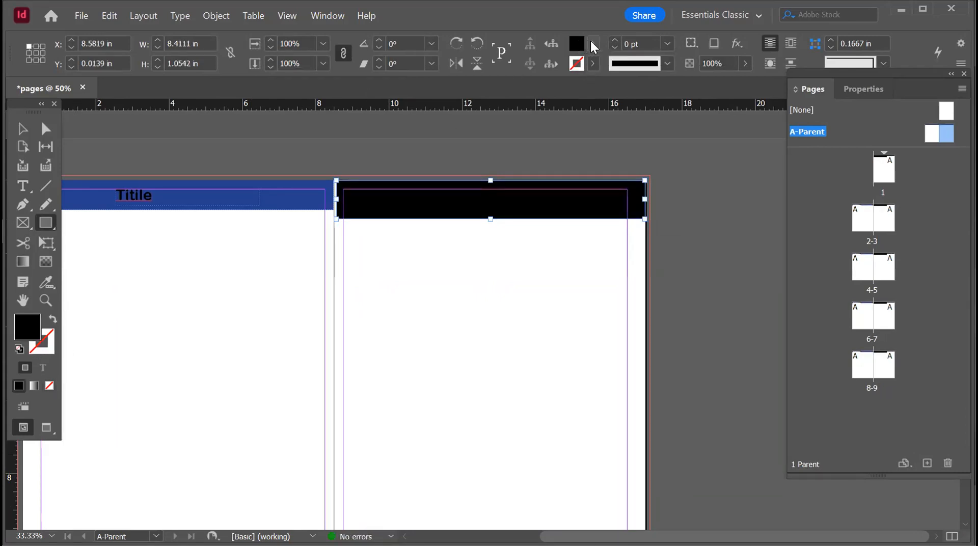
pyautogui.click(593, 44)
pyautogui.click(467, 225)
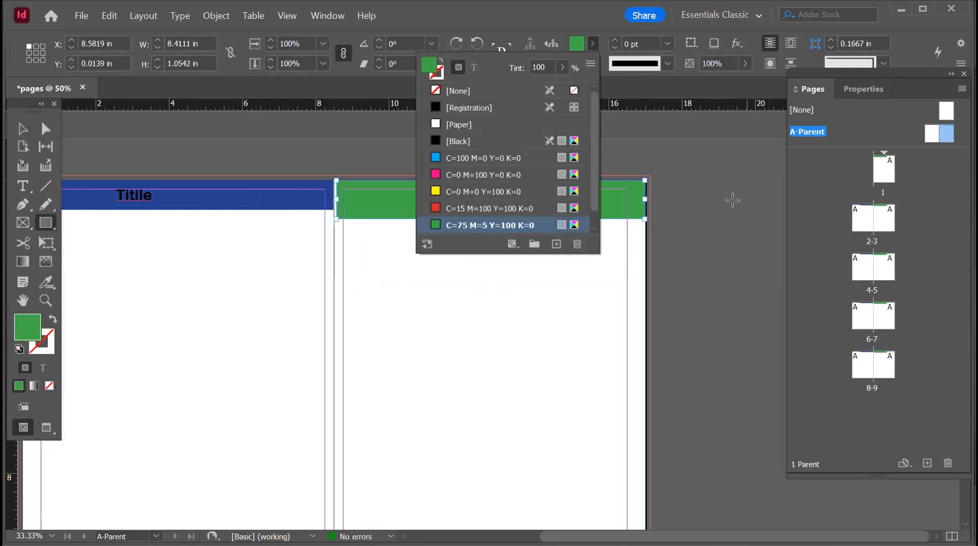
# Examine page 1 and the following spreads to check how the parent's bars repeat on left-hand and right-hand pages
pyautogui.click(885, 164)
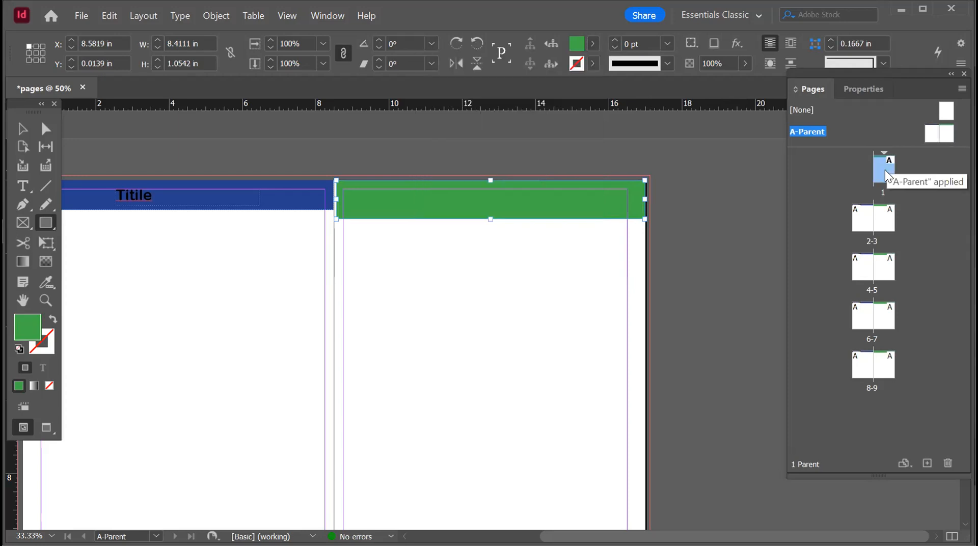
pyautogui.doubleClick(885, 170)
pyautogui.click(882, 226)
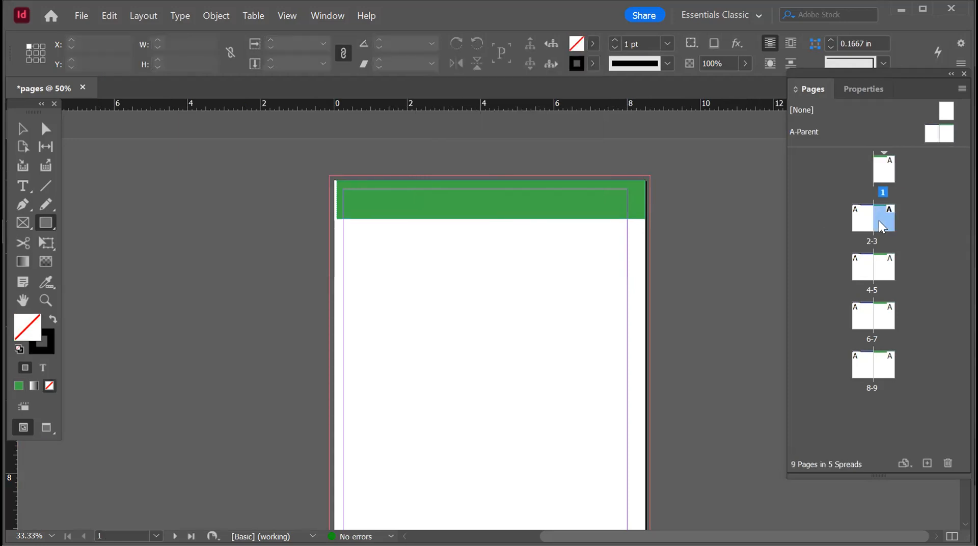
pyautogui.click(890, 277)
pyautogui.click(888, 306)
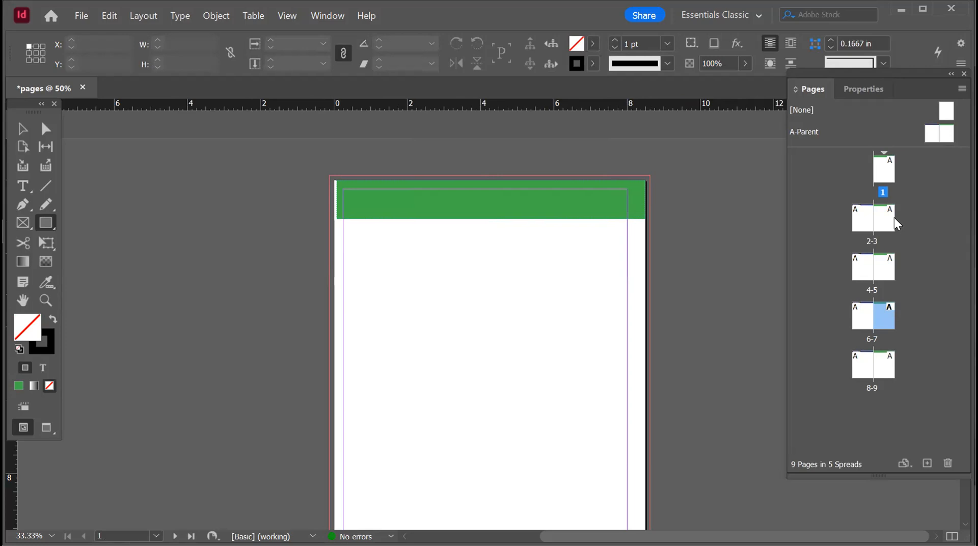
pyautogui.scroll(-10, 493, 327)
pyautogui.scroll(-5, 592, 284)
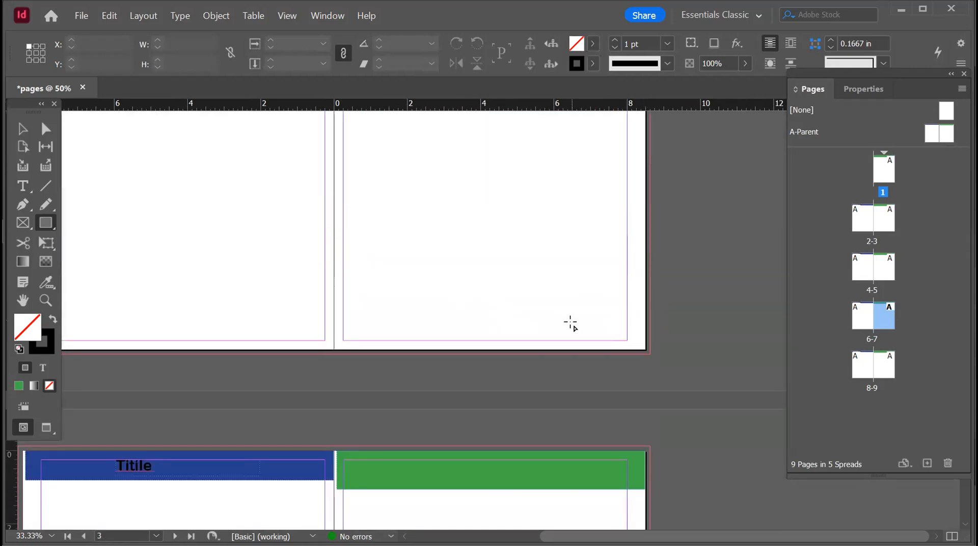
pyautogui.scroll(-5, 571, 323)
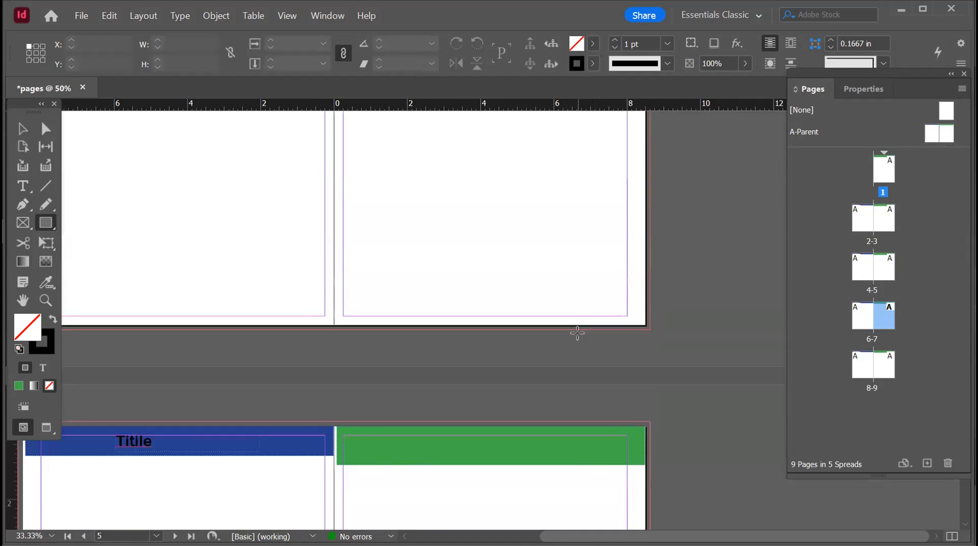
pyautogui.scroll(-5, 578, 333)
pyautogui.scroll(3, 577, 333)
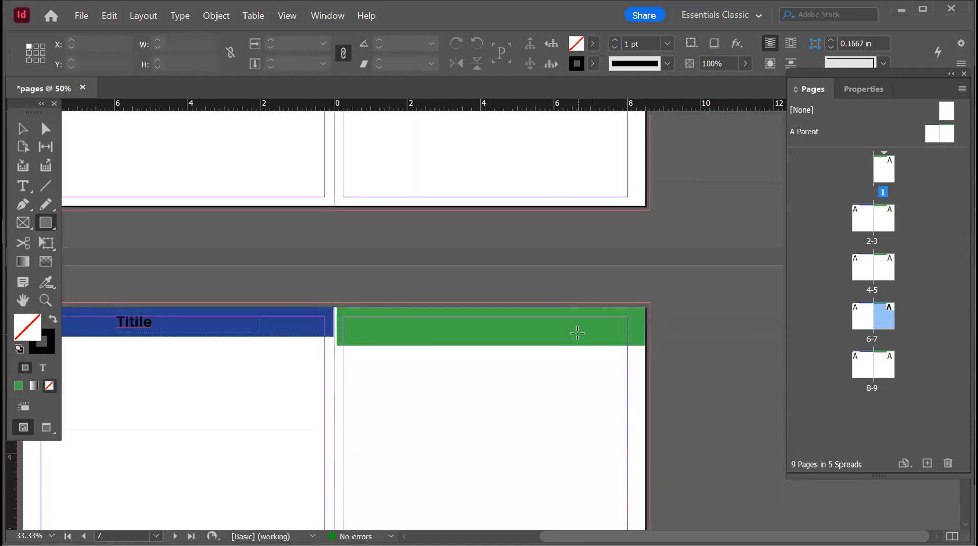
pyautogui.scroll(3, 554, 256)
pyautogui.scroll(10, 554, 256)
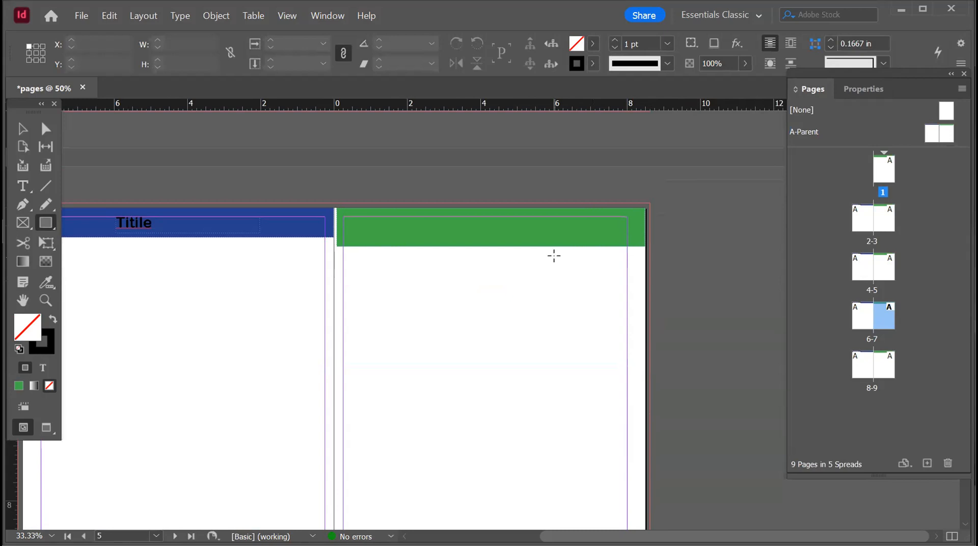
pyautogui.scroll(5, 554, 256)
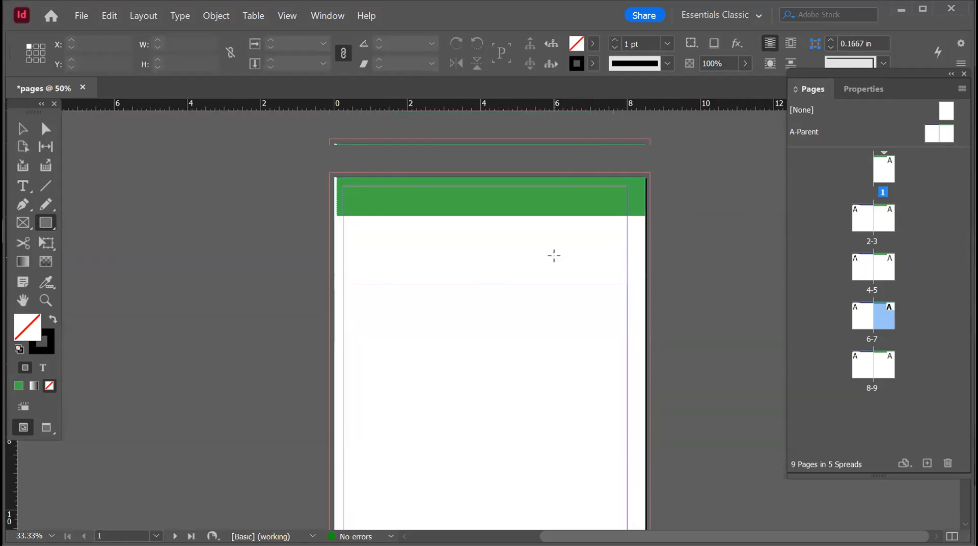
pyautogui.scroll(-3, 553, 256)
pyautogui.scroll(3, 513, 241)
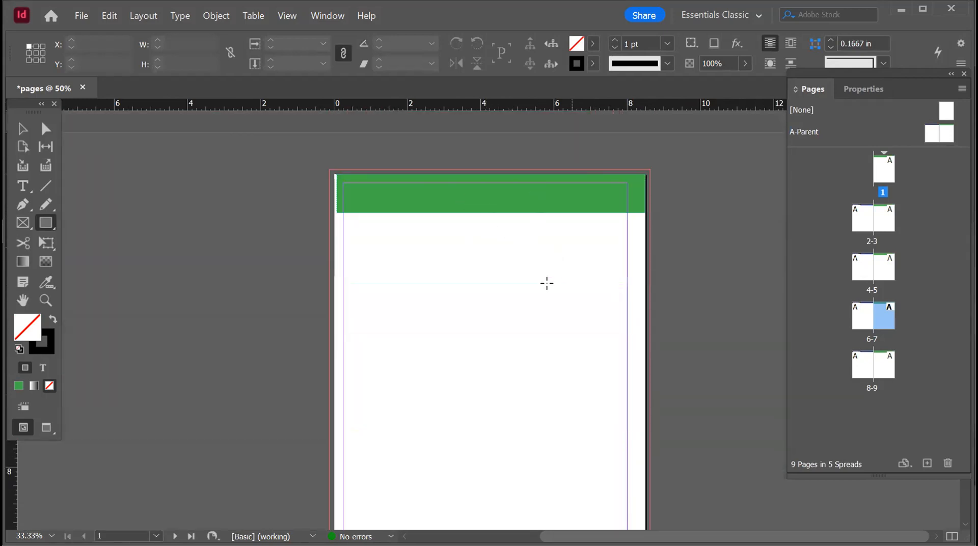
pyautogui.scroll(1, 546, 282)
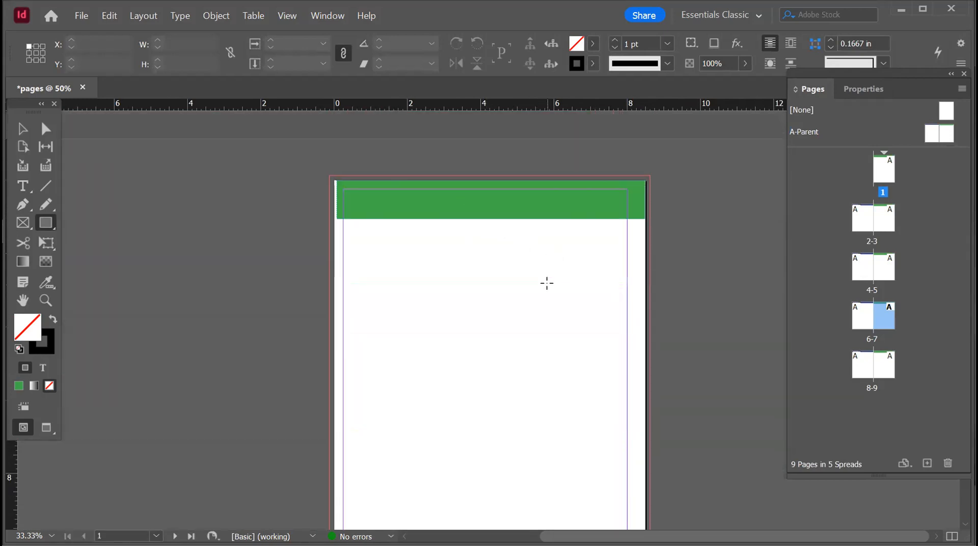
# Create a text frame about 2.13 in wide and 0.88 in high in the bottom-left corner of A-Parent's left-hand page
pyautogui.doubleClick(930, 138)
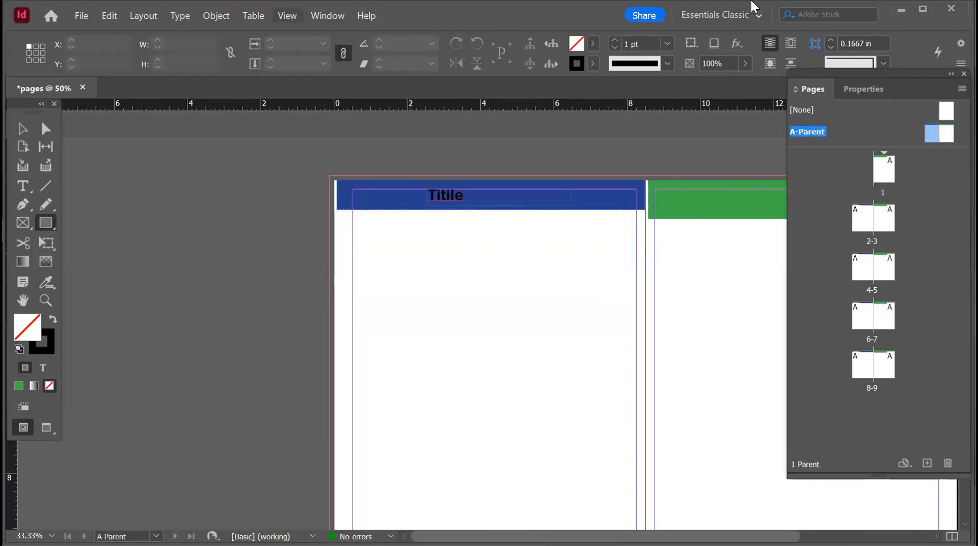
pyautogui.scroll(-5, 520, 294)
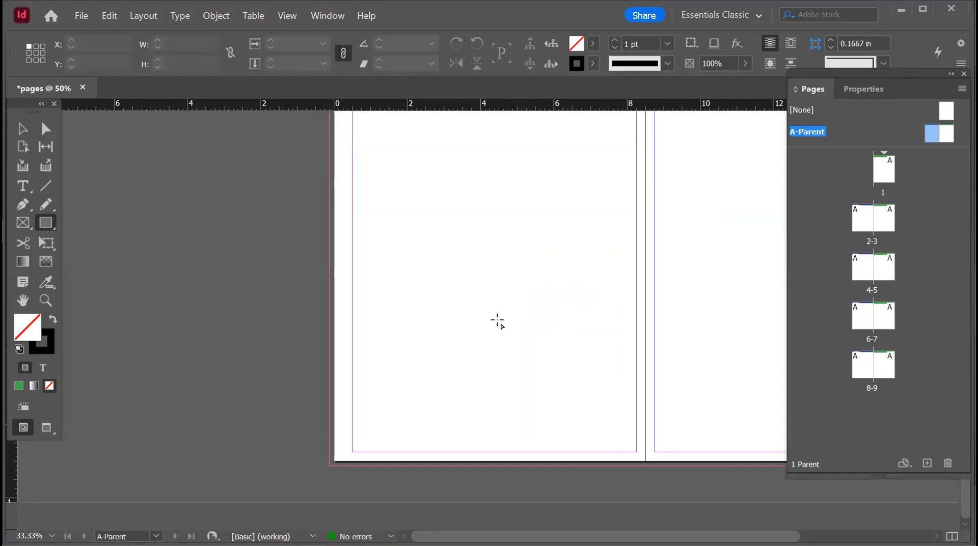
pyautogui.click(23, 186)
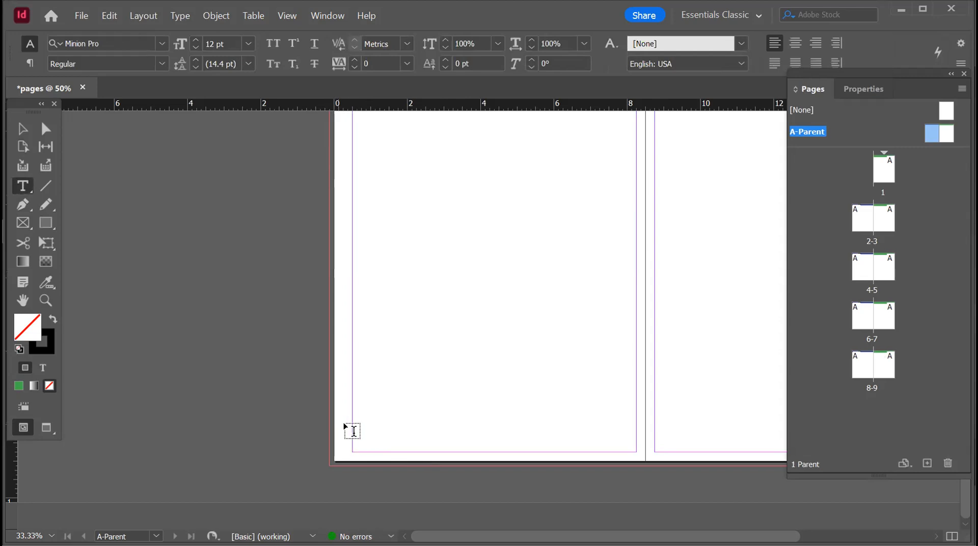
pyautogui.moveTo(341, 420); pyautogui.dragTo(420, 452)
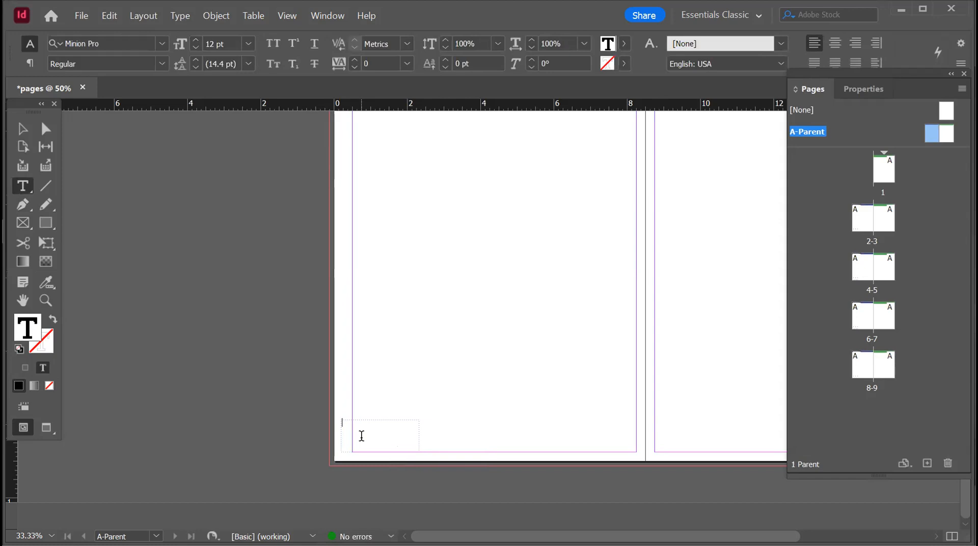
# Insert a Current Page Number marker in the new text frame
pyautogui.rightClick(362, 436)
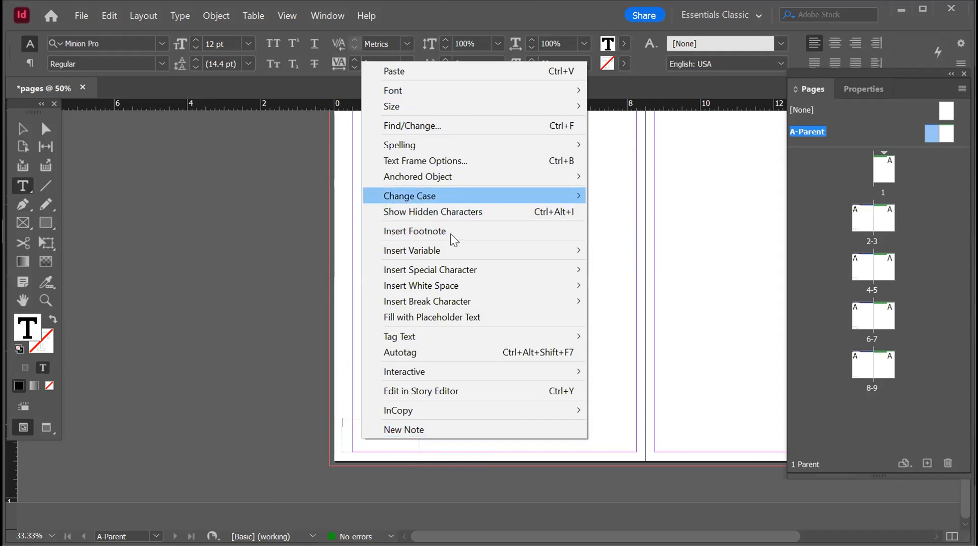
pyautogui.moveTo(455, 266)
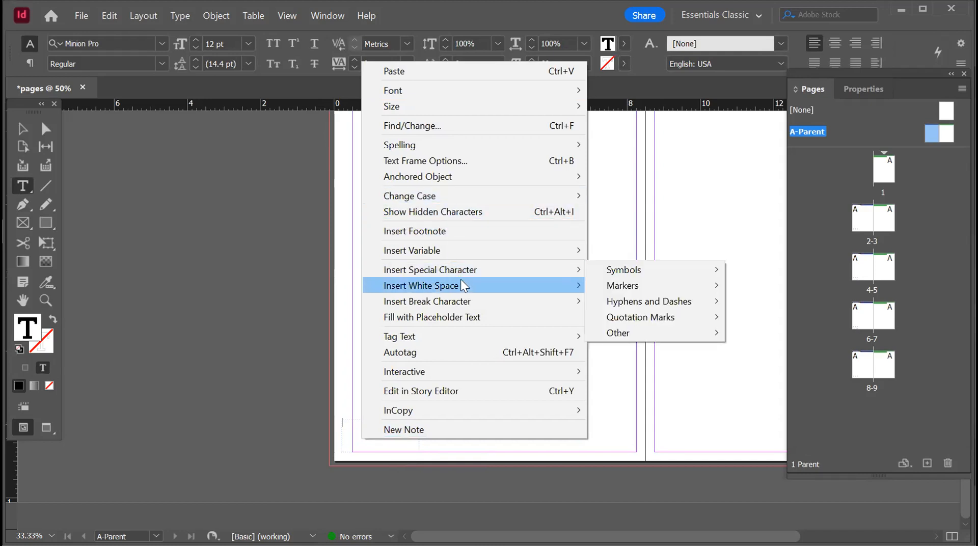
pyautogui.moveTo(554, 269)
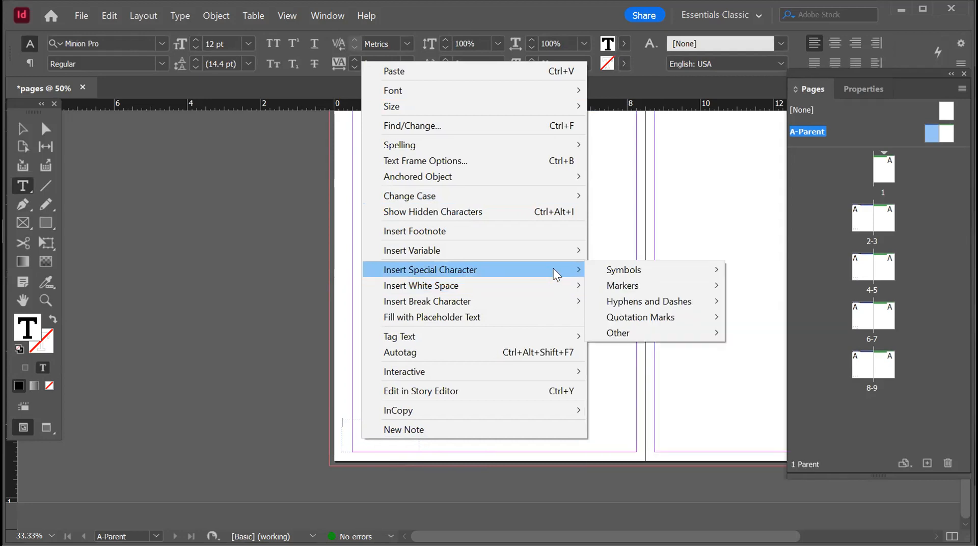
pyautogui.moveTo(649, 271)
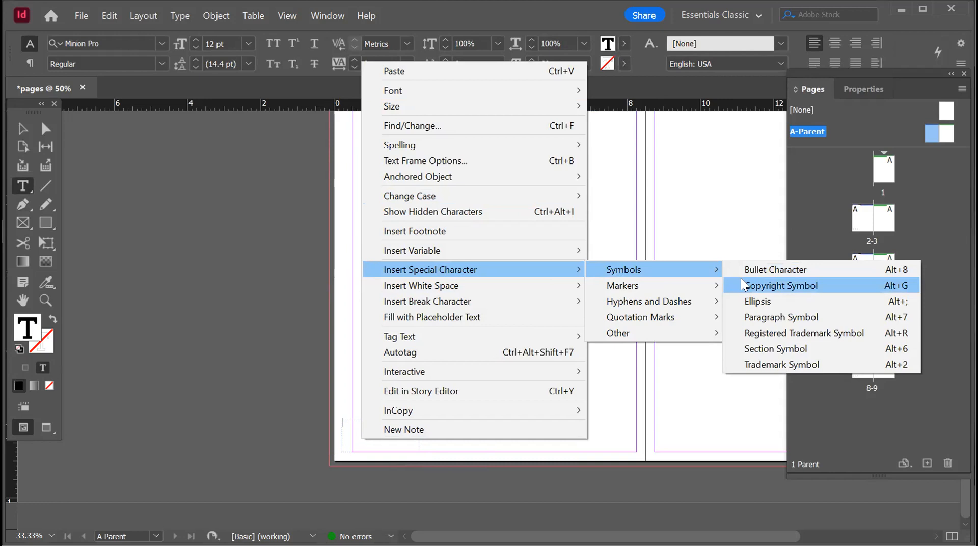
pyautogui.moveTo(675, 285)
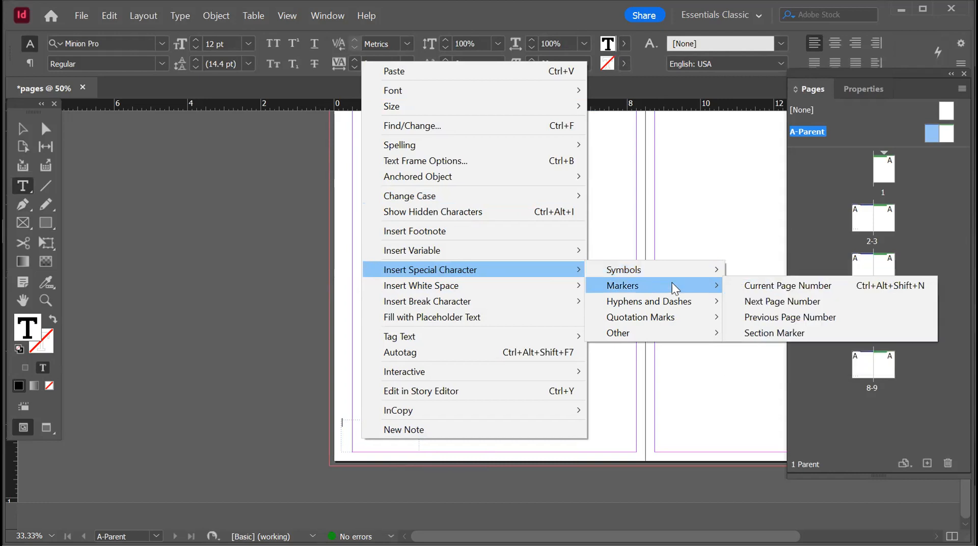
pyautogui.click(780, 286)
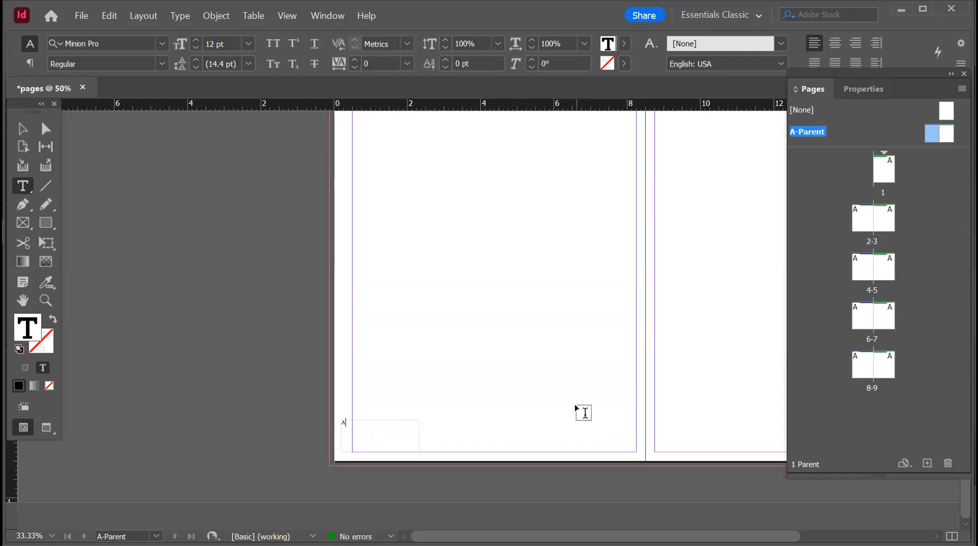
# Duplicate the page number frame onto the bottom of A-Parent's right-hand page, at about X 8.75 in, Y 9.8 in
pyautogui.click(30, 126)
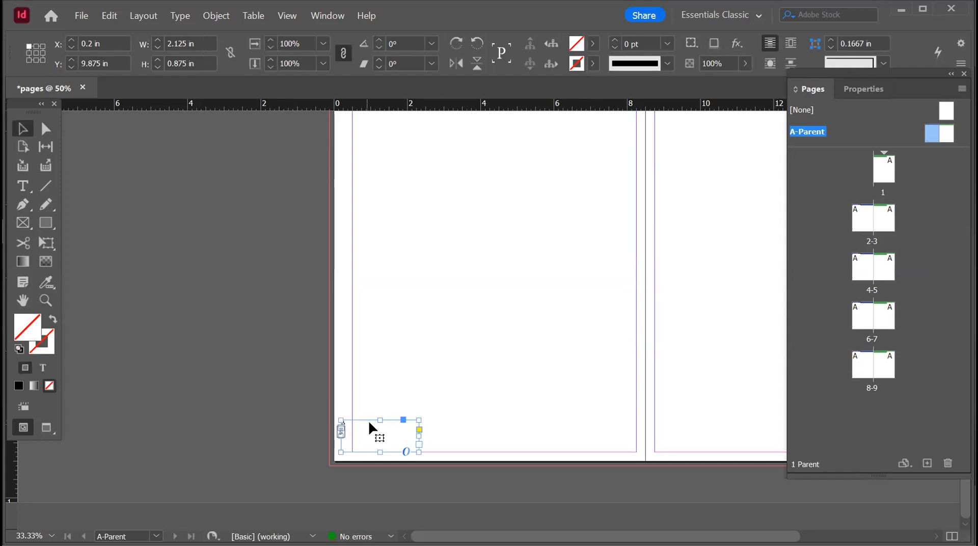
pyautogui.moveTo(370, 421); pyautogui.dragTo(686, 421)
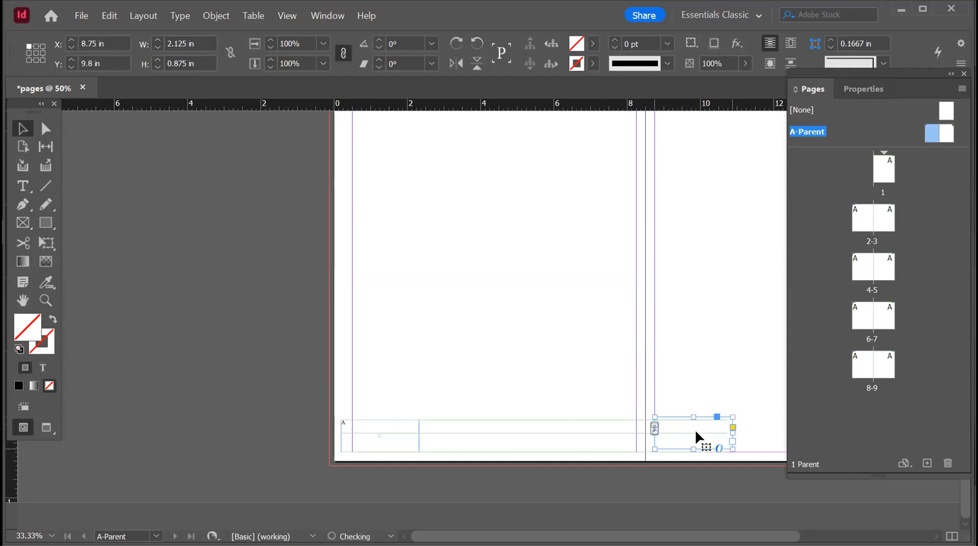
pyautogui.hscroll(5, 618, 394)
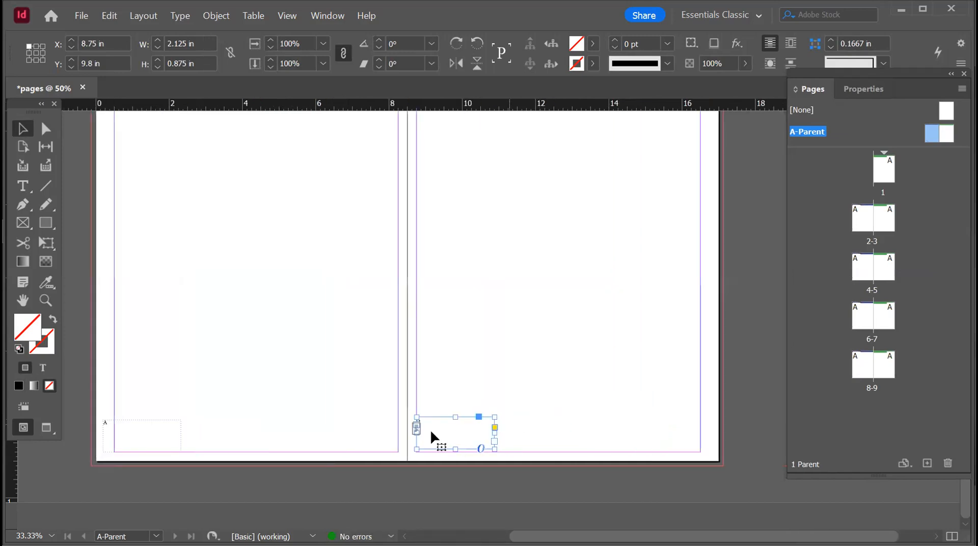
# Move the right-hand page number frame to the page's outer bottom corner, at about X 14.875 in, Y 9.95 in, and right-align its marker
pyautogui.moveTo(434, 418); pyautogui.dragTo(661, 426)
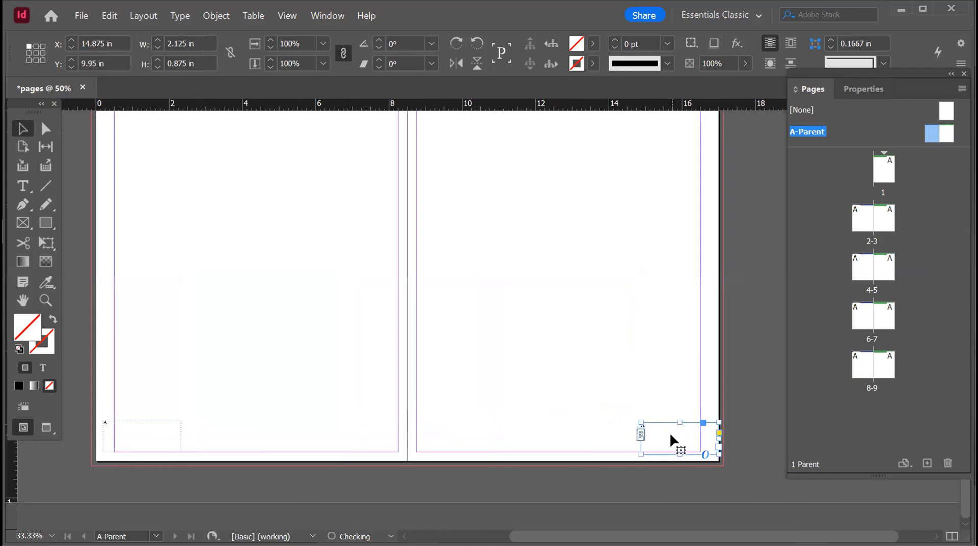
pyautogui.doubleClick(671, 433)
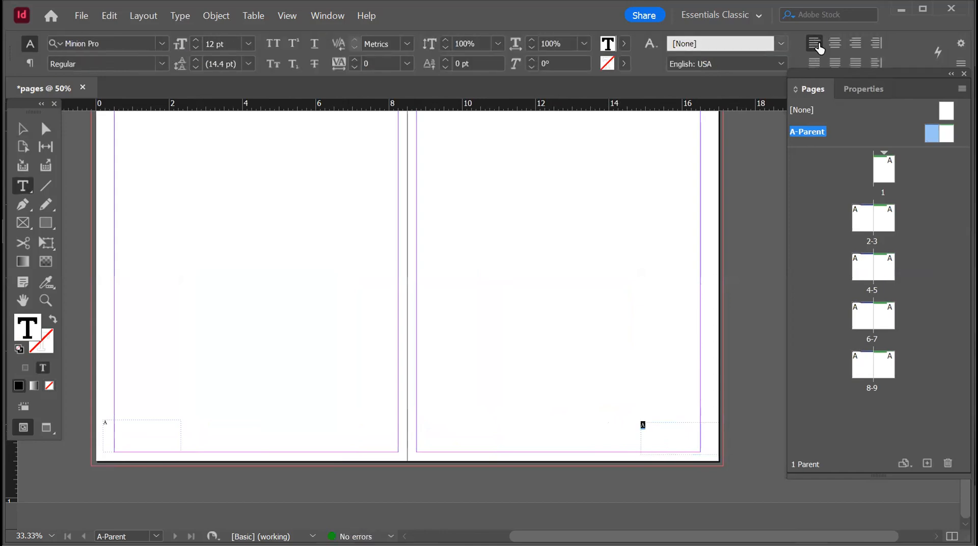
pyautogui.click(855, 42)
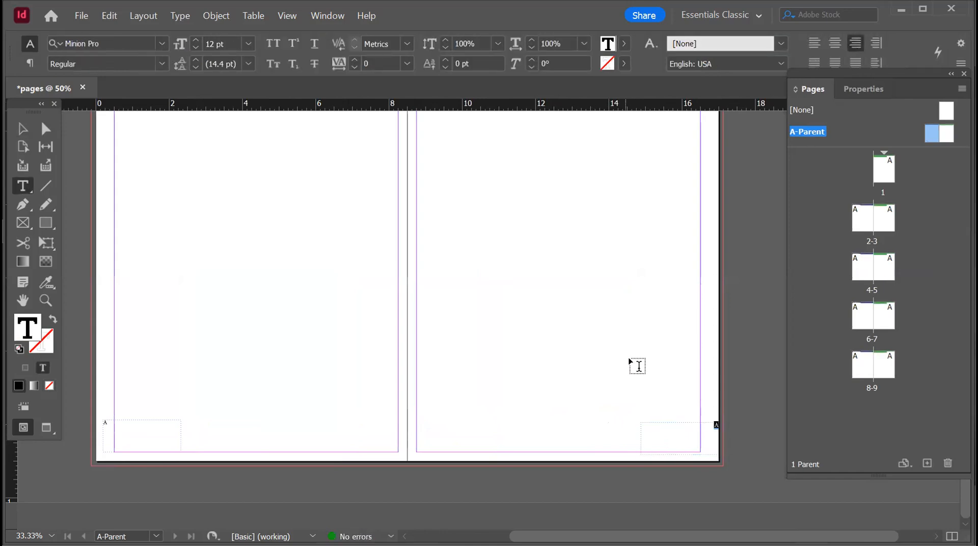
# Move both page number frames inward to the outer page margins, placing the left-hand one at about X 0.5 in, Y 9.775 in
pyautogui.click(22, 128)
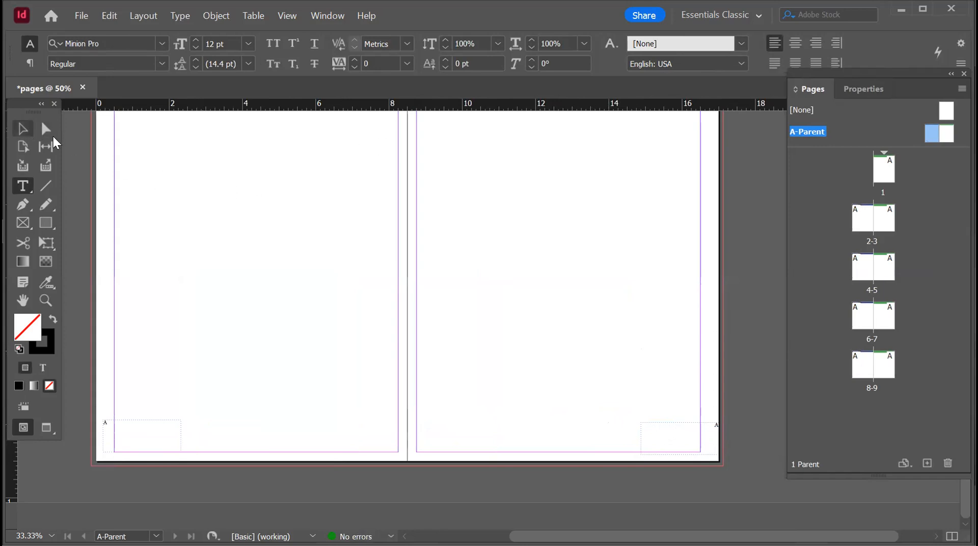
pyautogui.moveTo(703, 423)
pyautogui.mouseDown()
pyautogui.moveTo(688, 426)
pyautogui.moveTo(701, 424)
pyautogui.mouseUp()
pyautogui.moveTo(136, 422)
pyautogui.mouseDown()
pyautogui.moveTo(177, 422)
pyautogui.moveTo(146, 421)
pyautogui.mouseUp()
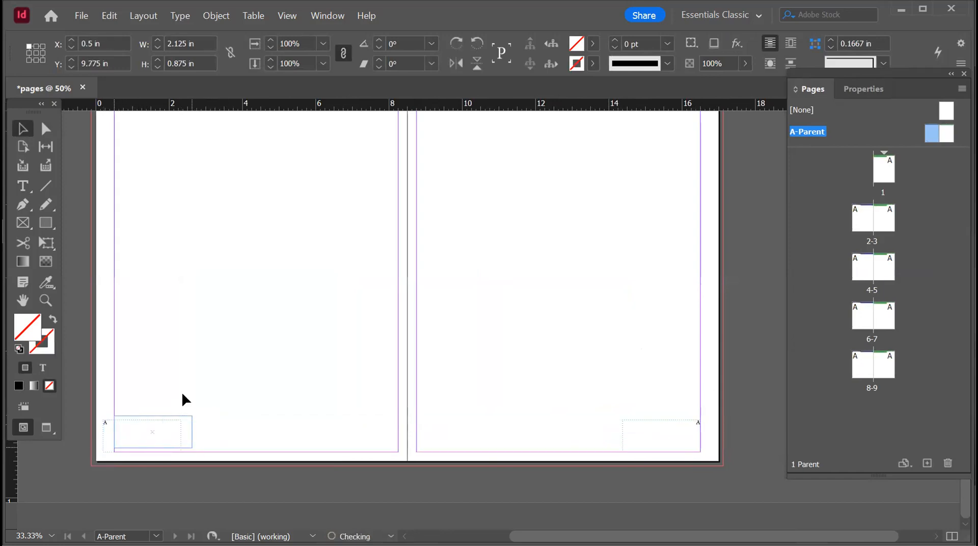
pyautogui.click(235, 365)
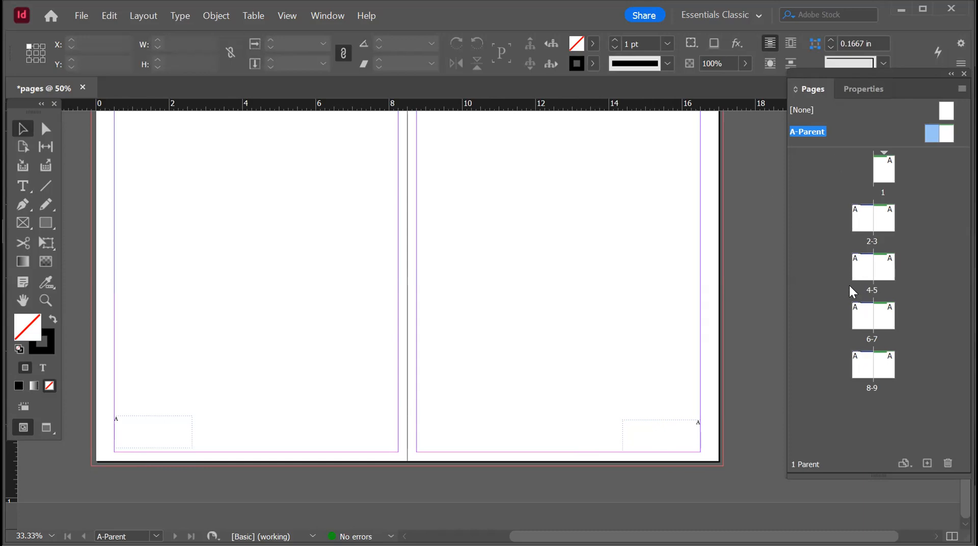
# Examine page 1 and the spreads 2-3 and 4-5 to check how the automatic page numbers appear in their outer corners
pyautogui.doubleClick(884, 164)
pyautogui.scroll(-2, 518, 371)
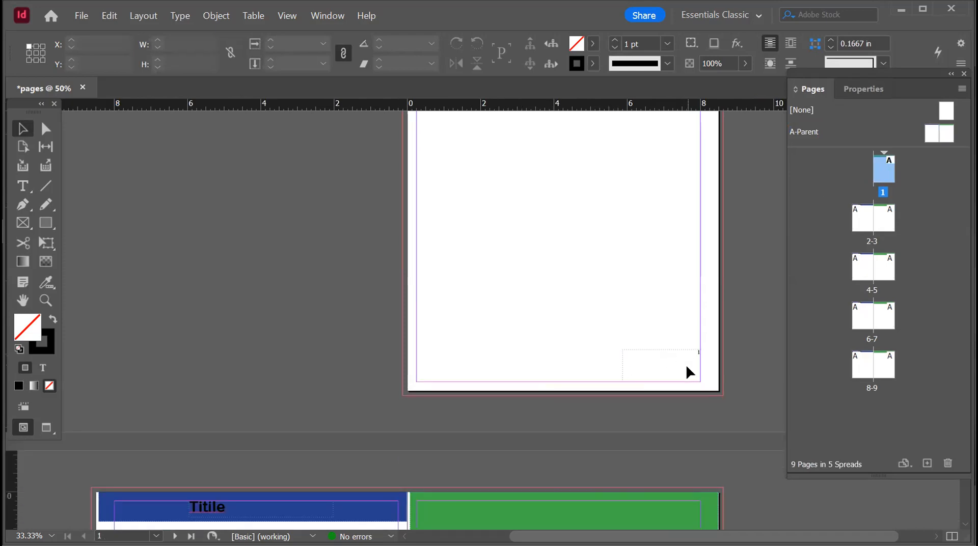
pyautogui.scroll(-5, 688, 365)
pyautogui.scroll(-1, 686, 365)
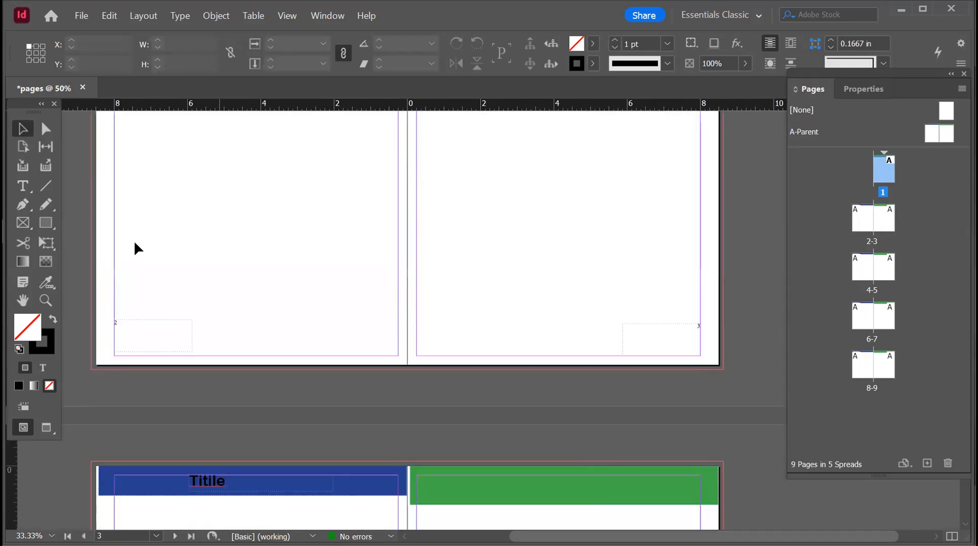
pyautogui.scroll(-2, 511, 391)
pyautogui.scroll(-6, 511, 390)
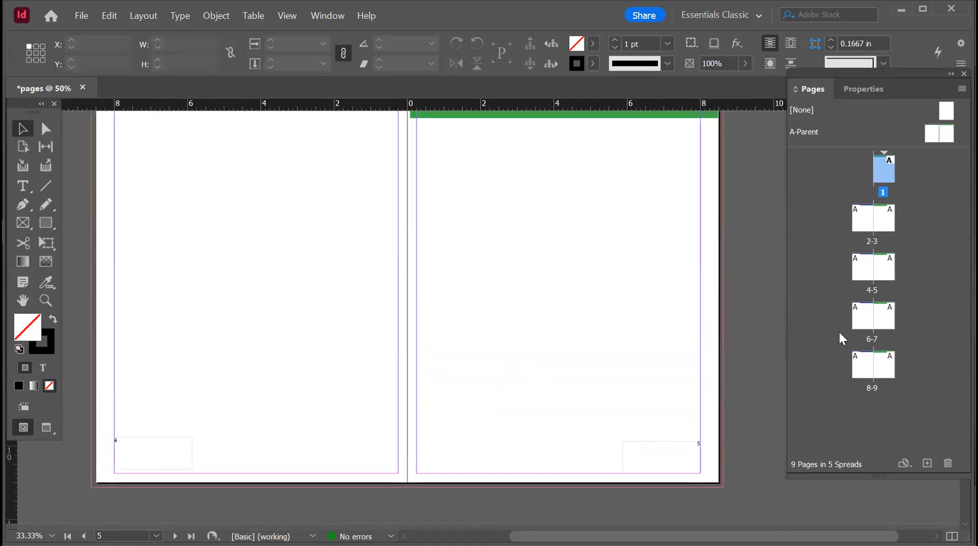
pyautogui.scroll(-3, 412, 471)
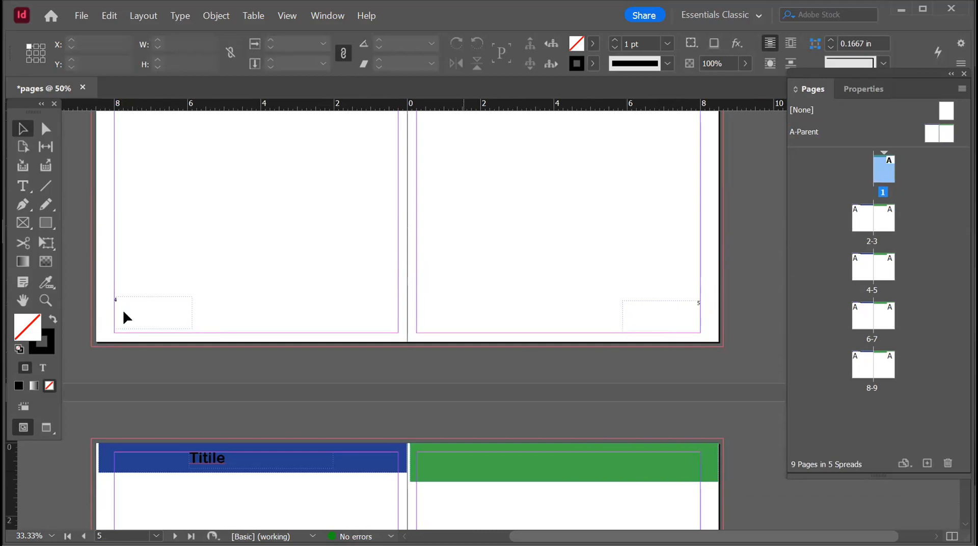
pyautogui.scroll(1, 667, 319)
pyautogui.scroll(8, 666, 314)
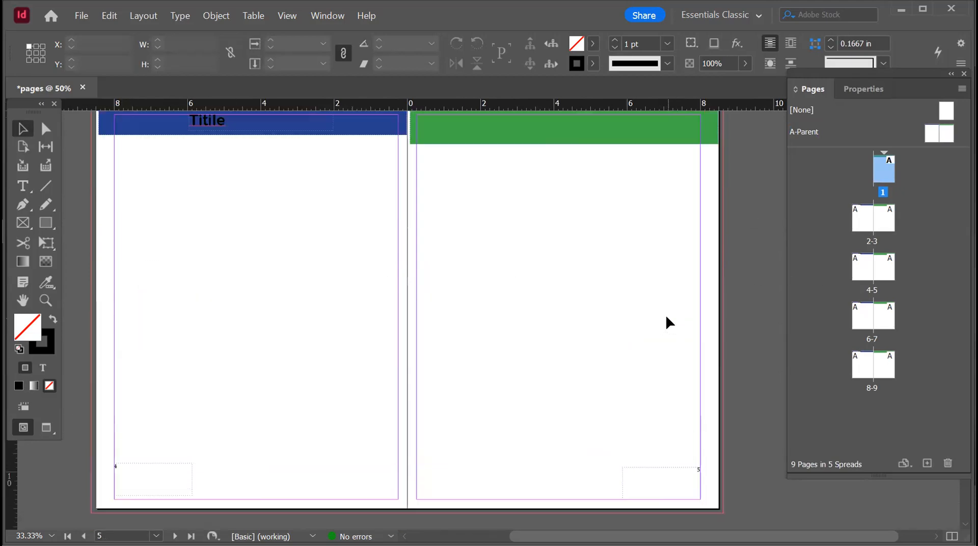
pyautogui.scroll(5, 665, 314)
pyautogui.scroll(-8, 665, 314)
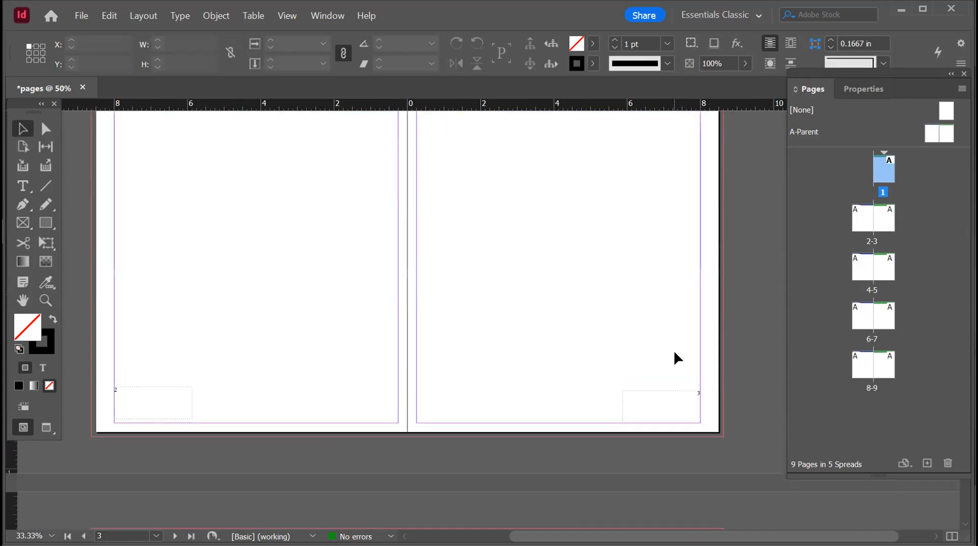
pyautogui.scroll(-5, 706, 423)
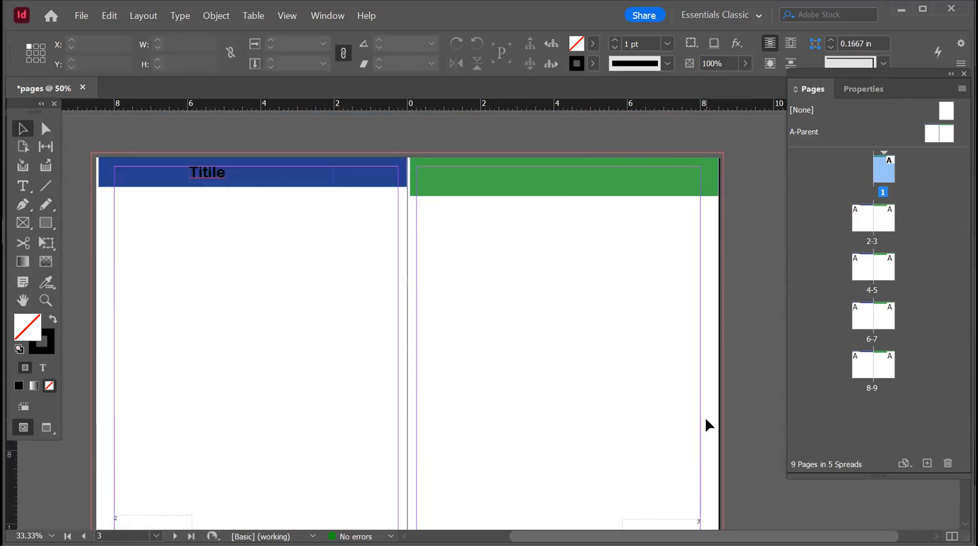
pyautogui.scroll(12, 706, 423)
pyautogui.scroll(1, 705, 417)
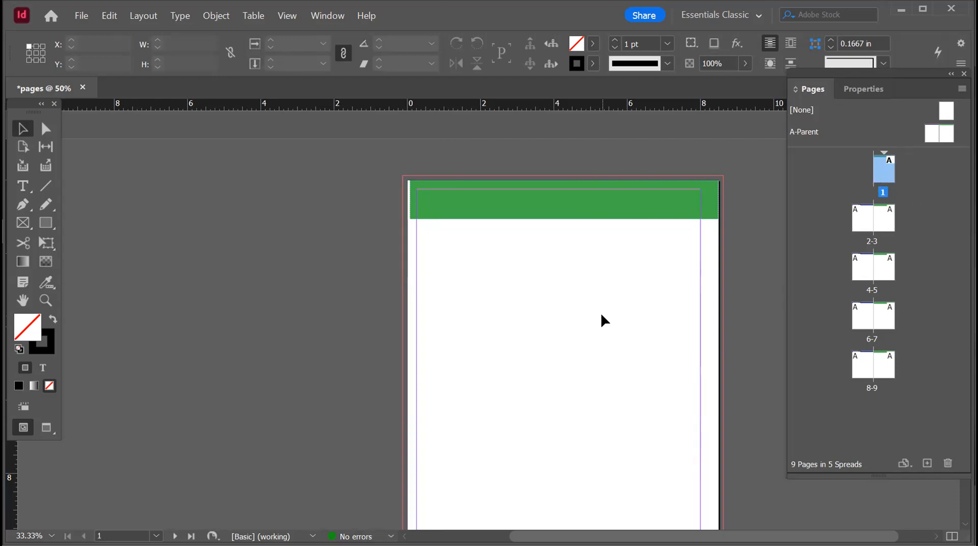
pyautogui.scroll(-5, 601, 312)
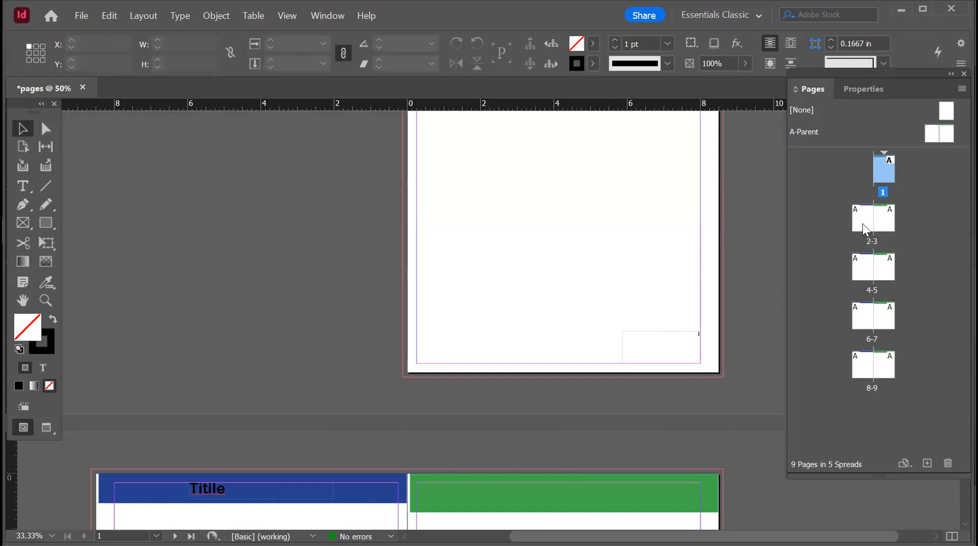
# Turn off Allow Document Pages to Shuffle and Allow Selected Spread to Shuffle for page 2
pyautogui.click(863, 224)
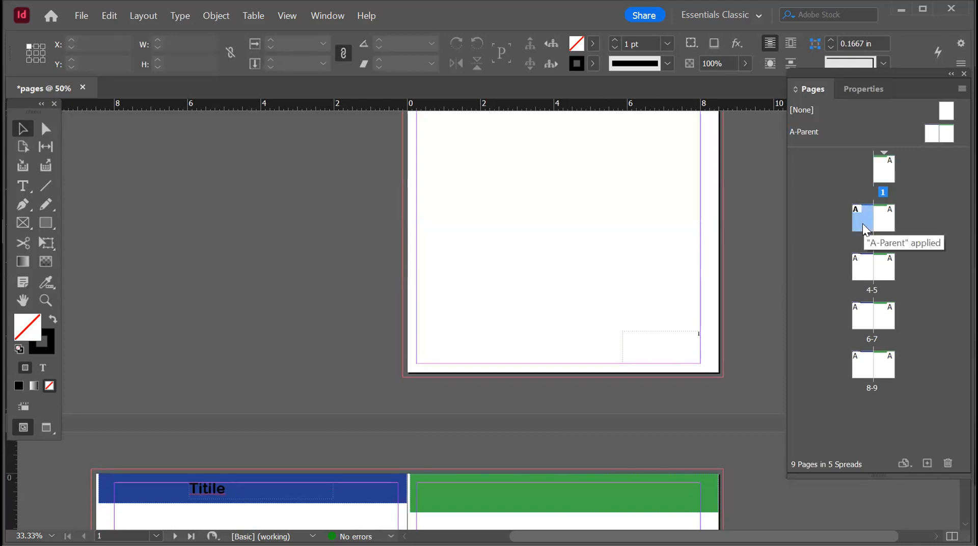
pyautogui.rightClick(863, 224)
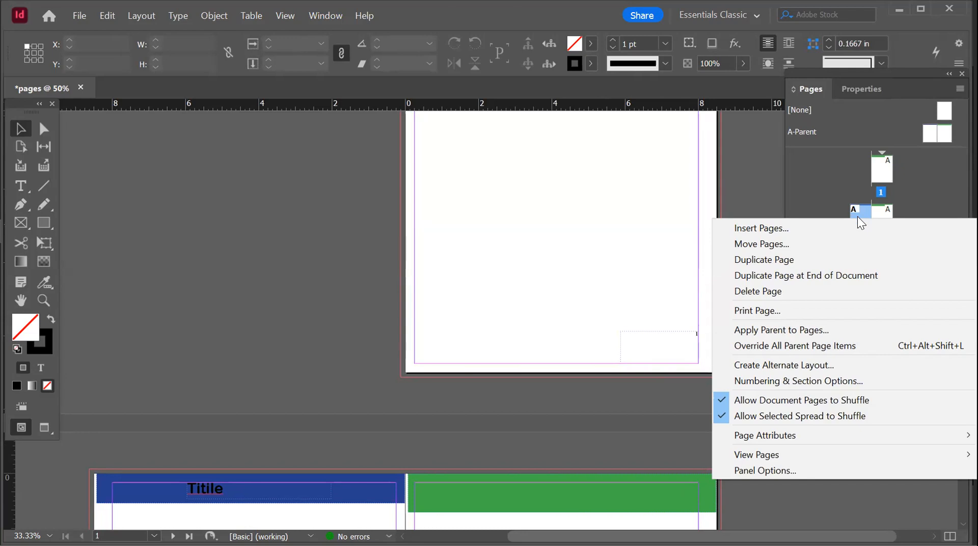
pyautogui.click(722, 400)
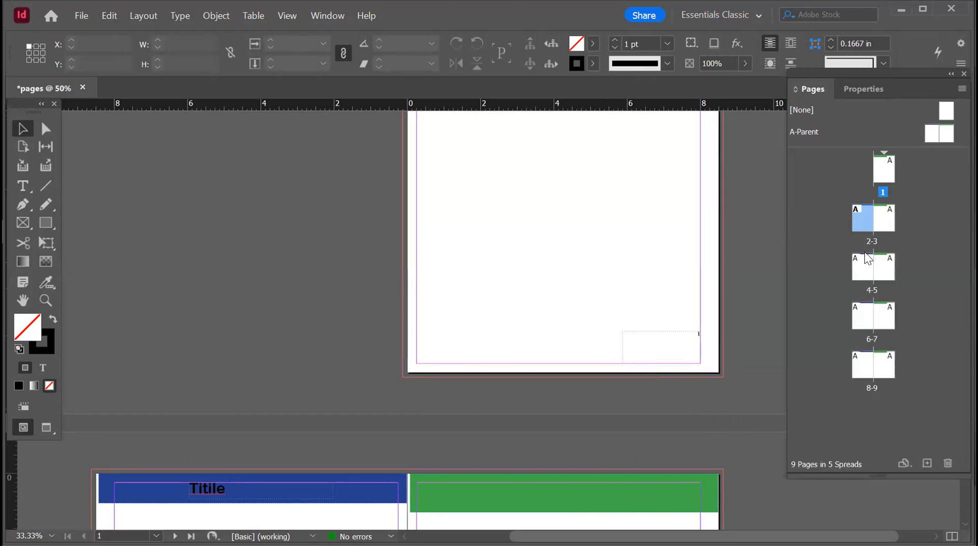
pyautogui.rightClick(863, 220)
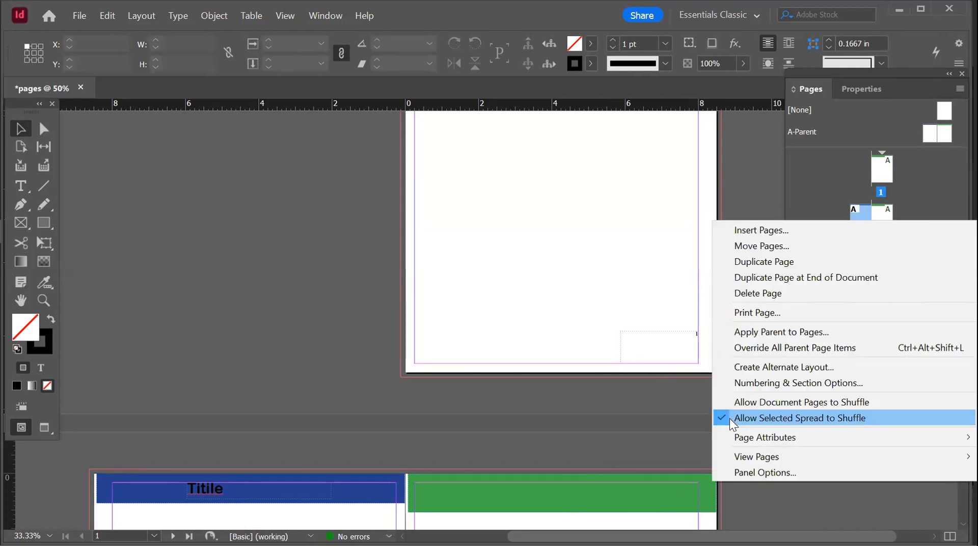
pyautogui.click(729, 418)
# Start a new section on page 2 with page numbering starting at 1, accepting duplicate page numbers and suppressing further warnings about them
pyautogui.rightClick(855, 216)
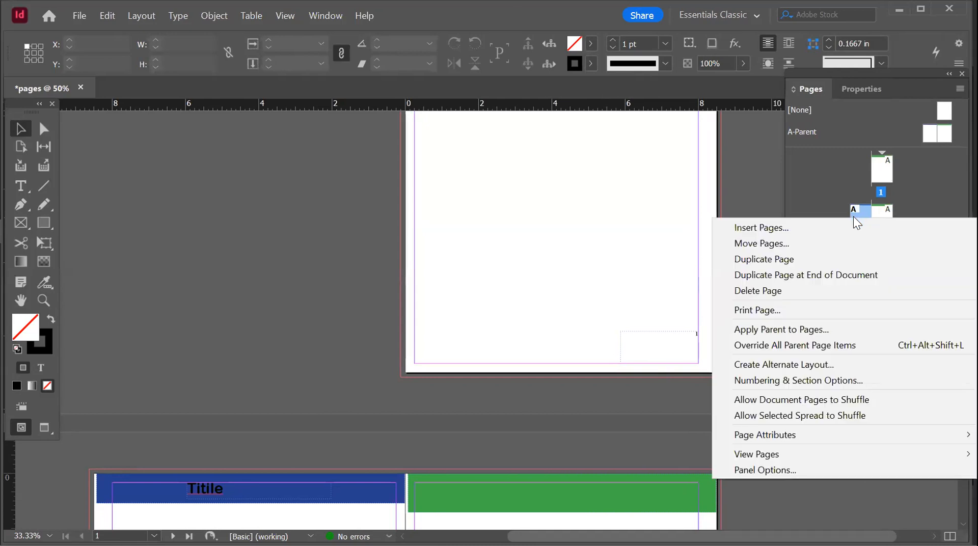
pyautogui.click(799, 381)
pyautogui.click(352, 176)
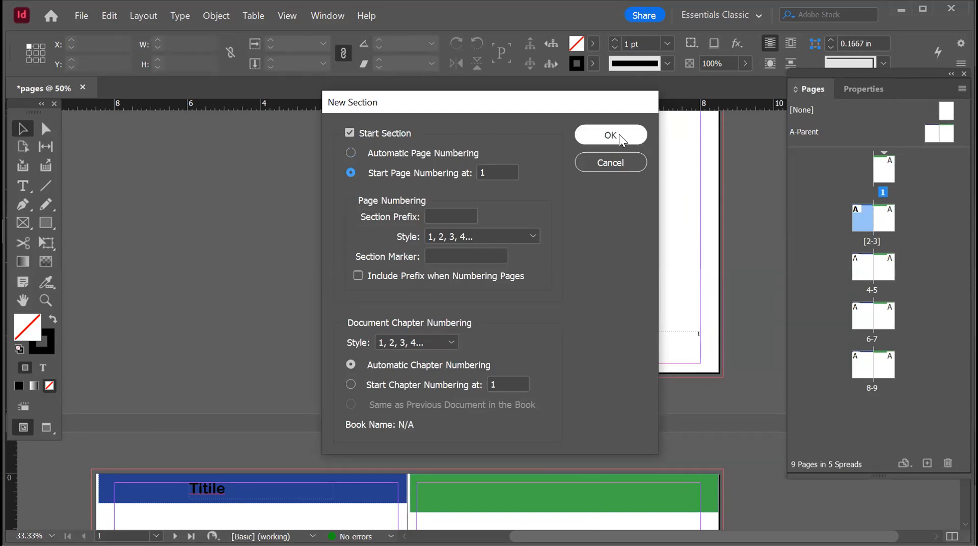
pyautogui.press('Return')
pyautogui.click(368, 317)
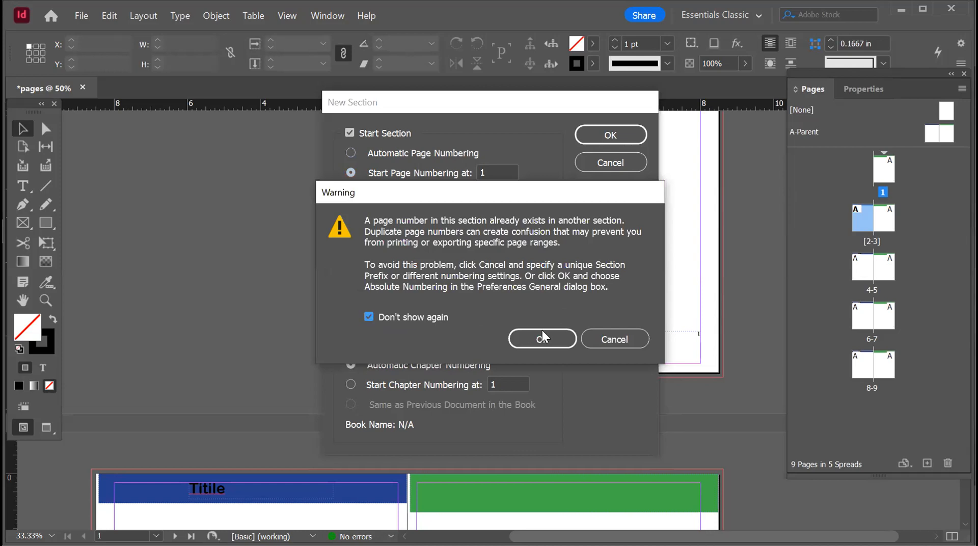
pyautogui.click(542, 339)
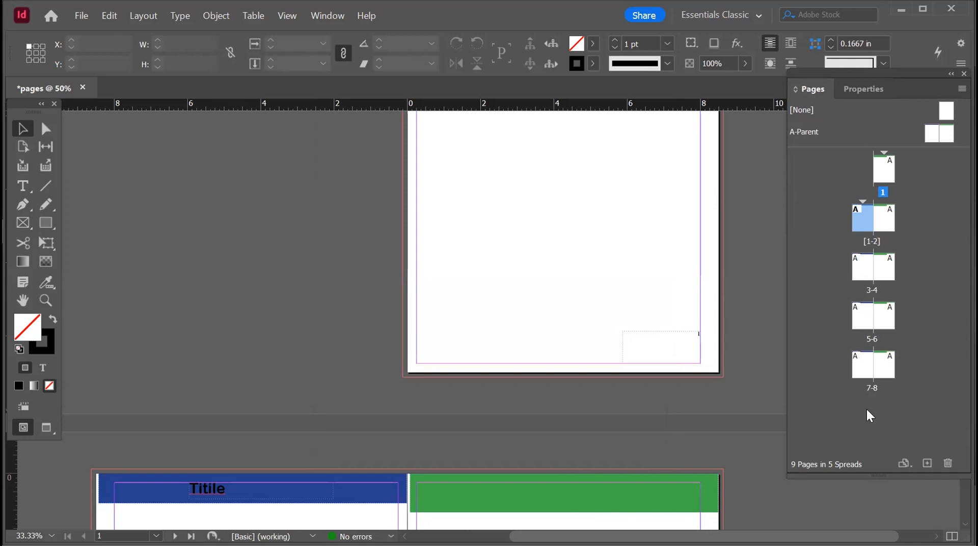
# Examine page 1 and the spread below it to compare the pages before and after the new section start
pyautogui.scroll(1, 632, 324)
pyautogui.scroll(-8, 631, 324)
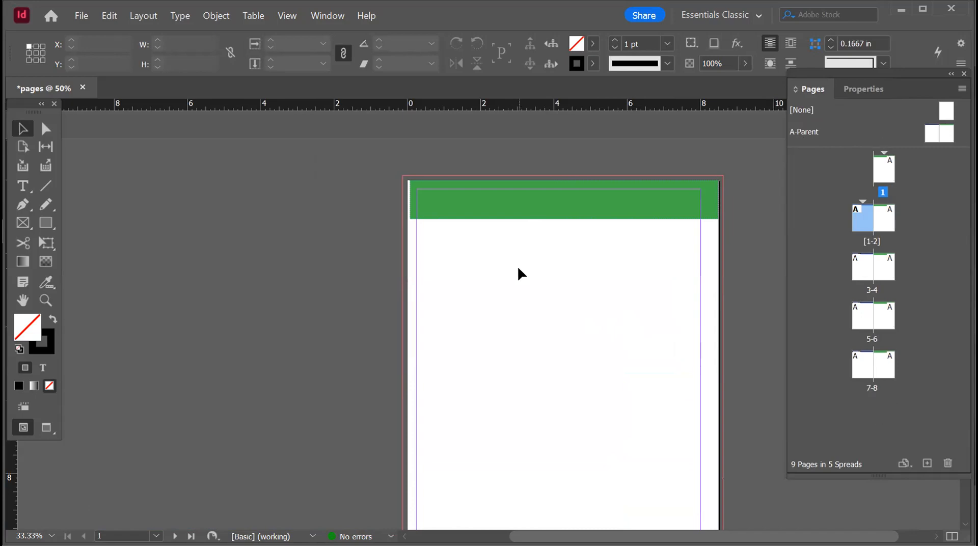
pyautogui.scroll(-2, 518, 266)
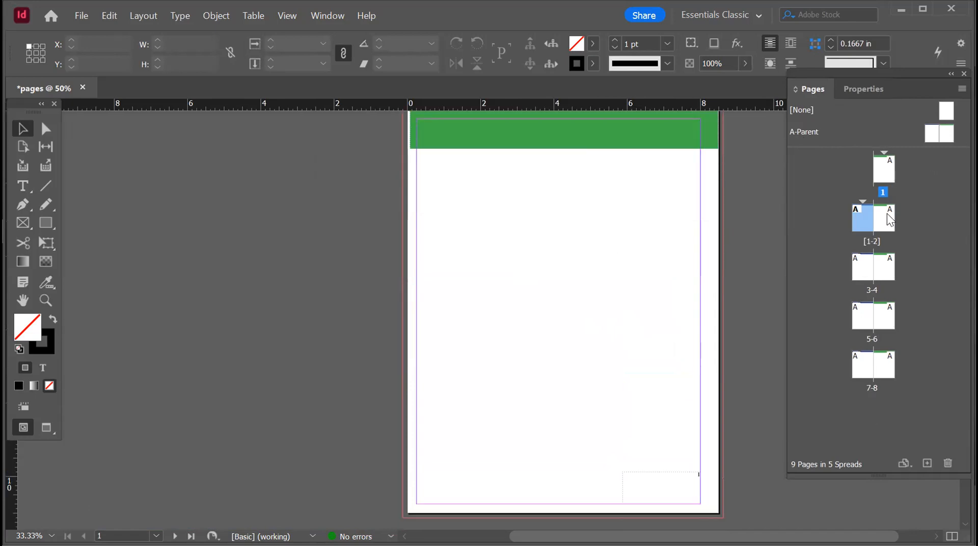
pyautogui.scroll(2, 664, 221)
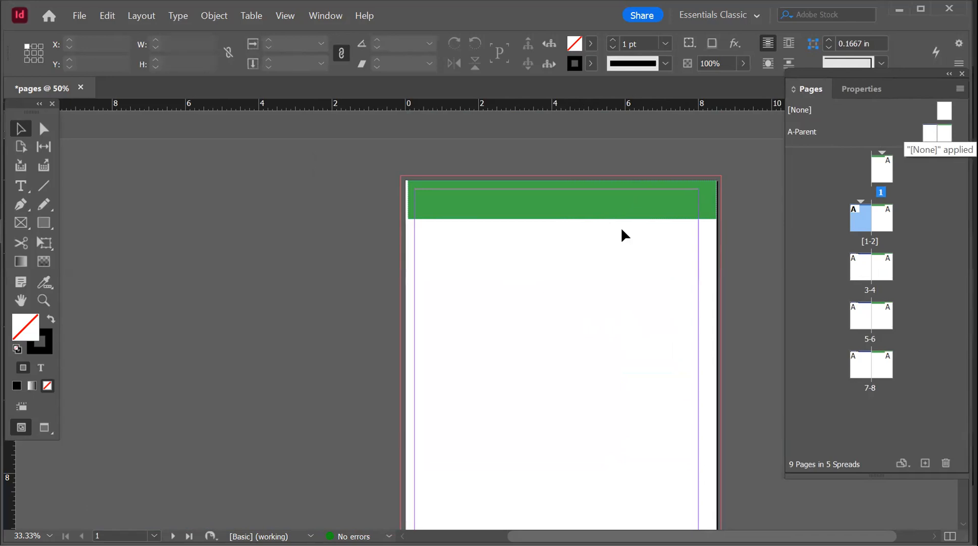
pyautogui.scroll(-8, 623, 227)
pyautogui.scroll(2, 623, 228)
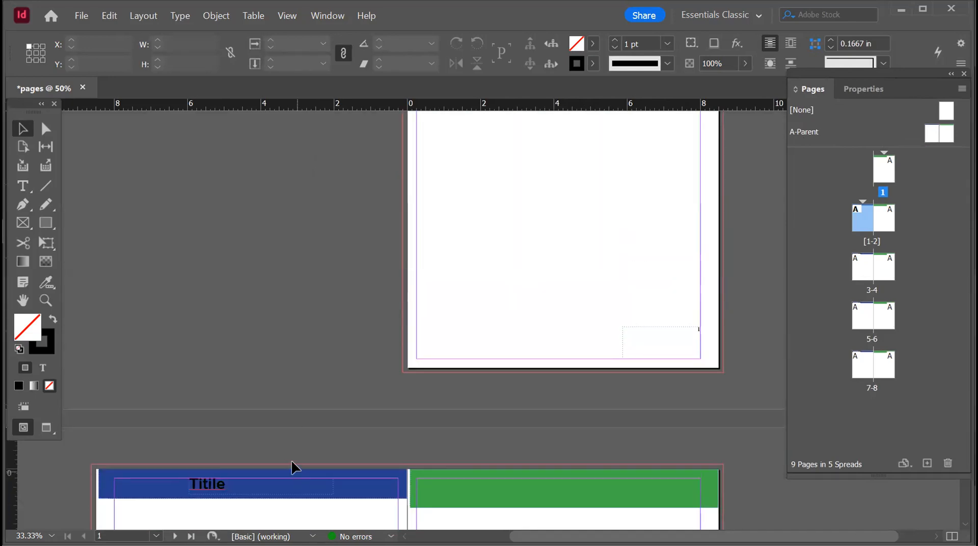
pyautogui.scroll(-2, 291, 463)
pyautogui.scroll(3, 684, 288)
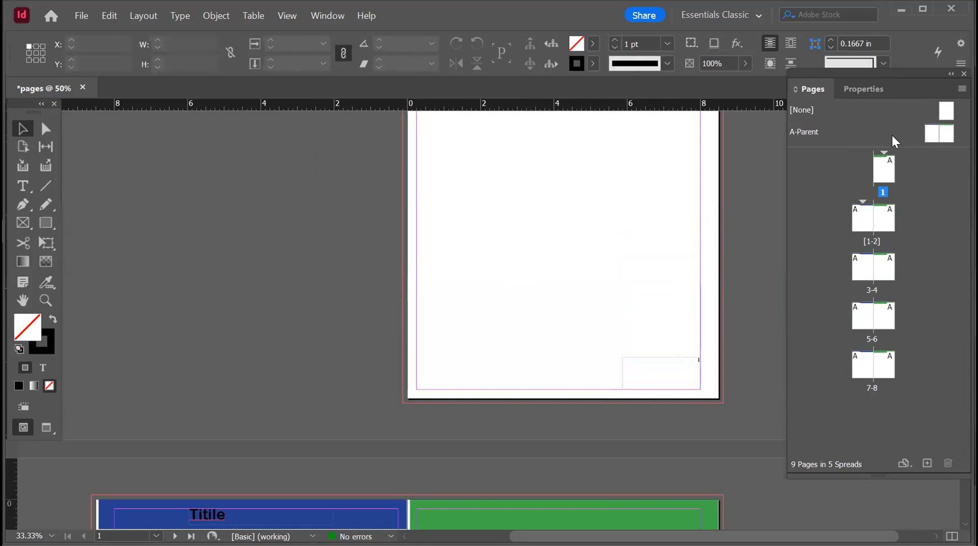
# Duplicate A-Parent's title frame onto the right-hand page's green bar at about X 10.66 in, Y 0.316 in, and replace the copy's text
pyautogui.doubleClick(887, 133)
pyautogui.scroll(5, 552, 225)
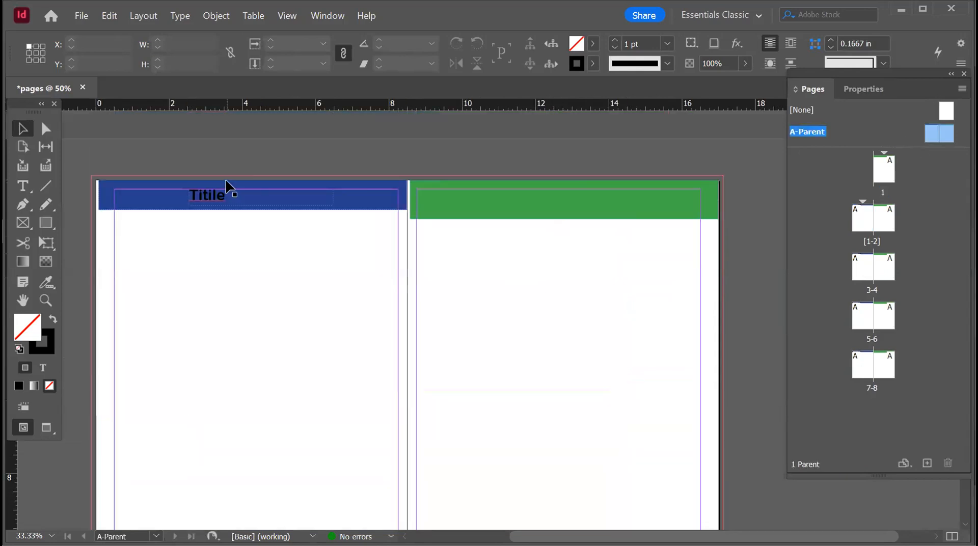
pyautogui.click(216, 196)
pyautogui.moveTo(216, 196); pyautogui.dragTo(511, 200)
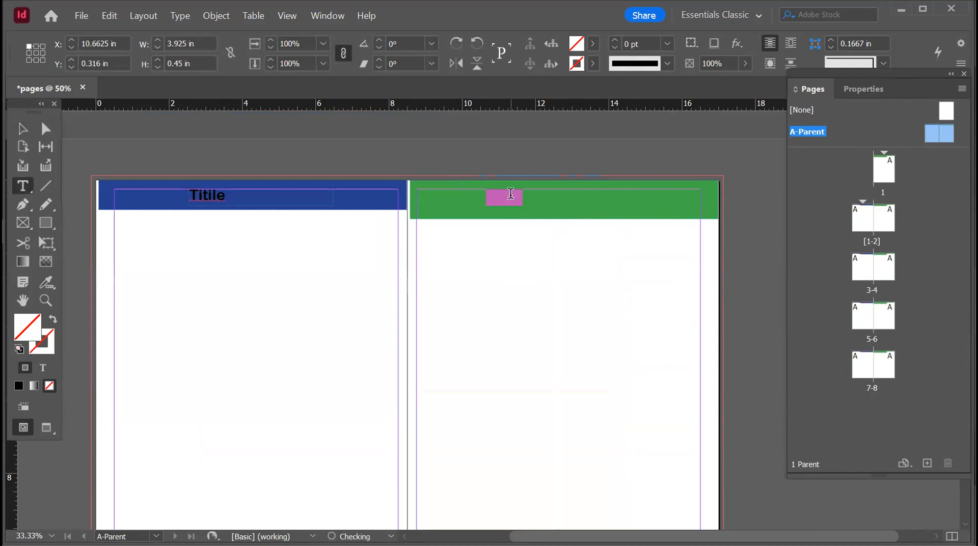
pyautogui.click(511, 194)
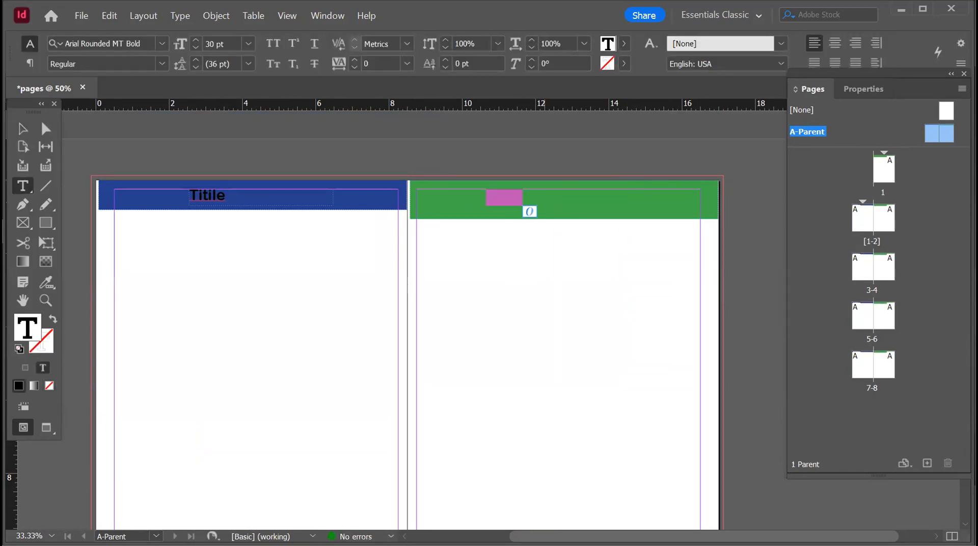
pyautogui.write('chapter 01')
pyautogui.click(555, 295)
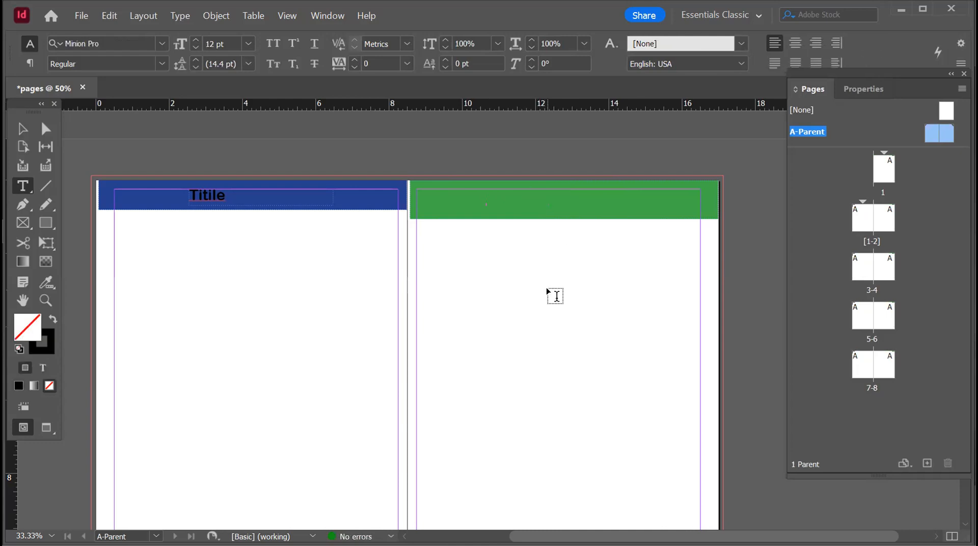
# Check the green bar on the first spread's right-hand page and on page 1, and return to A-Parent's left-hand page
pyautogui.doubleClick(883, 212)
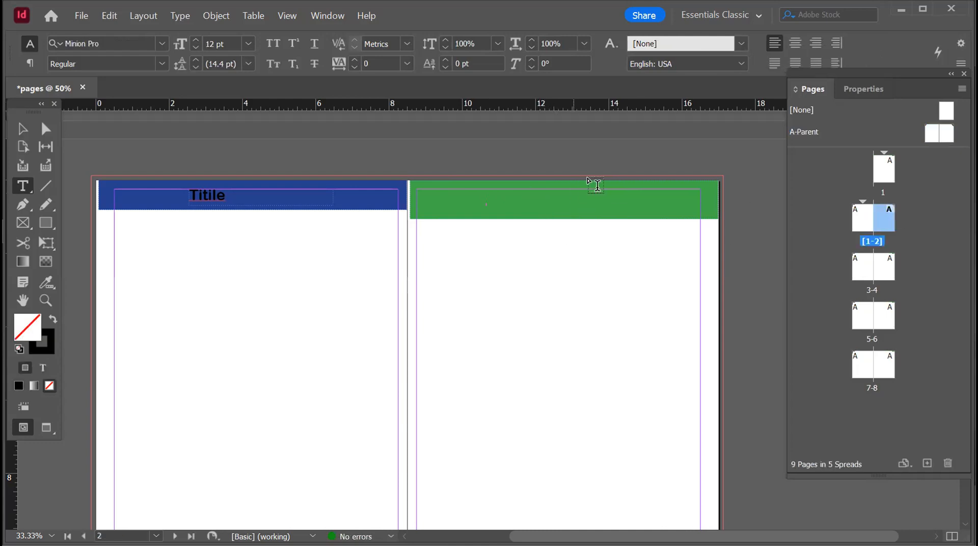
pyautogui.click(885, 171)
pyautogui.doubleClick(885, 172)
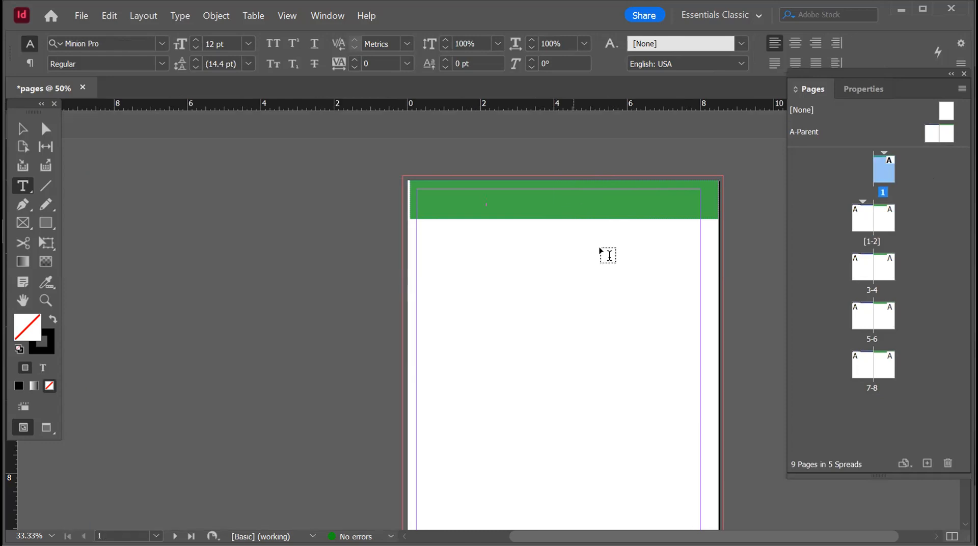
pyautogui.doubleClick(931, 137)
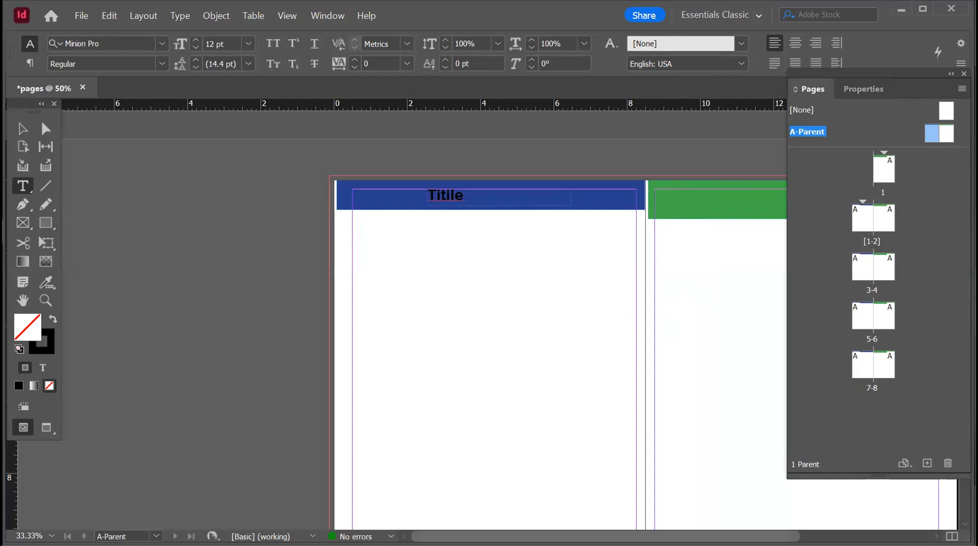
pyautogui.hscroll(5, 567, 276)
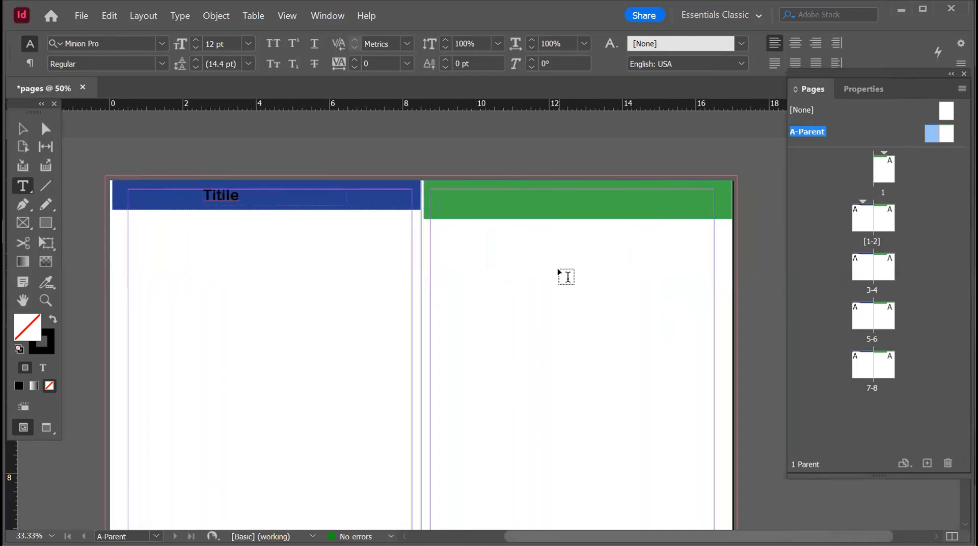
pyautogui.click(22, 128)
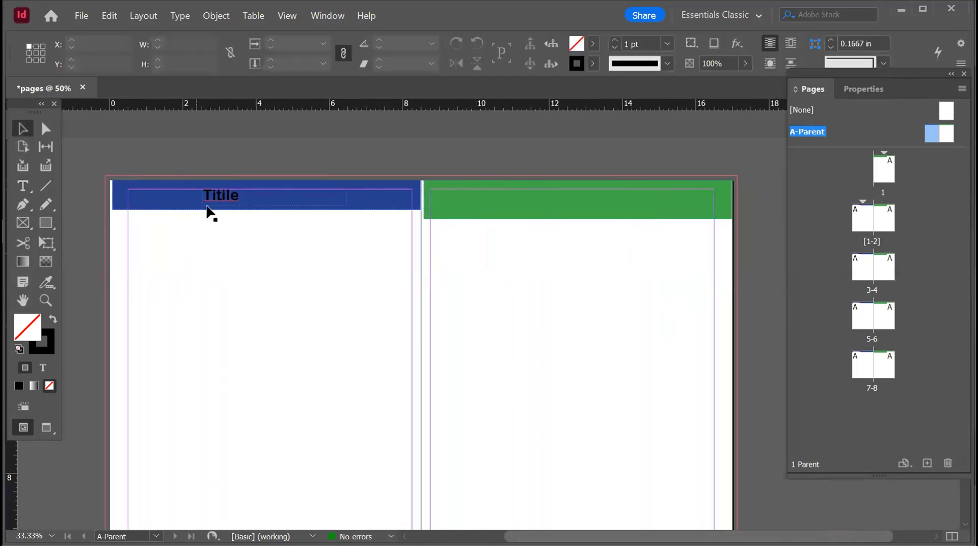
pyautogui.moveTo(217, 203); pyautogui.dragTo(544, 202)
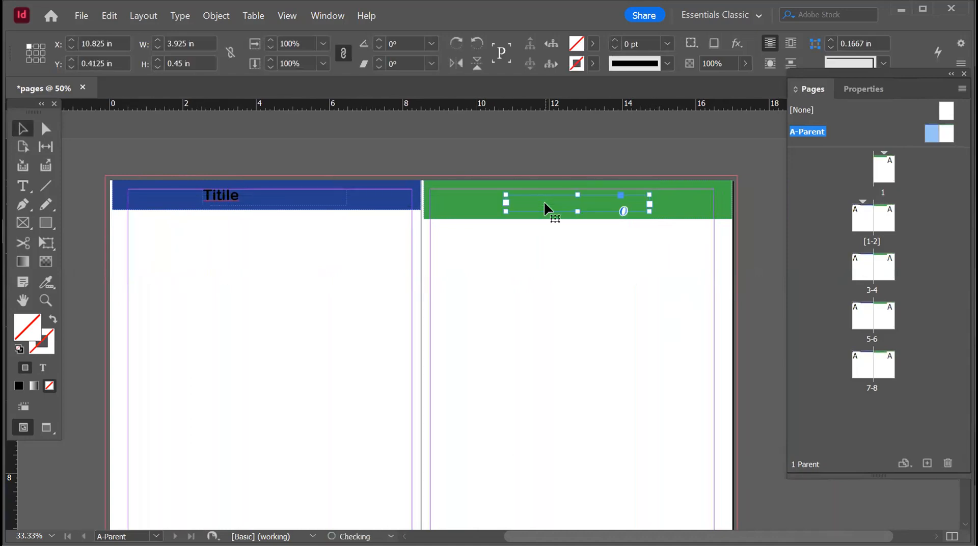
pyautogui.hotkey('ctrl', 'z')
pyautogui.moveTo(228, 198); pyautogui.dragTo(532, 201)
pyautogui.press('Delete')
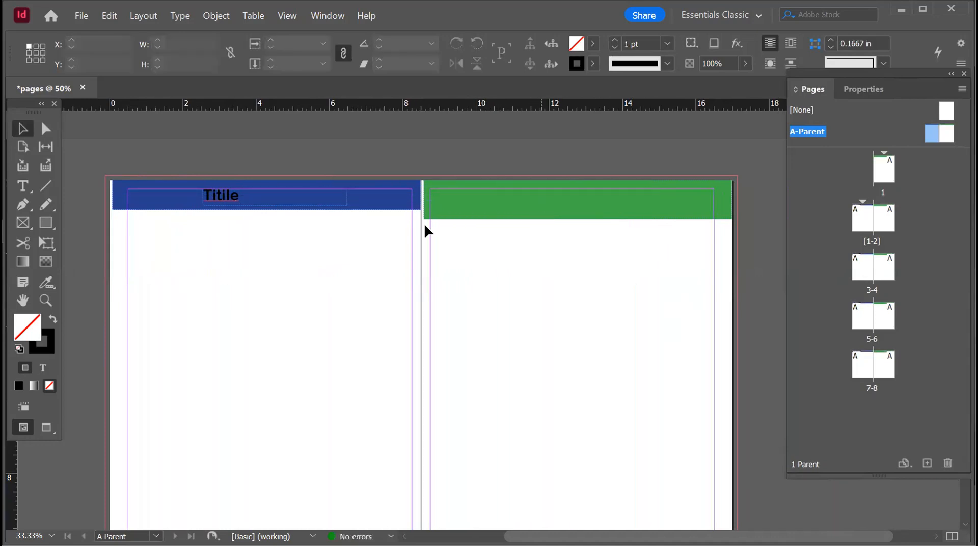
# Draw a text frame on the green bar of A-Parent's right-hand page and enter Chapter 01
pyautogui.click(23, 186)
pyautogui.moveTo(482, 191); pyautogui.dragTo(622, 209)
pyautogui.click(561, 200)
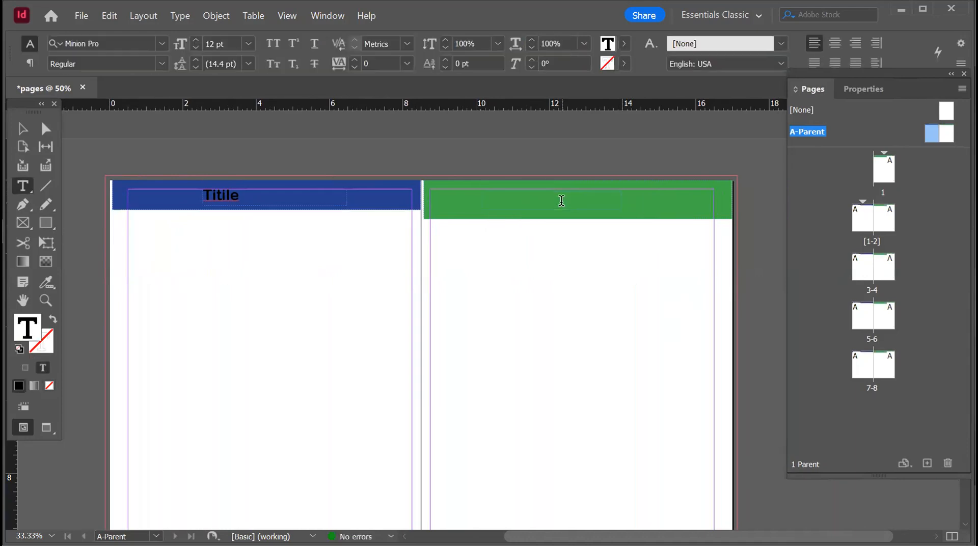
pyautogui.write('Cahp')
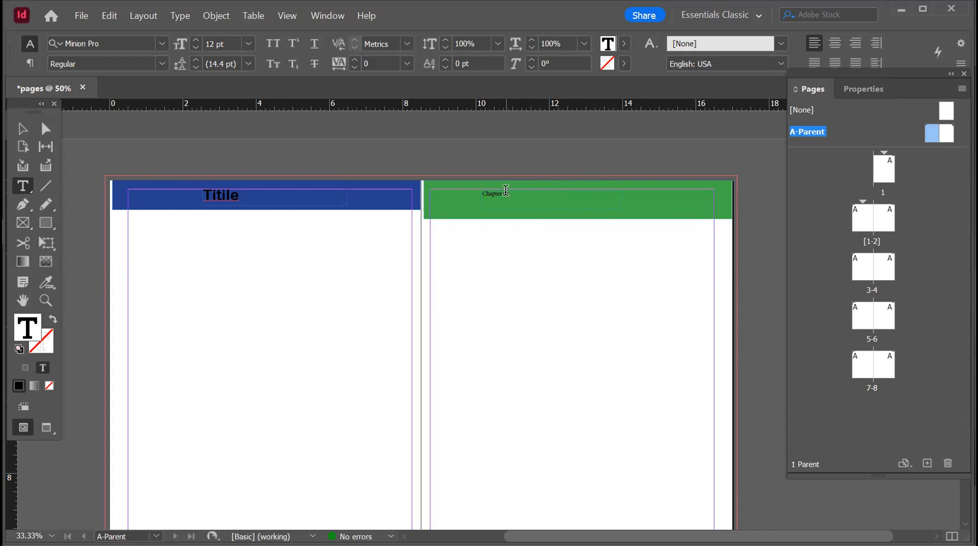
pyautogui.write('1')
# Set the Chapter 01 text to 30 pt with a [Paper] fill and deselect it
pyautogui.hotkey('ctrl', 'a')
pyautogui.click(195, 41)
pyautogui.click(195, 40)
pyautogui.click(196, 40)
pyautogui.click(196, 41)
pyautogui.click(195, 41)
pyautogui.click(195, 40)
pyautogui.click(195, 40)
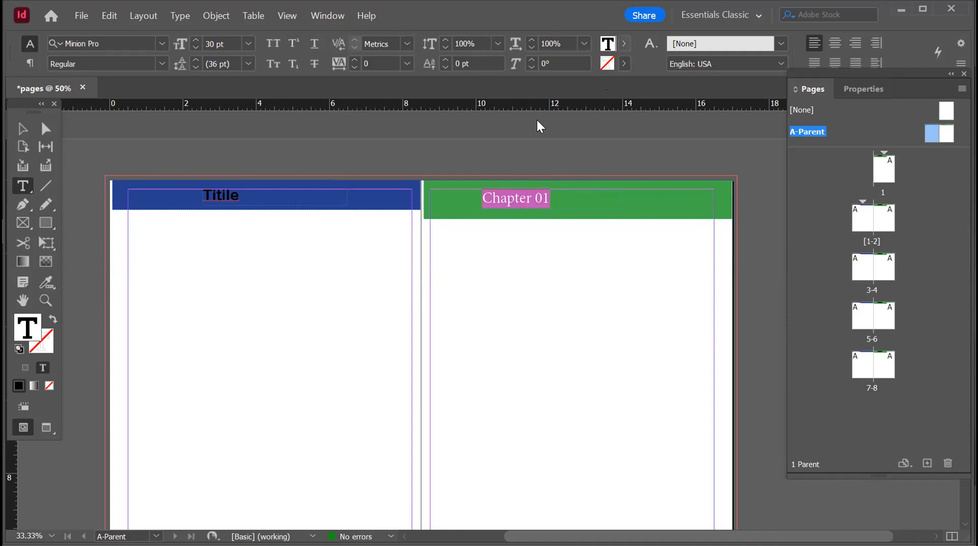
pyautogui.click(498, 124)
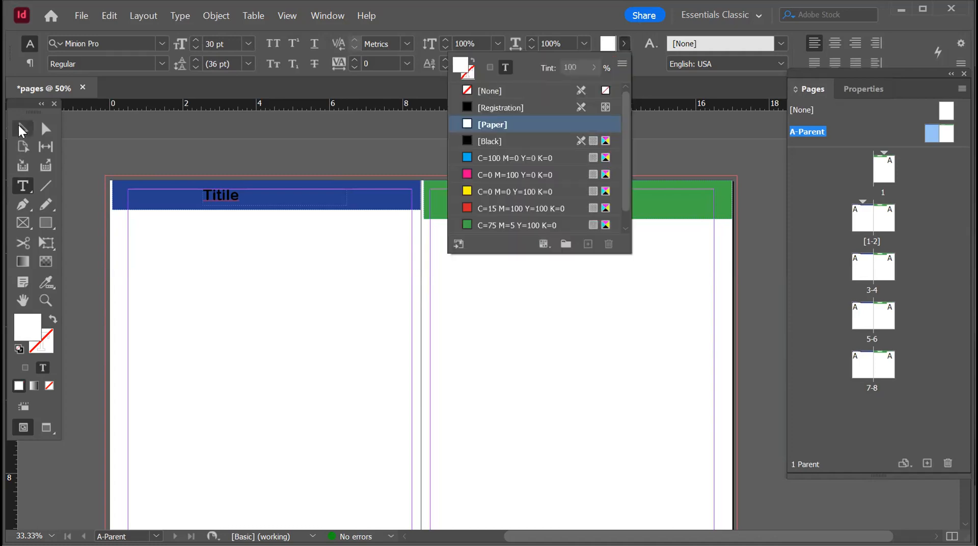
pyautogui.click(530, 326)
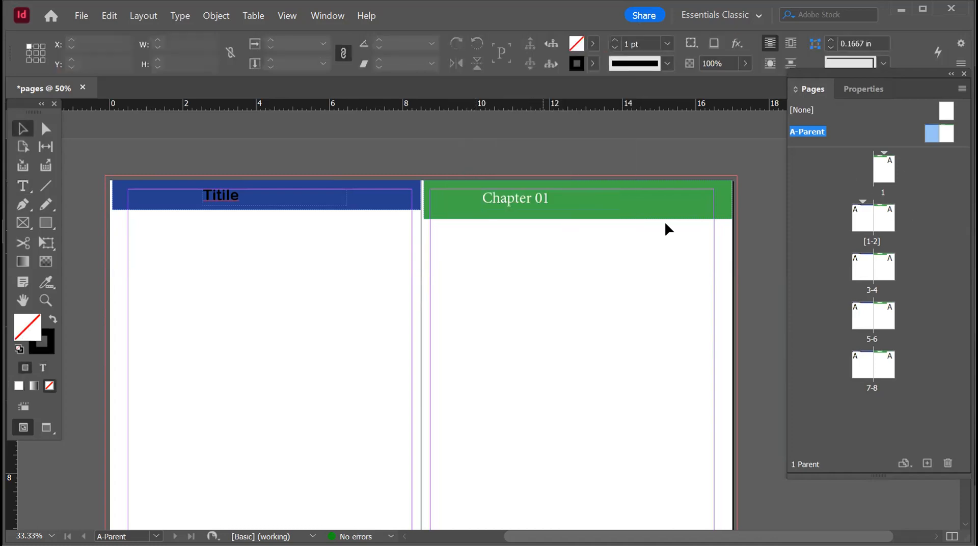
# Check the blue and green title bars across the document spreads, from the first spread downward and back to page 1
pyautogui.click(887, 218)
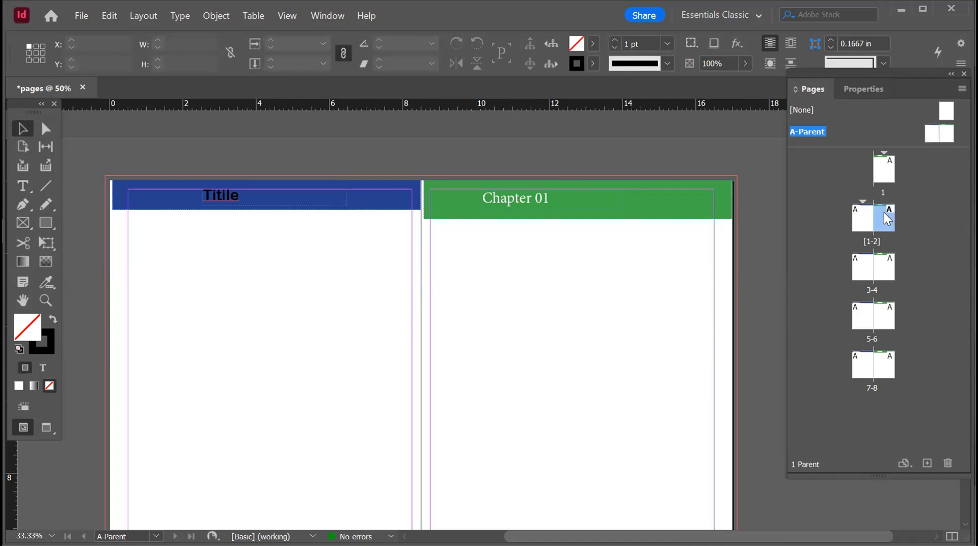
pyautogui.doubleClick(888, 218)
pyautogui.scroll(-5, 554, 307)
pyautogui.scroll(-10, 677, 362)
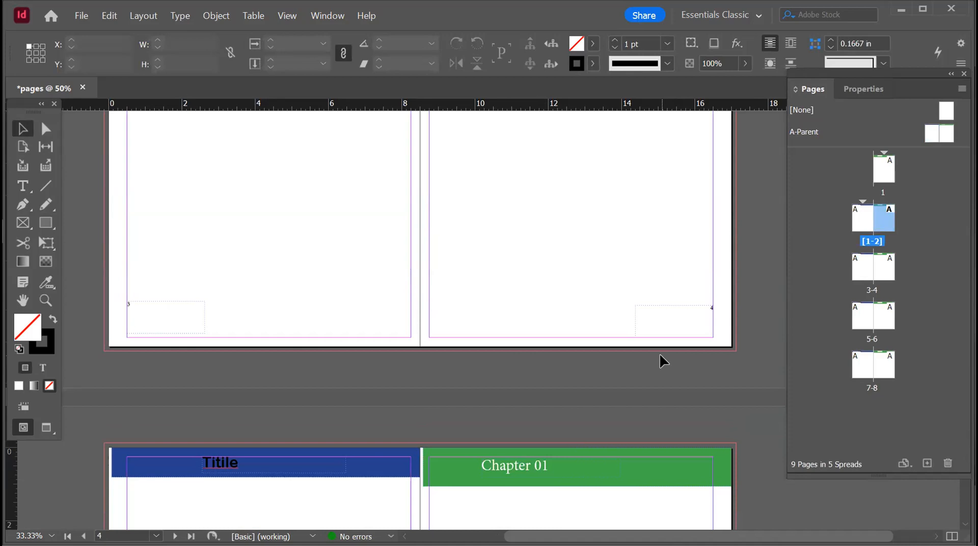
pyautogui.scroll(-10, 660, 355)
pyautogui.scroll(-10, 660, 355)
pyautogui.scroll(20, 660, 355)
pyautogui.scroll(6, 659, 353)
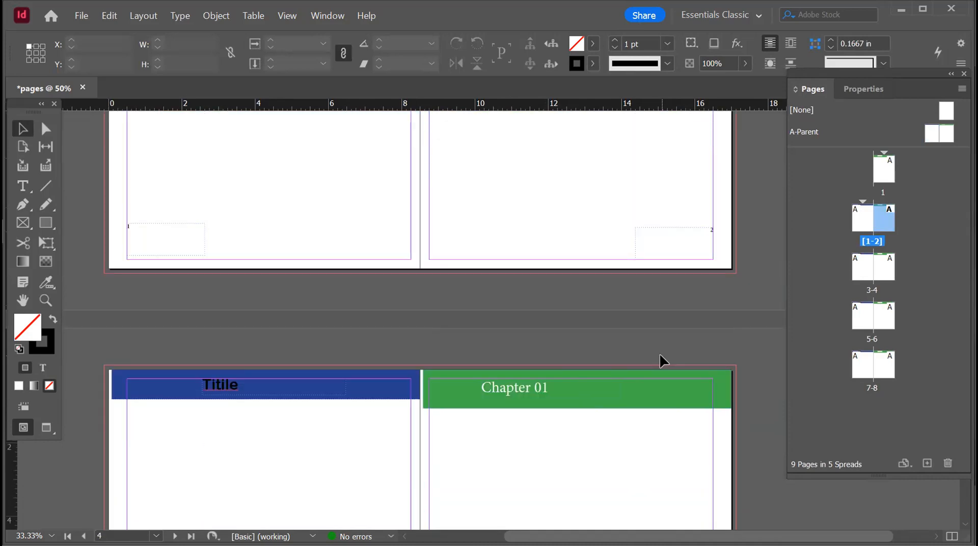
pyautogui.scroll(9, 660, 355)
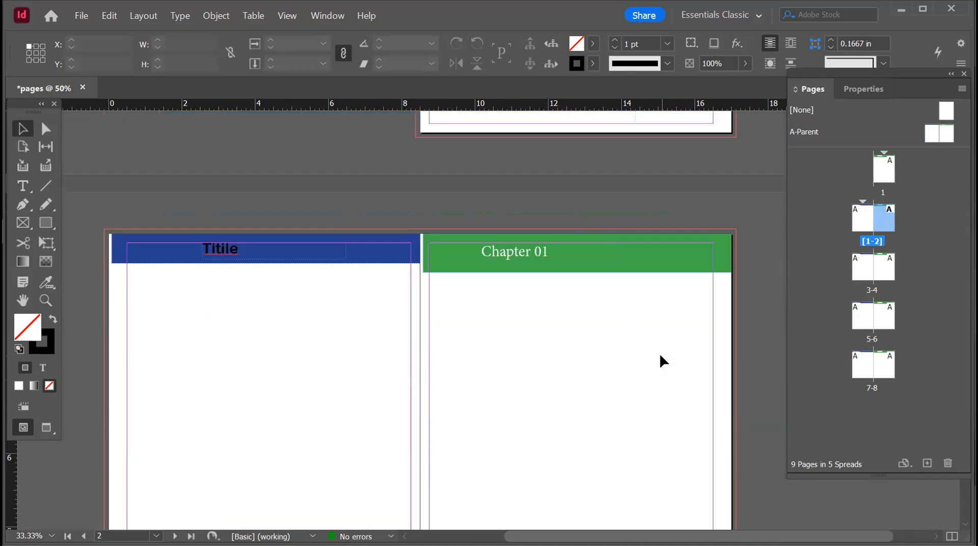
pyautogui.scroll(9, 659, 353)
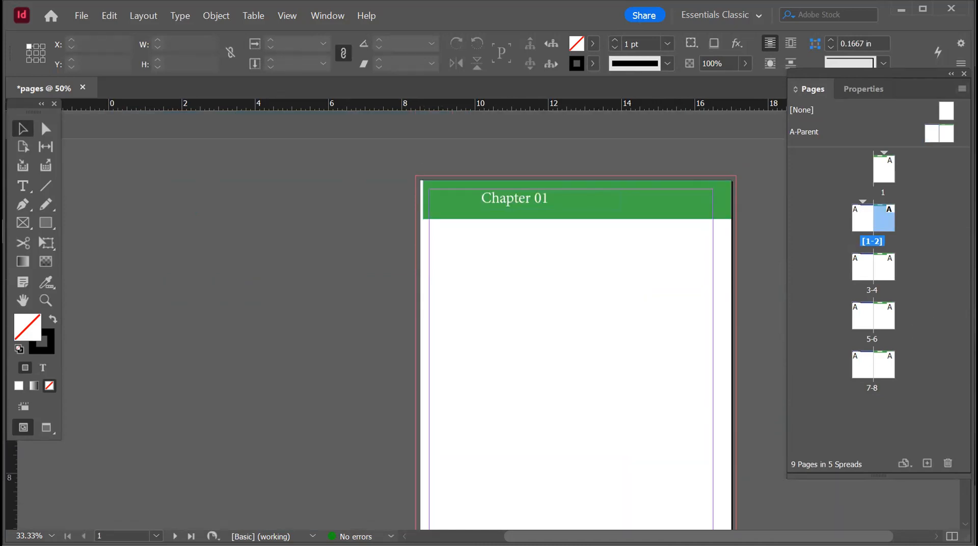
# Duplicate the A-Parent spread as a second parent spread
pyautogui.click(962, 89)
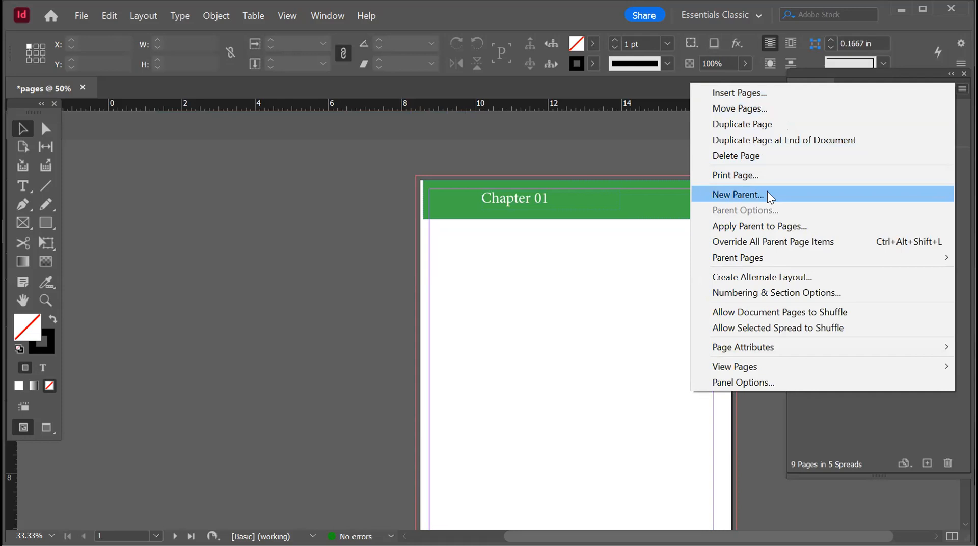
pyautogui.click(605, 152)
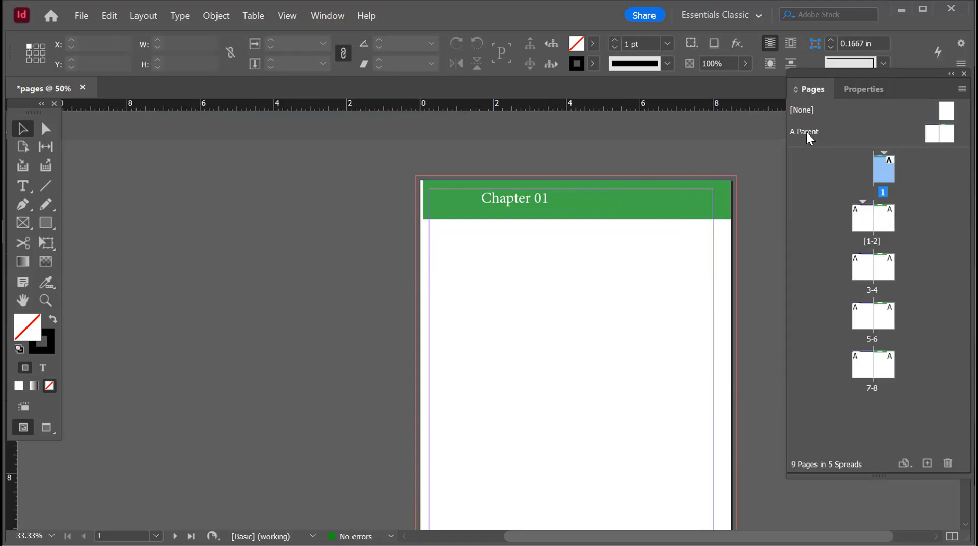
pyautogui.rightClick(806, 130)
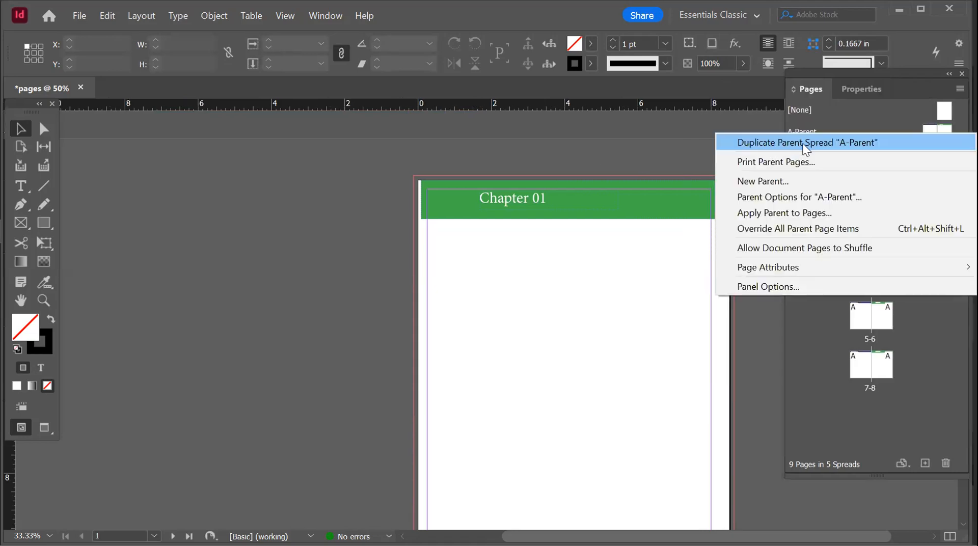
pyautogui.click(804, 143)
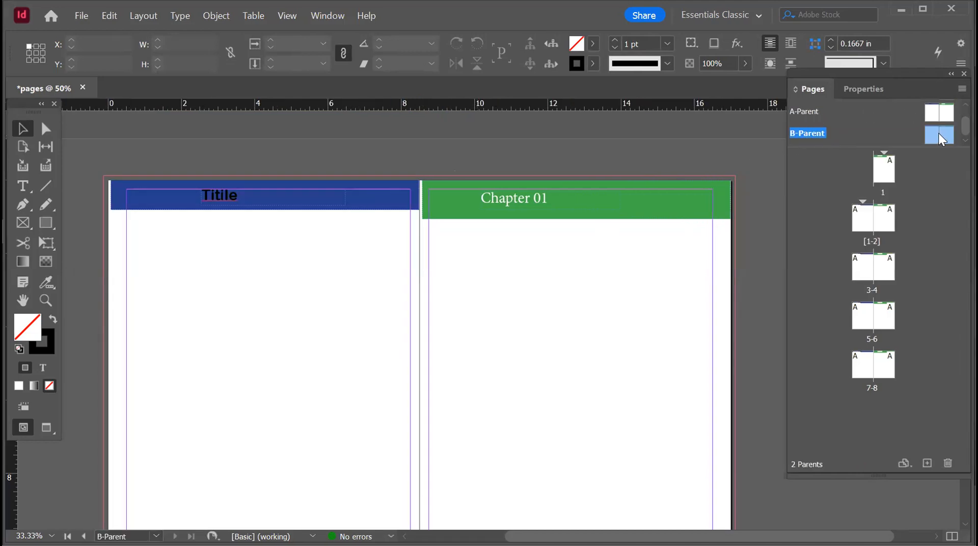
# Change the chapter title on B-Parent's green bar to Chapter 02
pyautogui.click(563, 216)
pyautogui.tripleClick(546, 196)
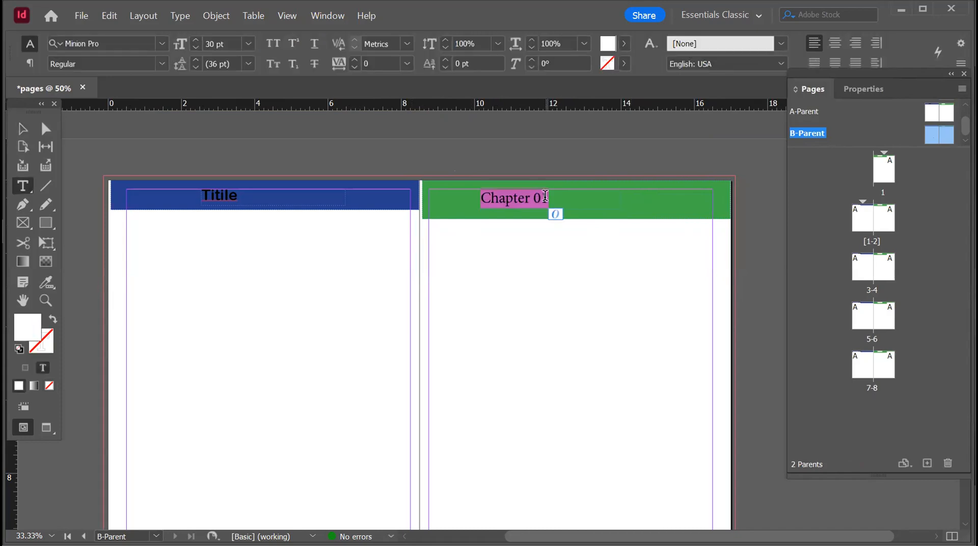
pyautogui.click(545, 196)
pyautogui.press('BackSpace')
pyautogui.write('2')
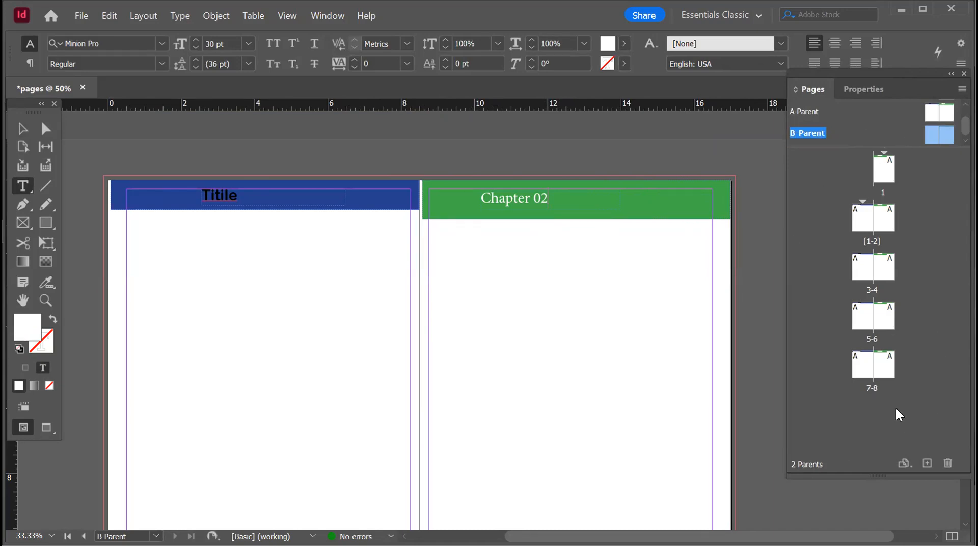
# Create a new blank parent spread after B-Parent
pyautogui.click(891, 370)
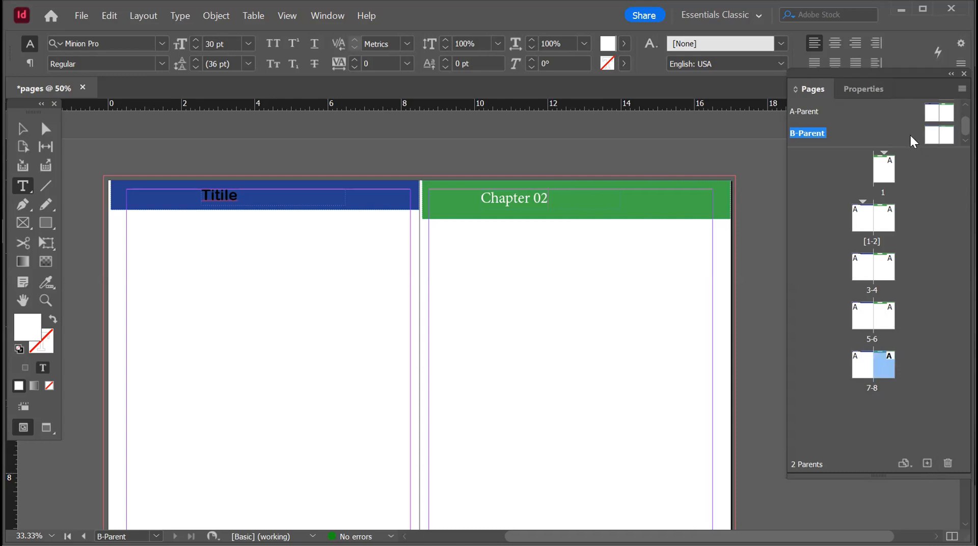
pyautogui.click(888, 134)
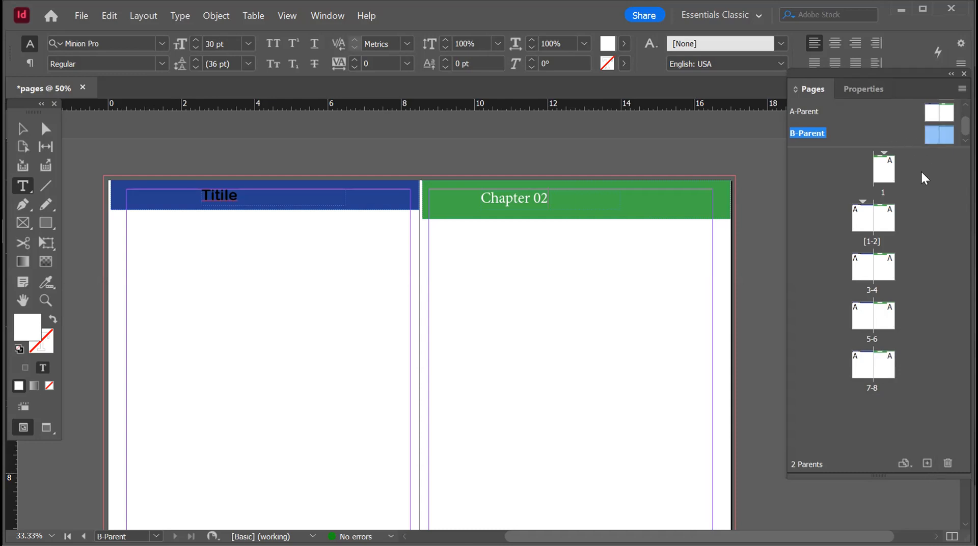
pyautogui.click(927, 463)
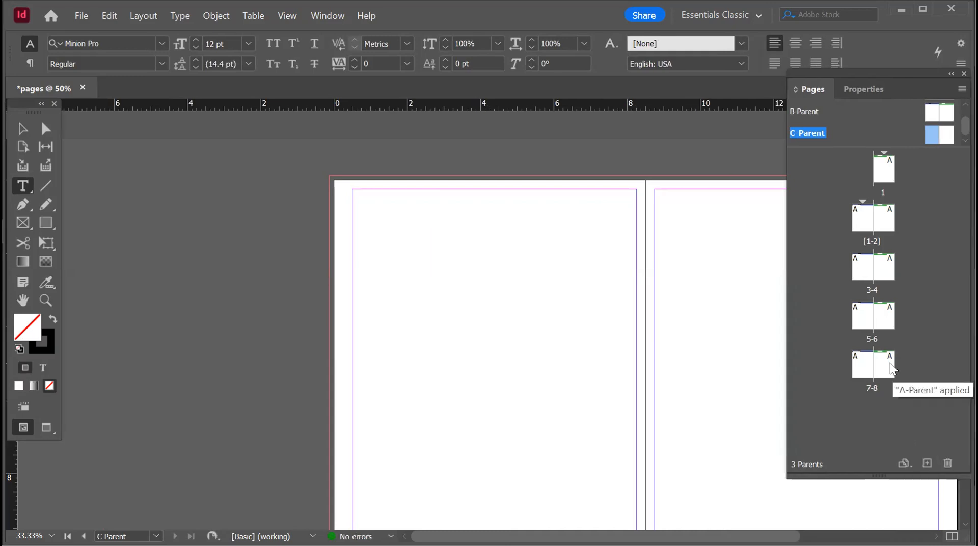
pyautogui.click(921, 423)
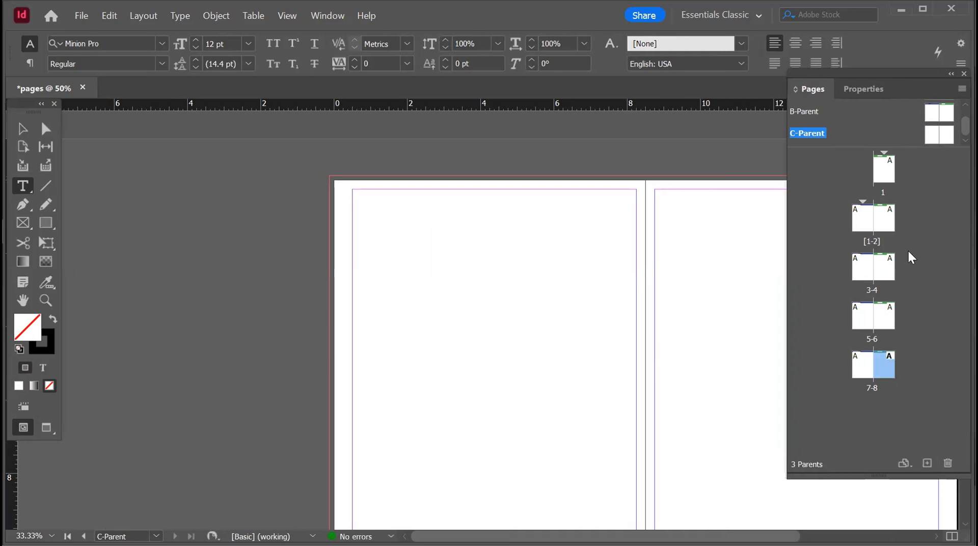
pyautogui.click(931, 463)
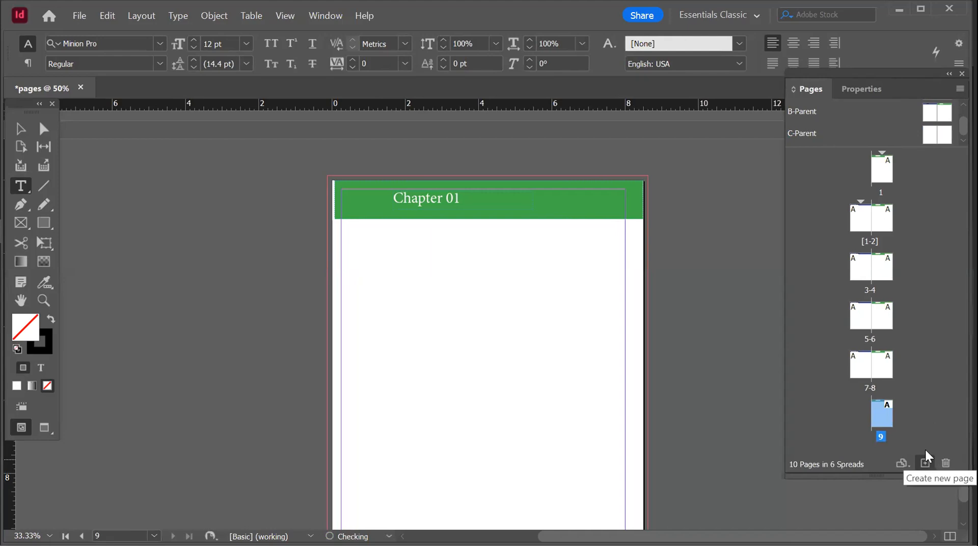
pyautogui.click(923, 461)
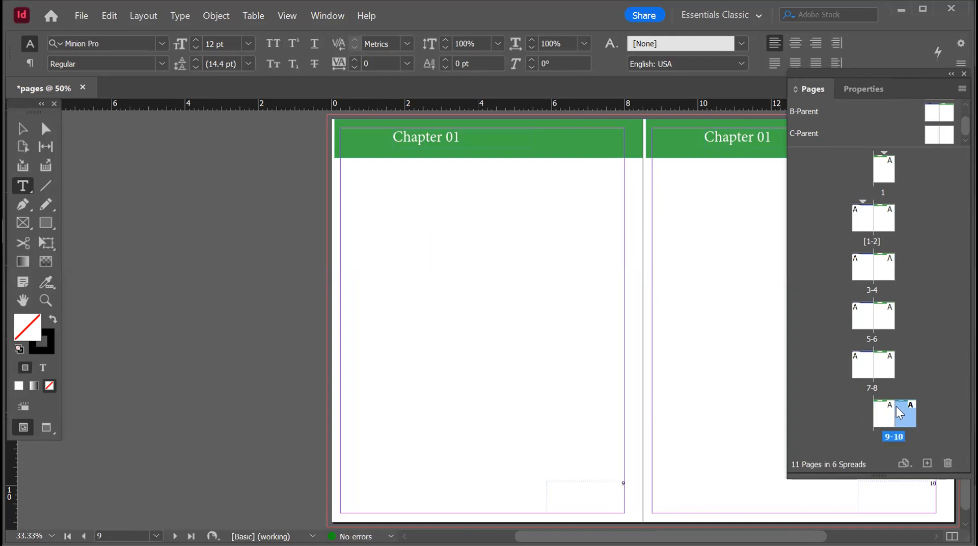
pyautogui.click(876, 410)
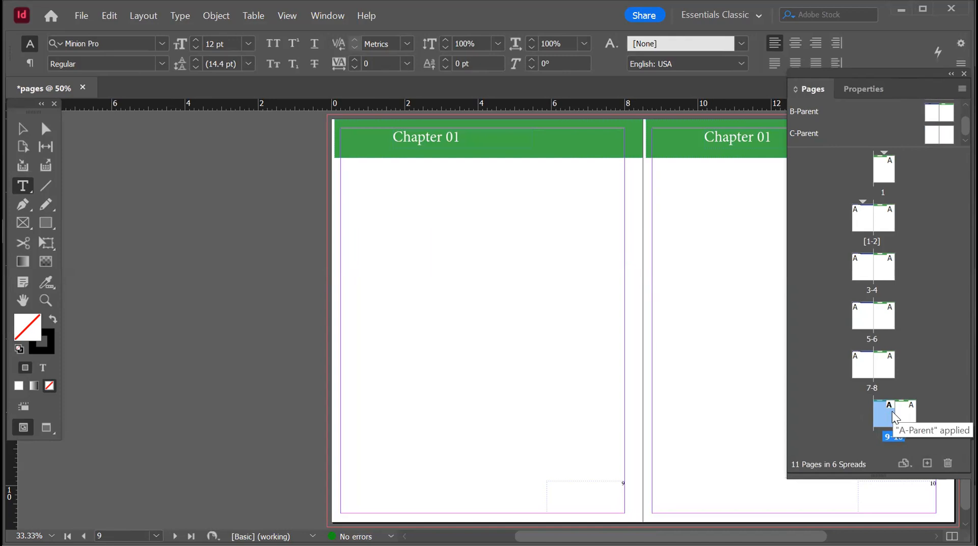
pyautogui.click(949, 464)
pyautogui.click(947, 465)
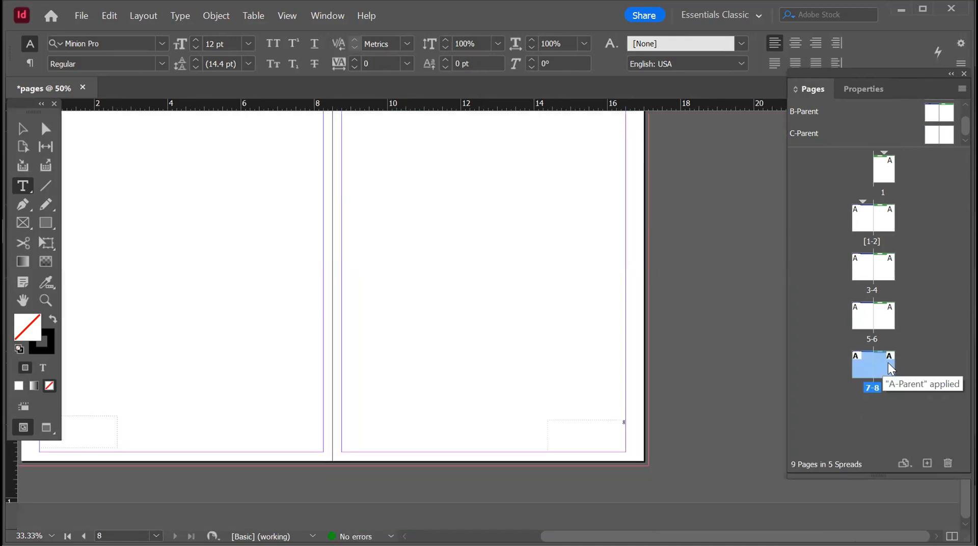
# Add two new pages at the end of the document, after page 8
pyautogui.click(876, 366)
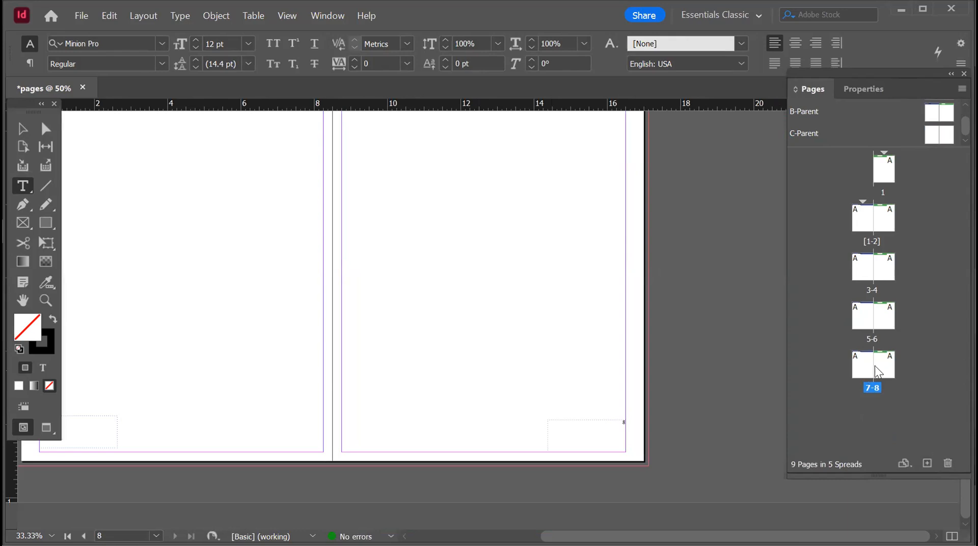
pyautogui.click(927, 464)
pyautogui.click(927, 464)
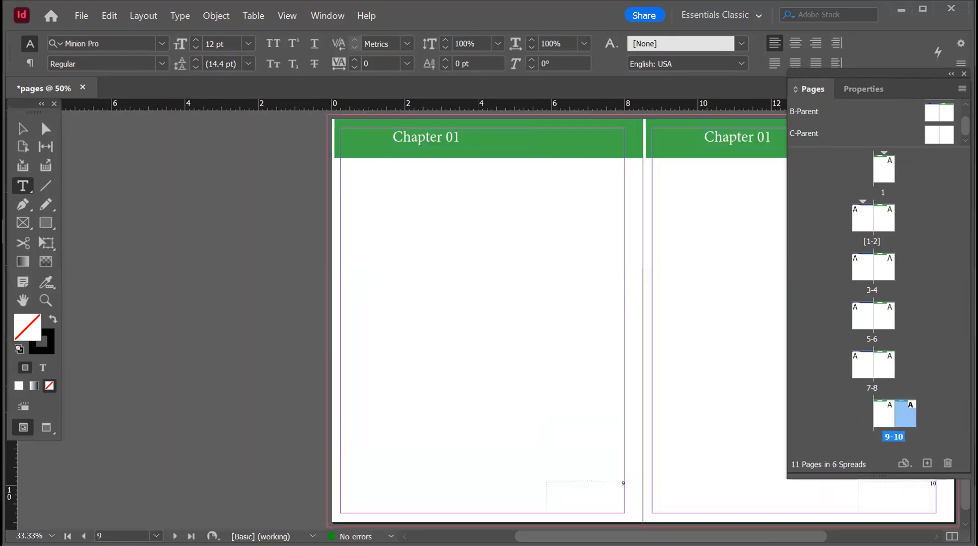
# Apply the B-Parent spread to pages 9-10
pyautogui.click(910, 415)
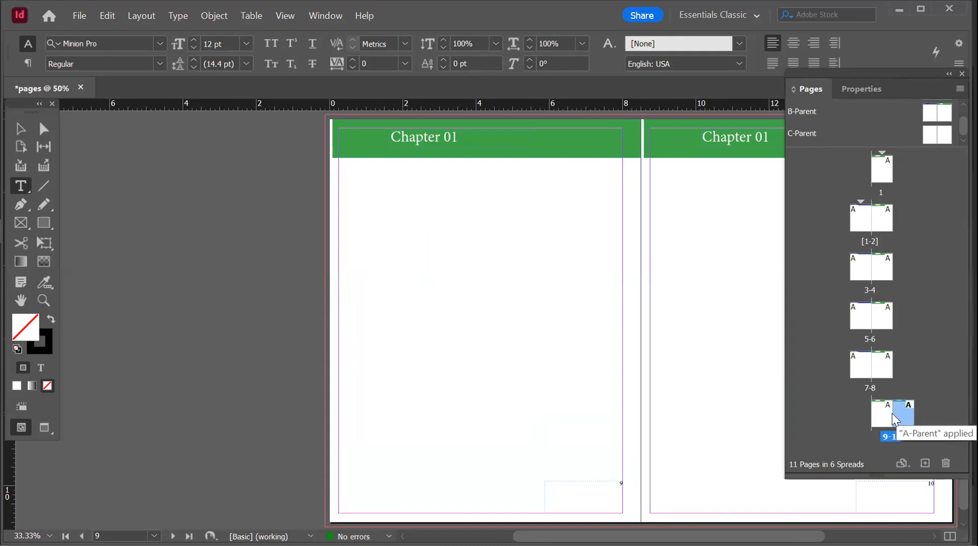
pyautogui.rightClick(878, 414)
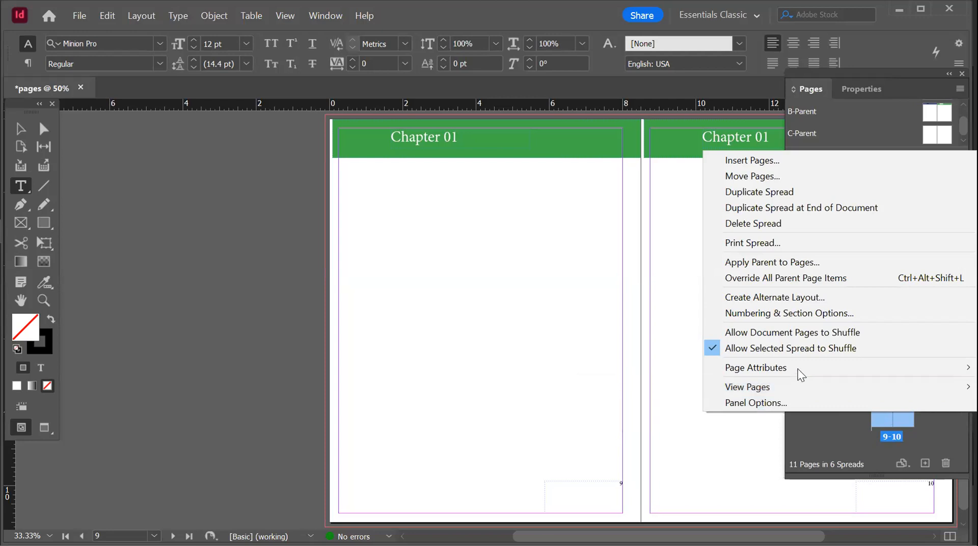
pyautogui.moveTo(798, 369)
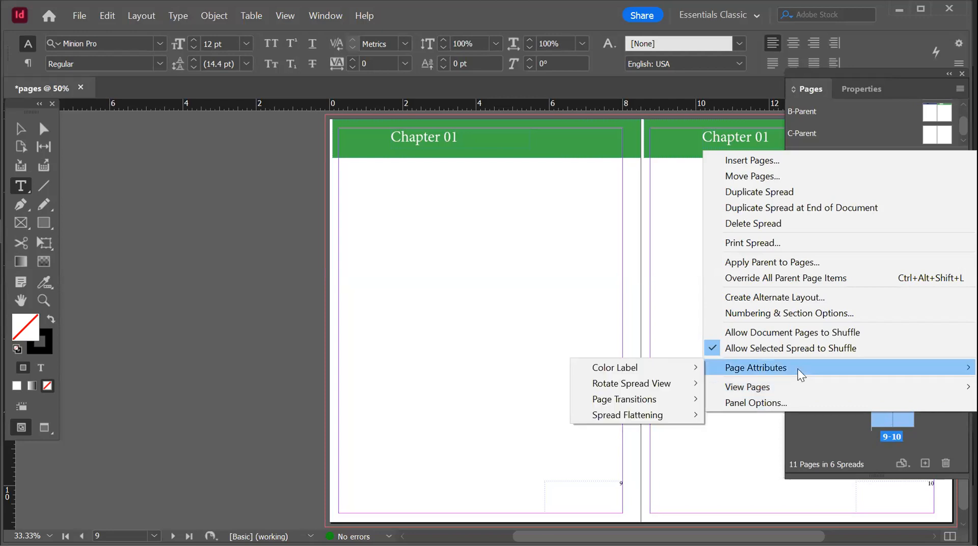
pyautogui.click(789, 261)
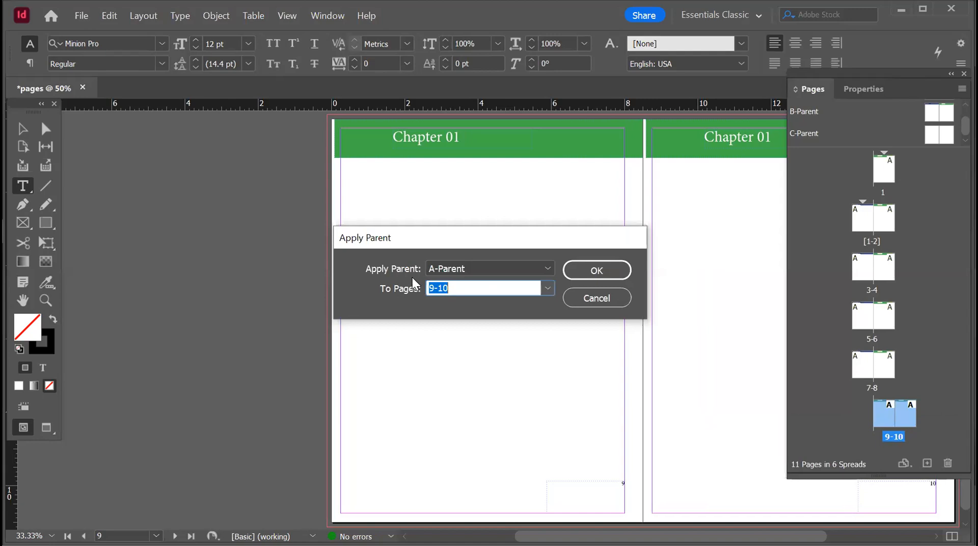
pyautogui.click(470, 269)
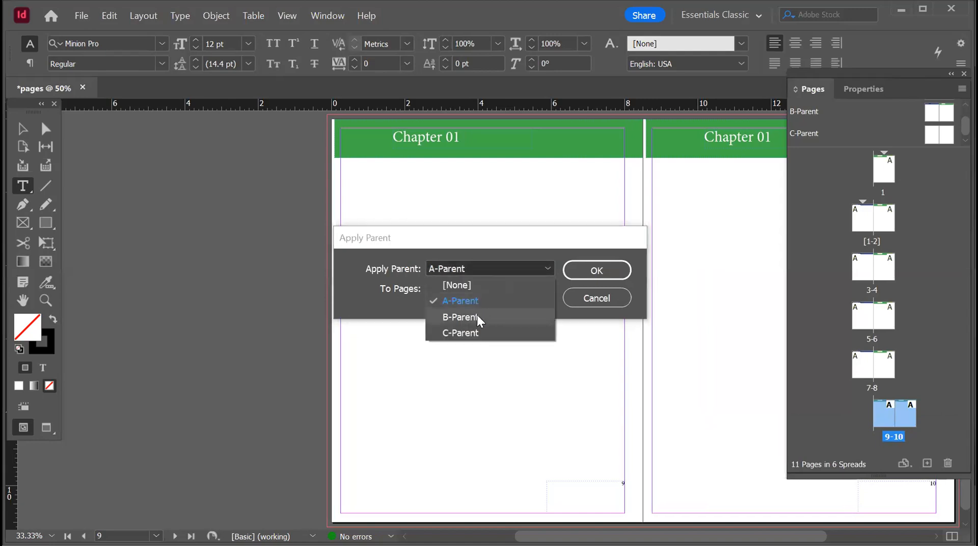
pyautogui.click(477, 316)
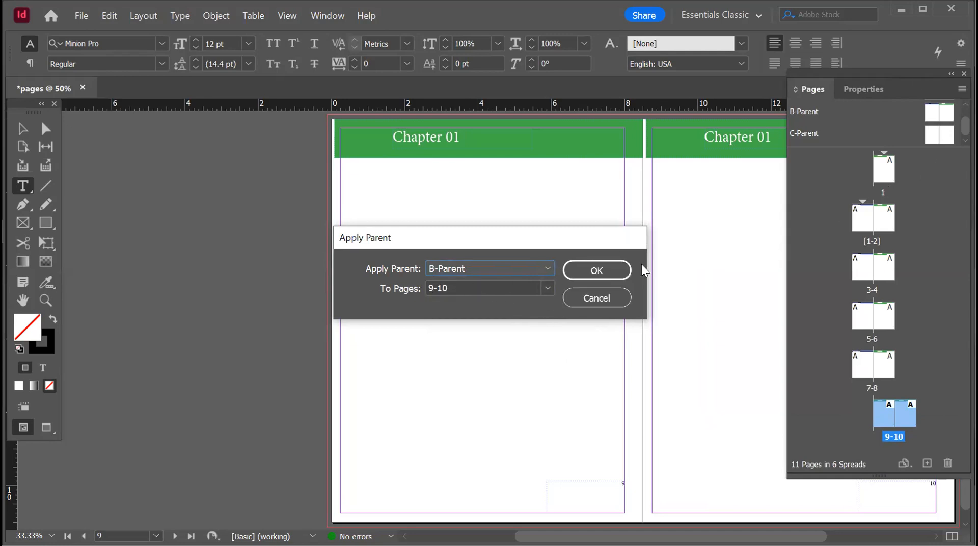
pyautogui.click(610, 268)
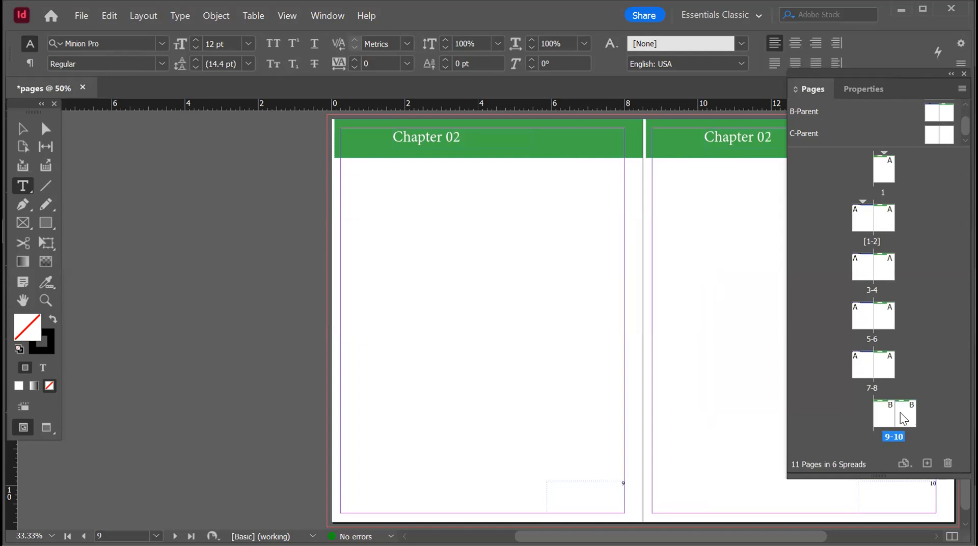
# Add two more pages at the end of the document, after page 10
pyautogui.click(928, 463)
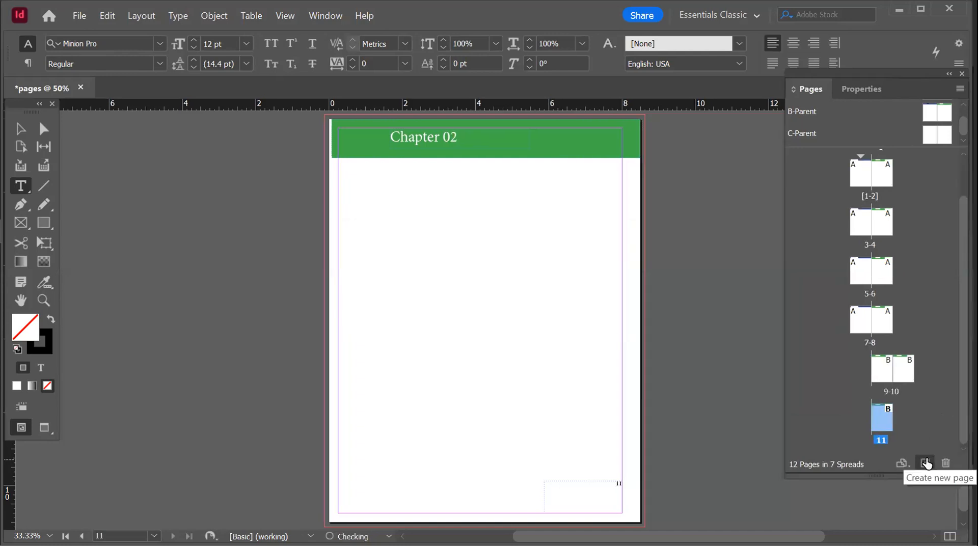
pyautogui.click(926, 463)
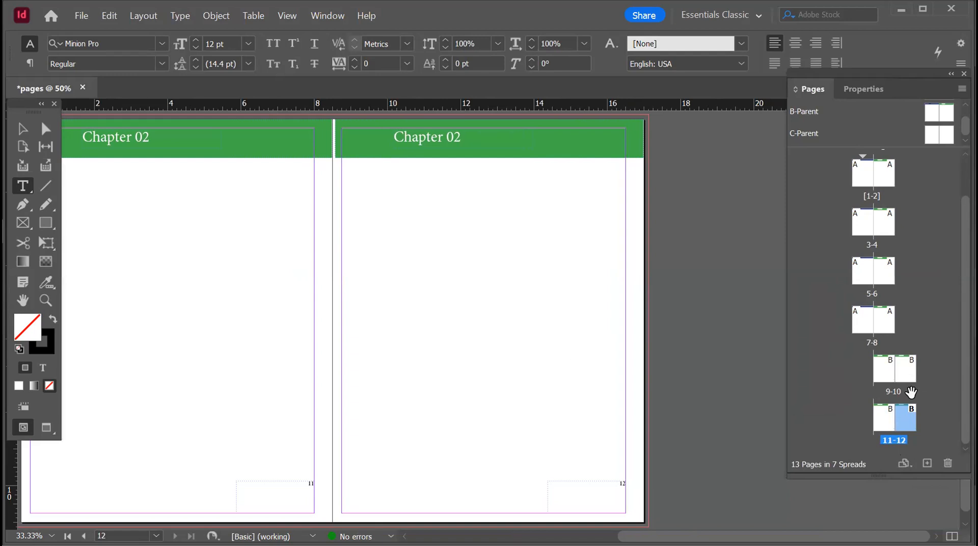
pyautogui.scroll(2, 905, 401)
pyautogui.scroll(-2, 906, 402)
pyautogui.scroll(3, 903, 402)
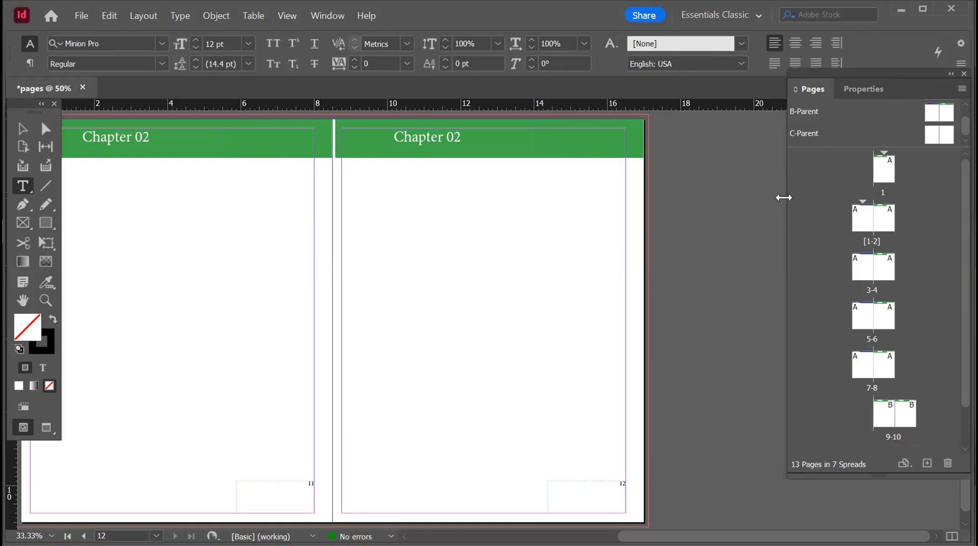
# Delete all the pages that use B-Parent, so the document ends with the 7-8 spread
pyautogui.moveTo(716, 200); pyautogui.dragTo(718, 200)
pyautogui.click(877, 416)
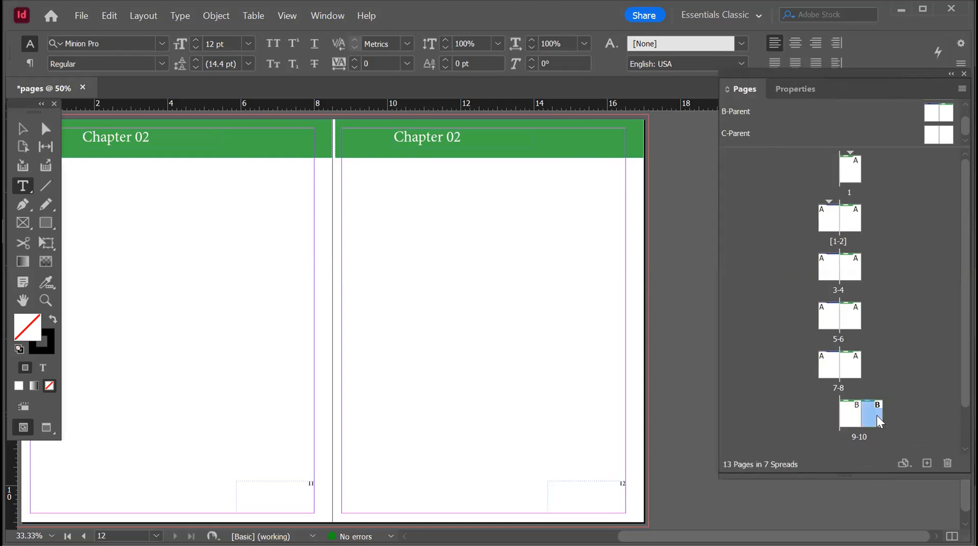
pyautogui.click(948, 463)
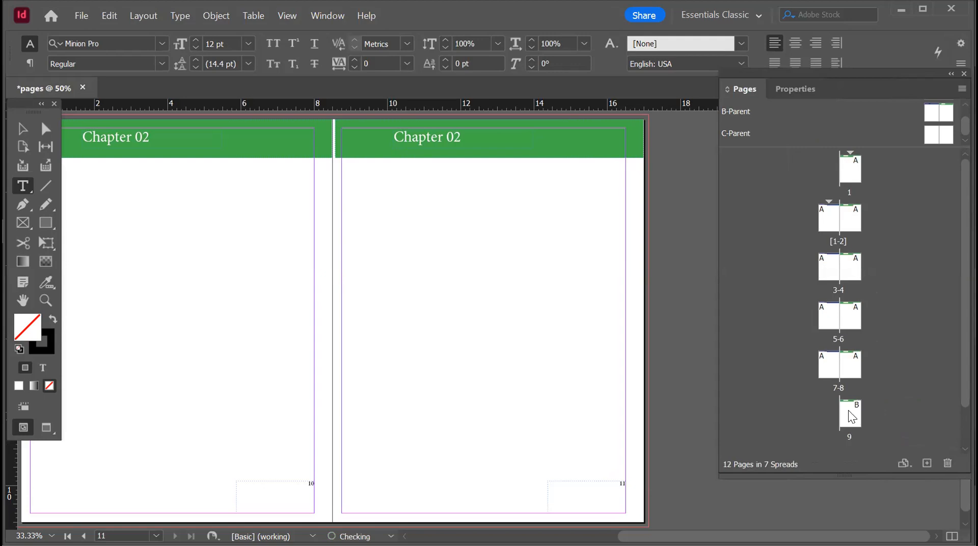
pyautogui.click(947, 463)
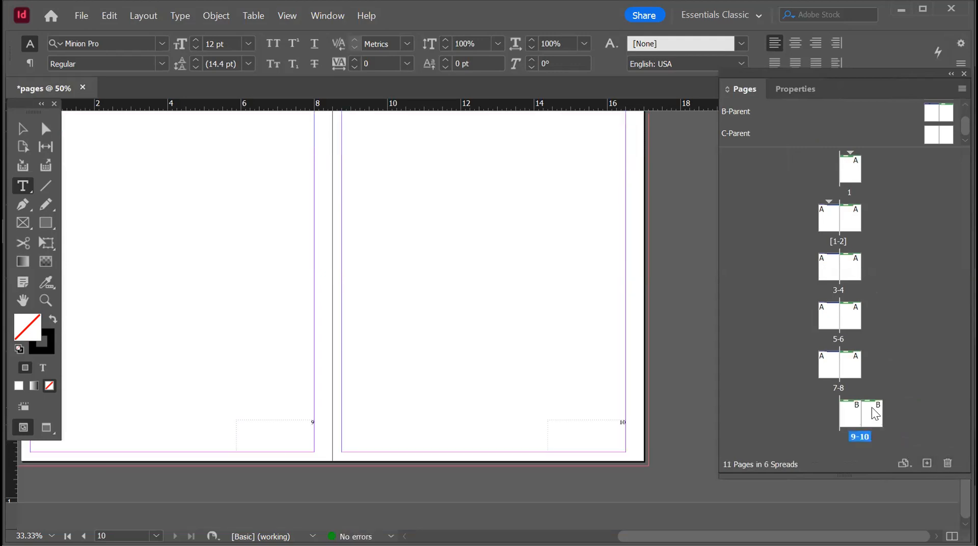
pyautogui.click(947, 463)
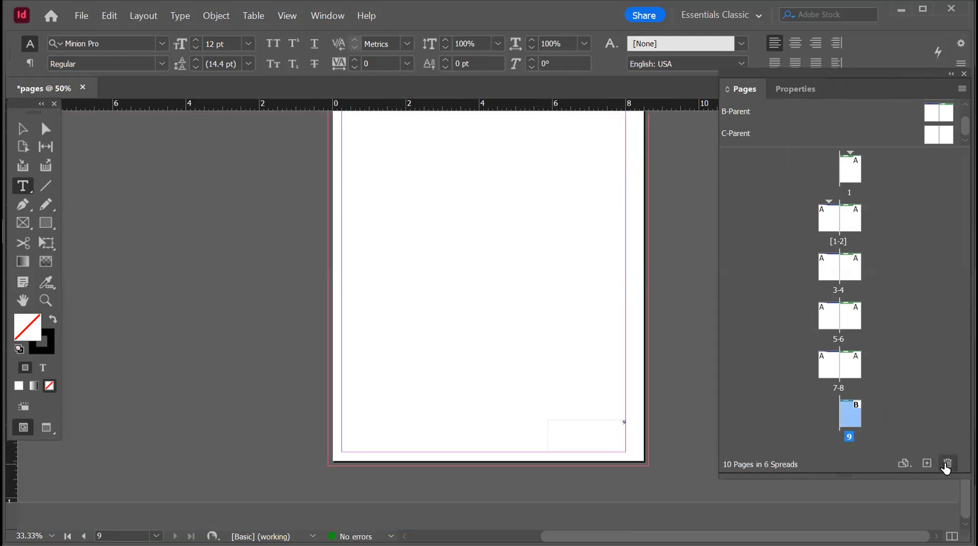
pyautogui.click(948, 463)
# Delete both pages of C-Parent and both pages of B-Parent, keeping A-Parent as the only parent spread
pyautogui.scroll(1, 912, 102)
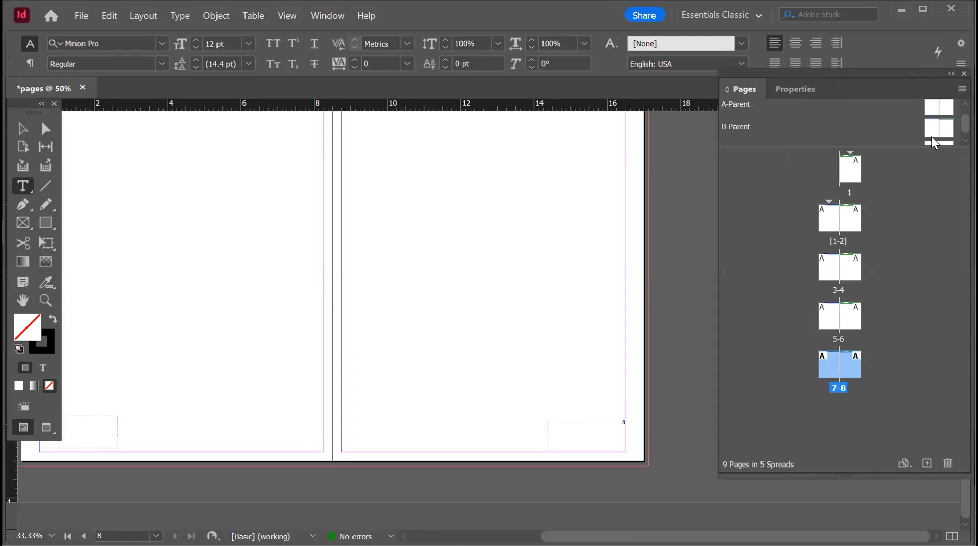
pyautogui.scroll(-1, 931, 137)
pyautogui.click(930, 133)
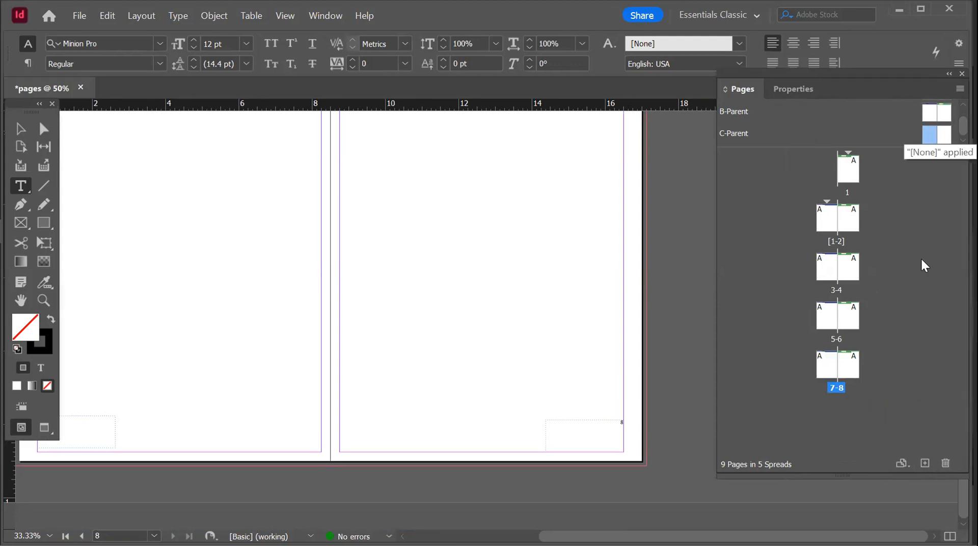
pyautogui.click(948, 463)
pyautogui.click(946, 135)
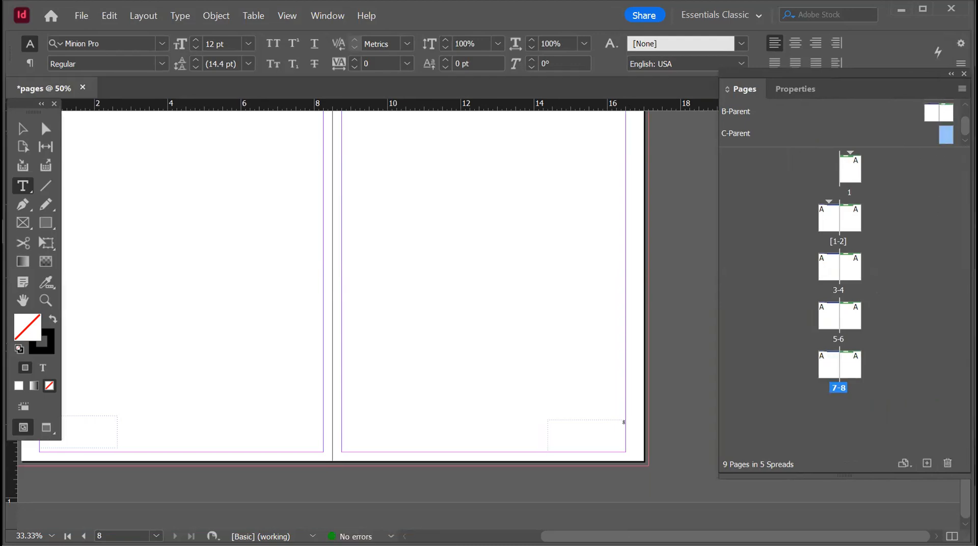
pyautogui.click(947, 463)
pyautogui.click(930, 133)
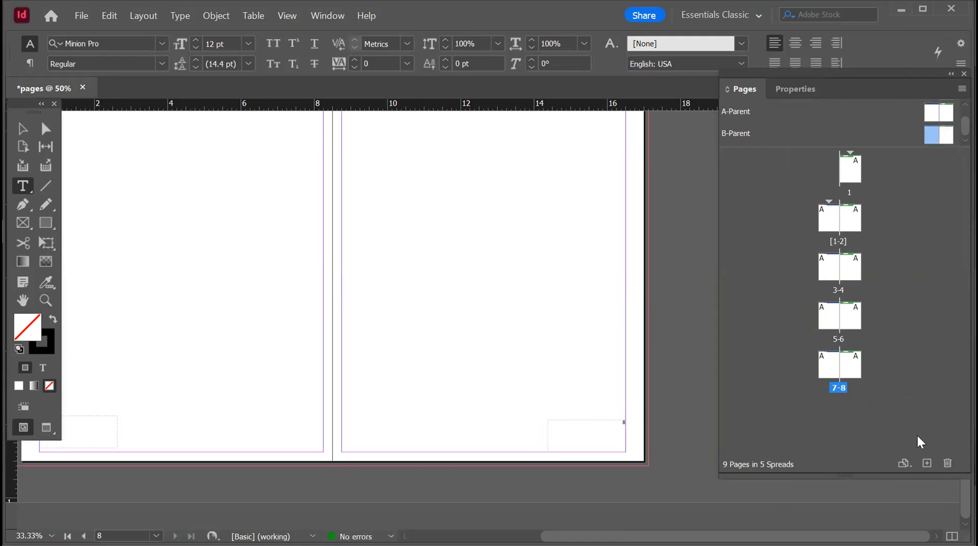
pyautogui.click(948, 463)
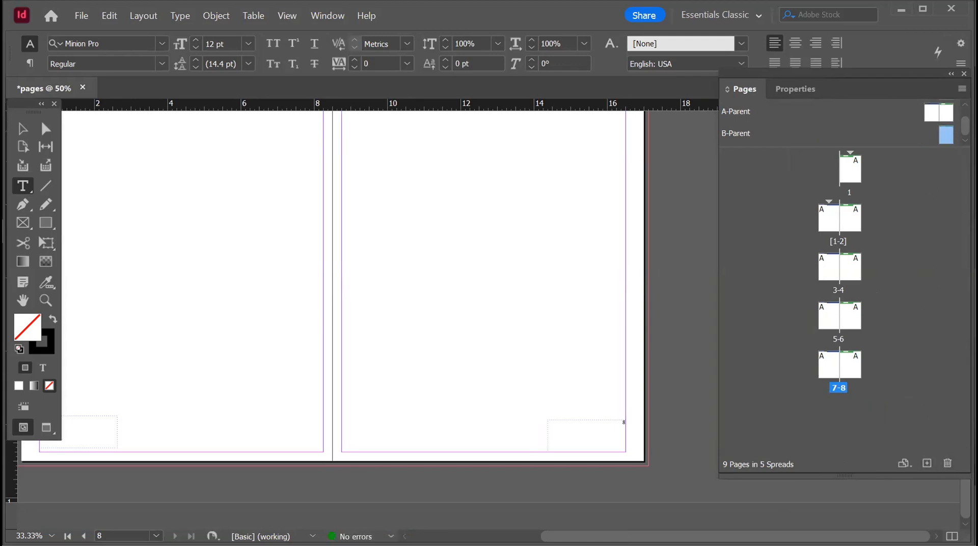
pyautogui.click(948, 463)
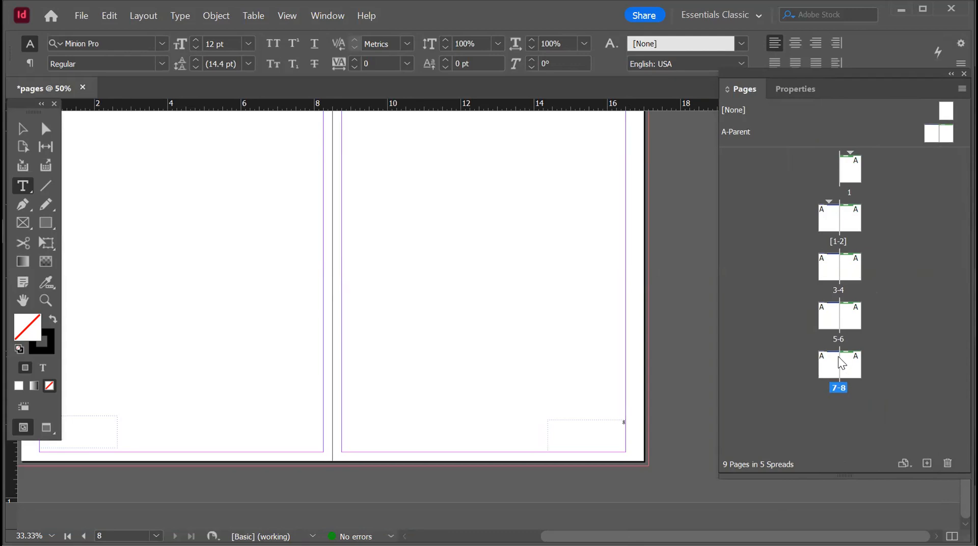
# Create an alternate landscape layout named Letter H from the Letter V source pages, with the Letter page size and the Preserve Existing liquid page rule
pyautogui.rightClick(842, 169)
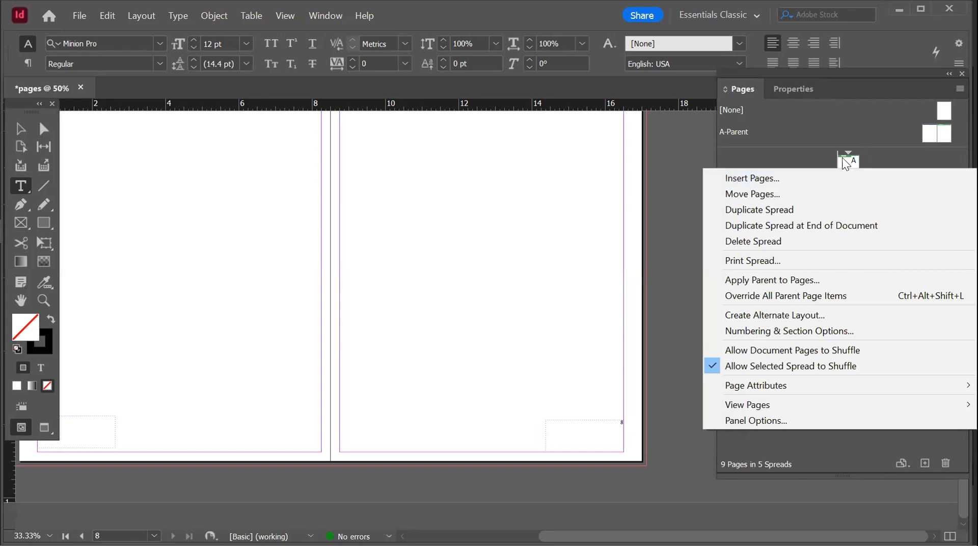
pyautogui.click(842, 159)
pyautogui.rightClick(843, 161)
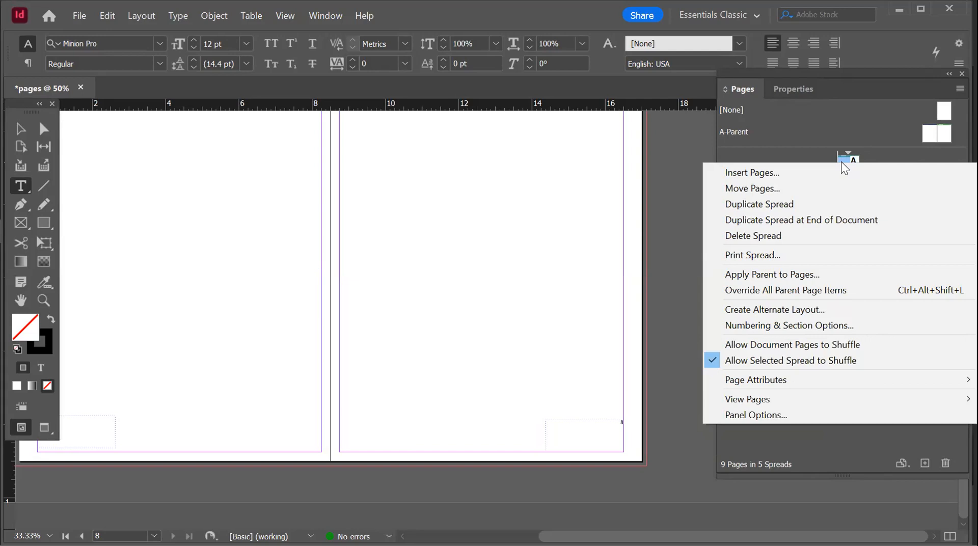
pyautogui.click(769, 309)
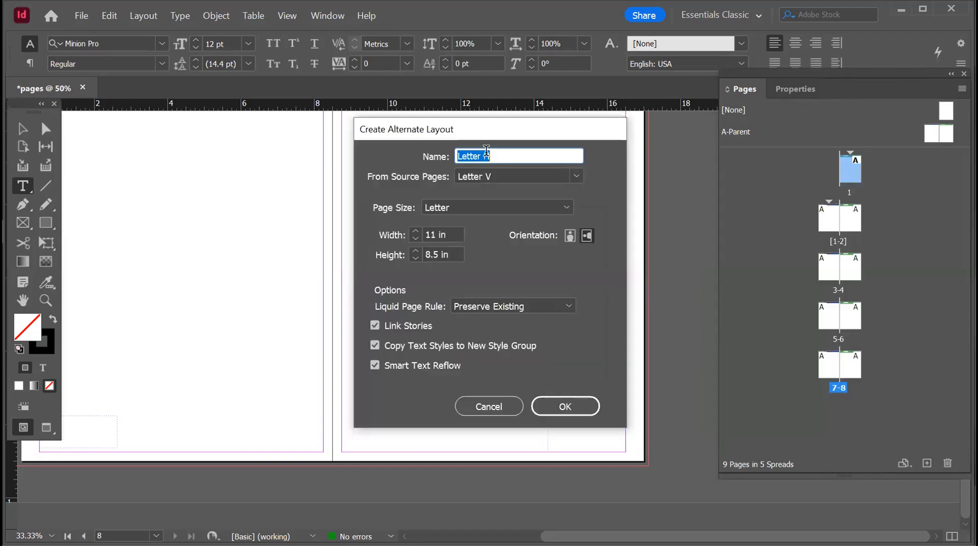
pyautogui.press('Tab')
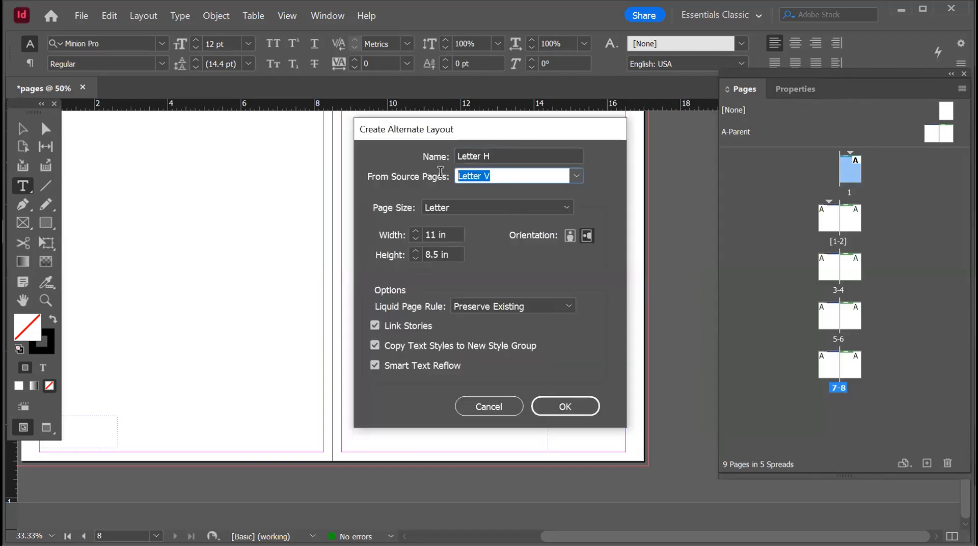
pyautogui.click(581, 176)
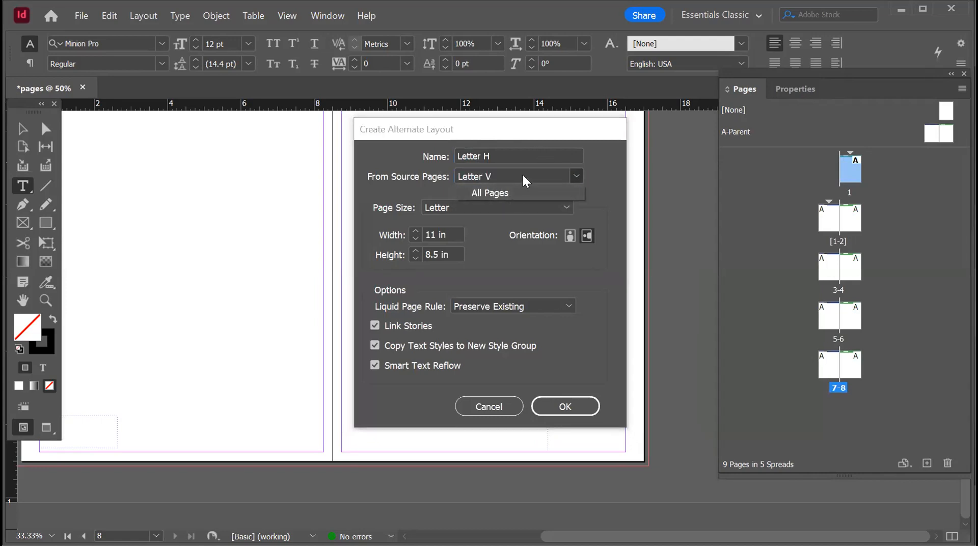
pyautogui.press('Escape')
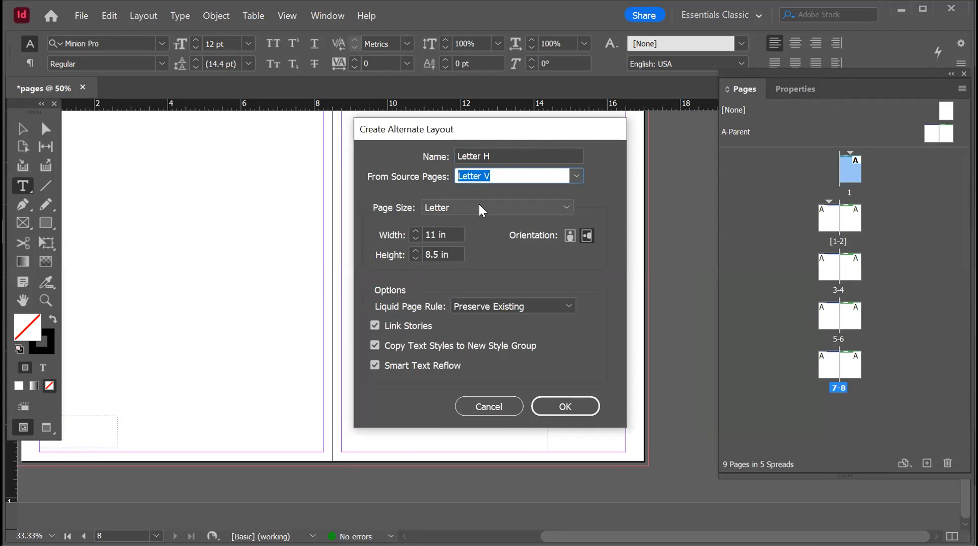
pyautogui.click(478, 206)
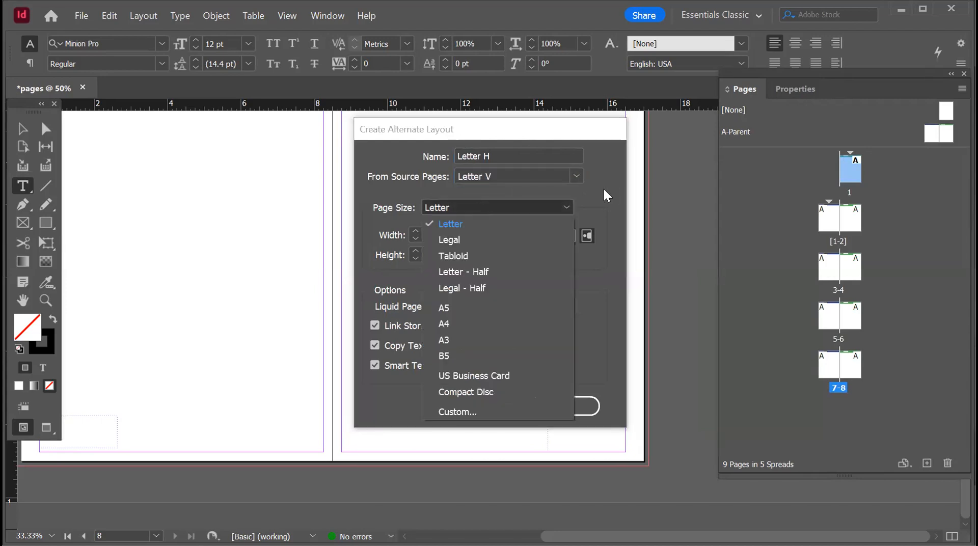
pyautogui.click(526, 224)
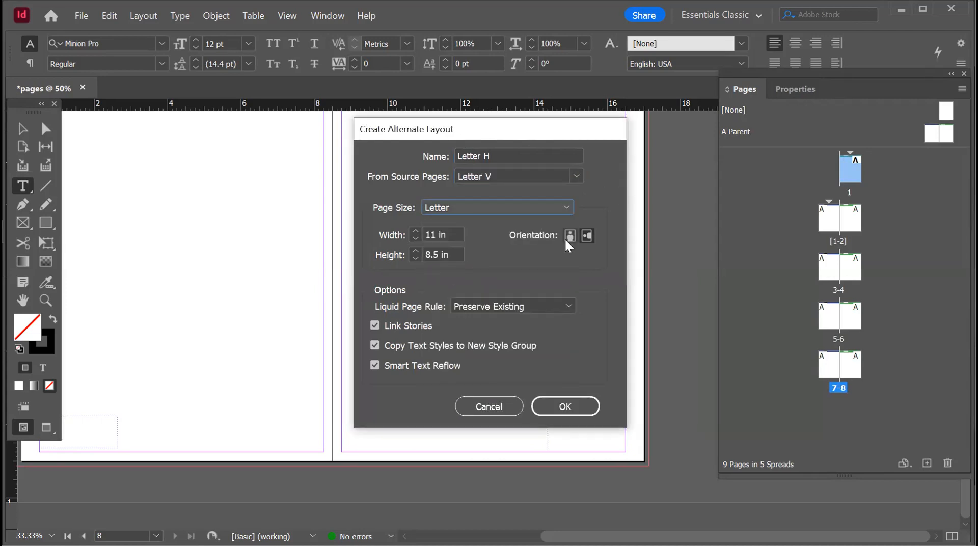
pyautogui.click(557, 410)
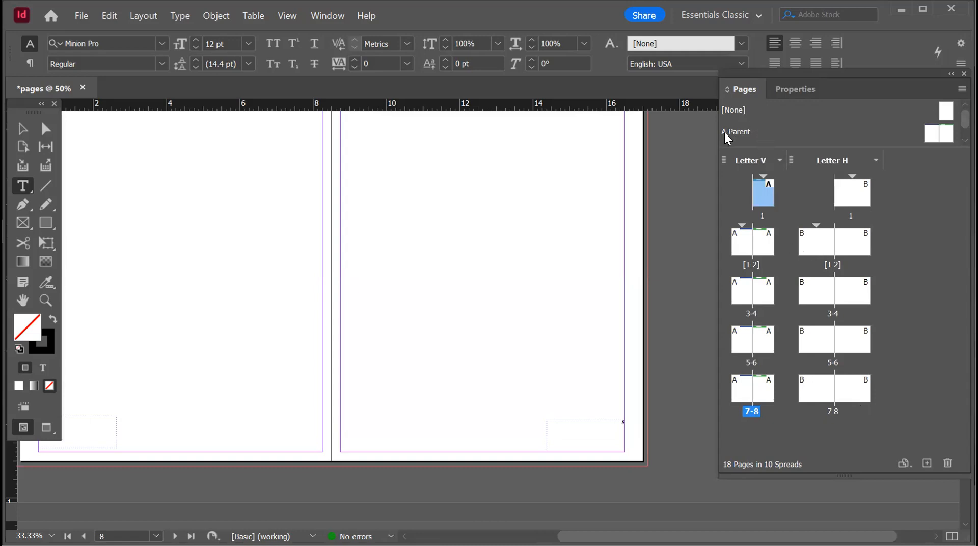
# Examine page 1 of the Letter H layout and compare it with the last Letter V spread
pyautogui.scroll(-1, 869, 128)
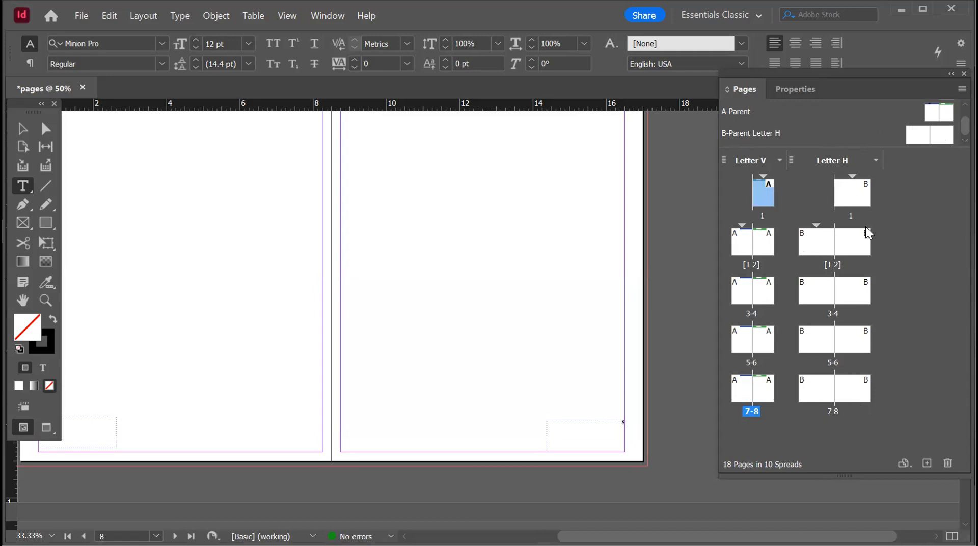
pyautogui.click(852, 194)
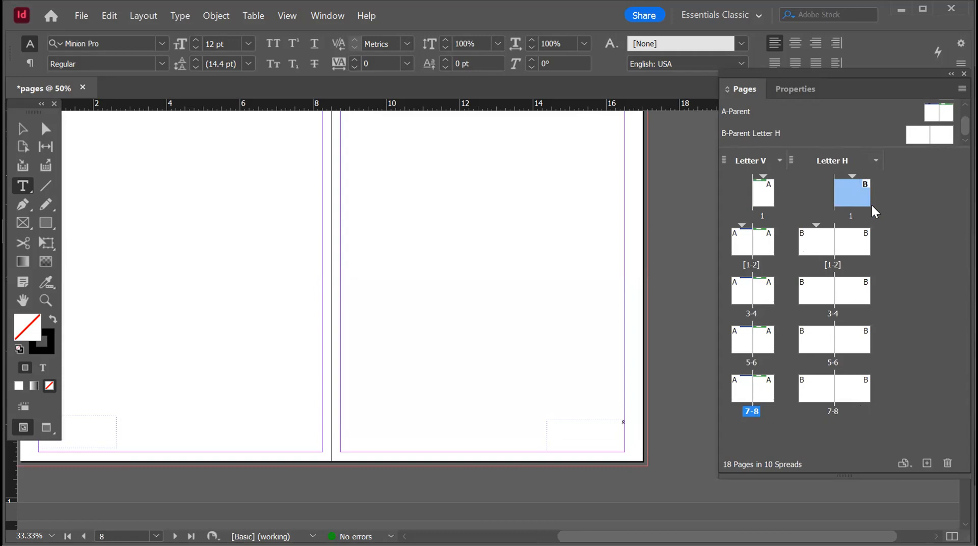
pyautogui.doubleClick(857, 195)
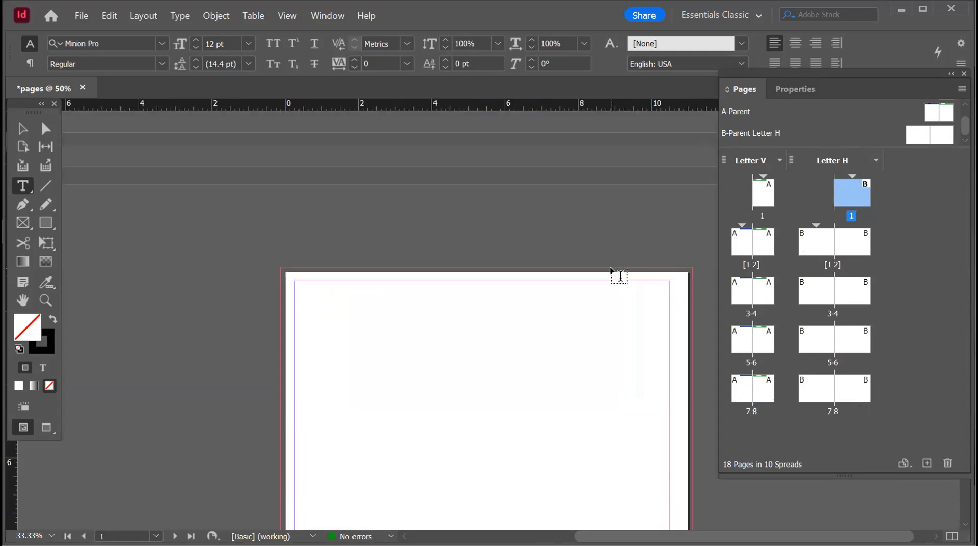
pyautogui.scroll(-3, 620, 276)
pyautogui.click(575, 308)
pyautogui.moveTo(574, 308); pyautogui.dragTo(597, 271)
pyautogui.click(23, 130)
pyautogui.scroll(6, 559, 335)
pyautogui.scroll(3, 558, 335)
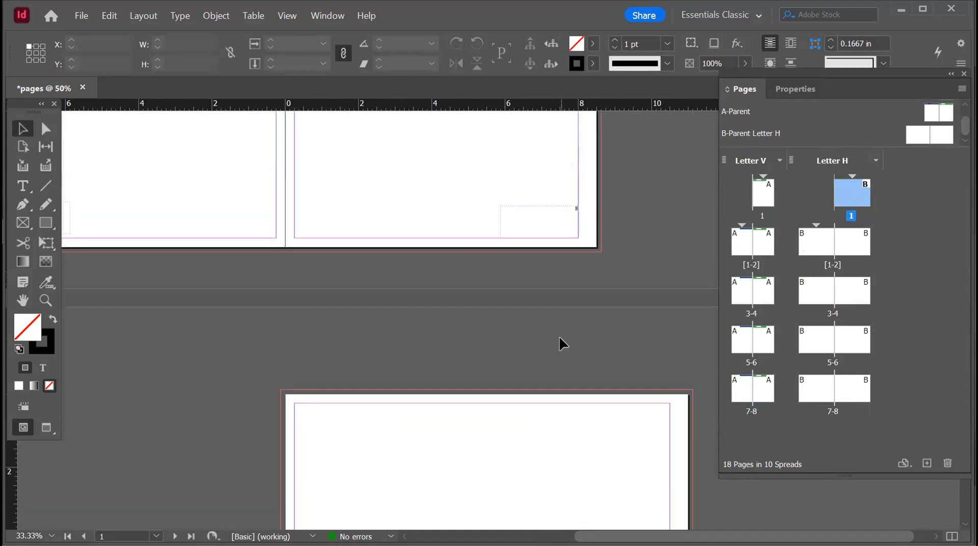
pyautogui.scroll(3, 448, 317)
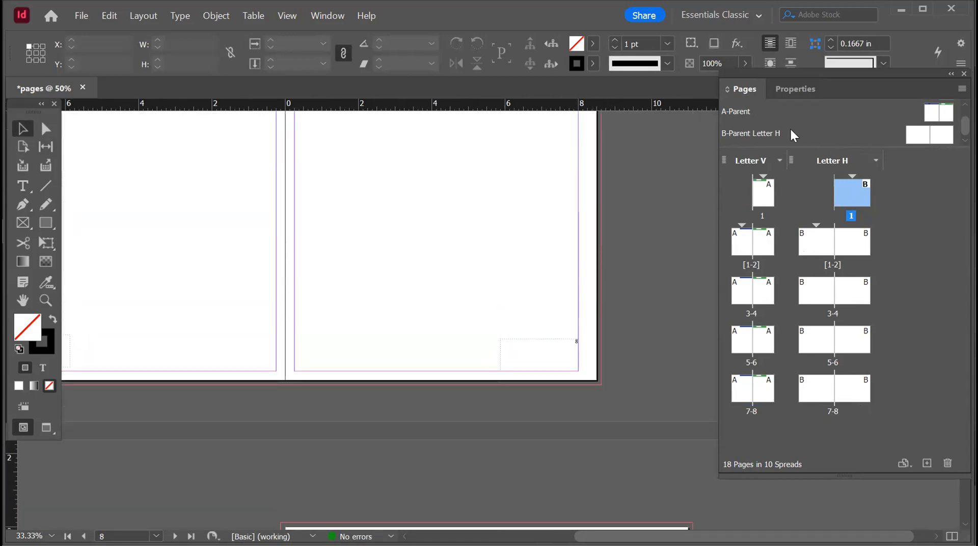
# On B-Parent Letter H, move the green Chapter 01 header onto the right page and the blue Titile header onto the left page
pyautogui.doubleClick(757, 133)
pyautogui.scroll(3, 507, 236)
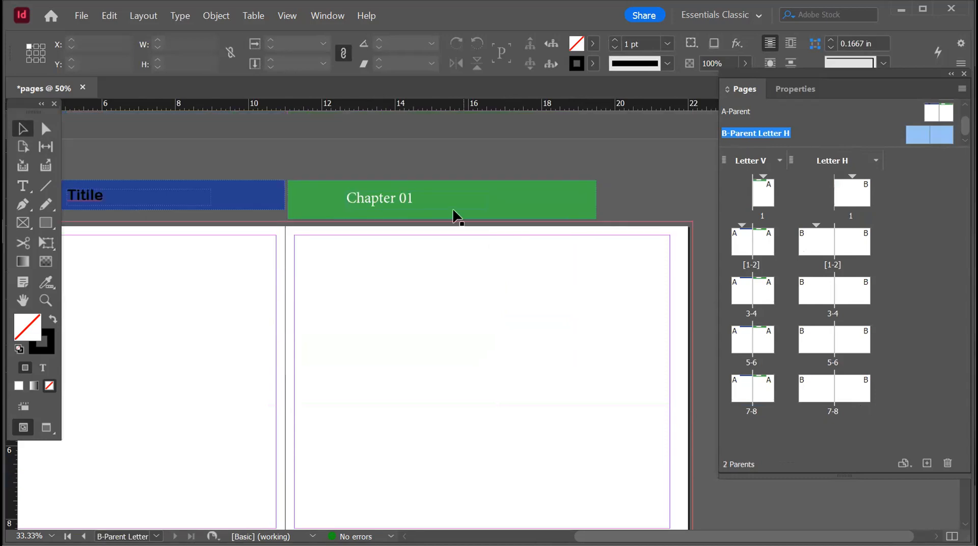
pyautogui.moveTo(475, 253); pyautogui.dragTo(556, 247)
pyautogui.moveTo(406, 207); pyautogui.dragTo(455, 256)
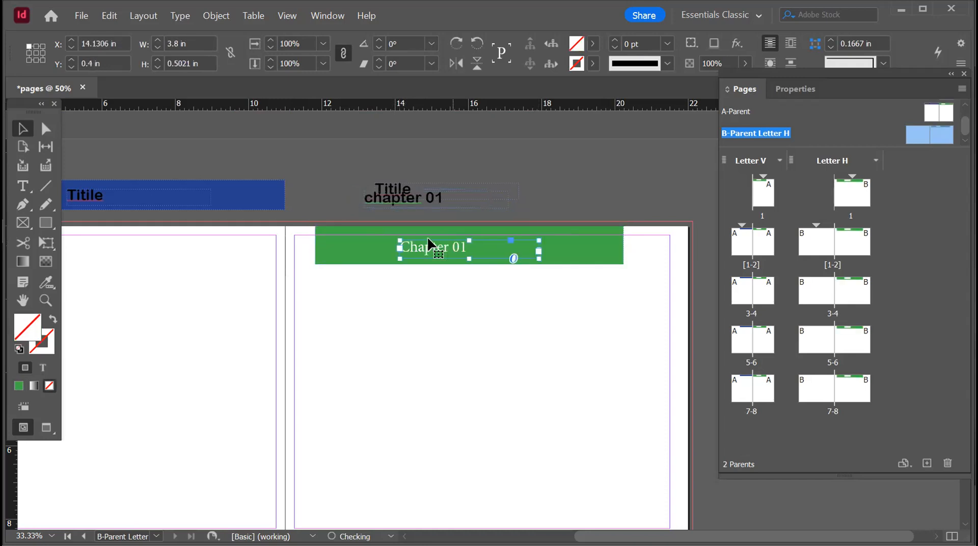
pyautogui.moveTo(254, 195); pyautogui.dragTo(232, 244)
pyautogui.moveTo(96, 199); pyautogui.dragTo(103, 246)
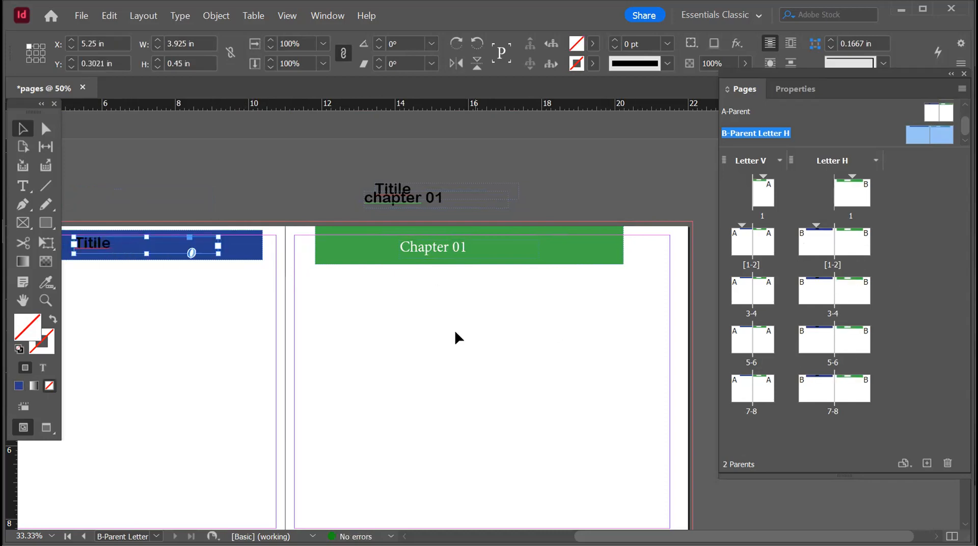
# Move the right parent page's number frame inside its lower outer margin corner, at X 19.275 in, Y 7.375 in
pyautogui.scroll(-3, 456, 334)
pyautogui.click(574, 429)
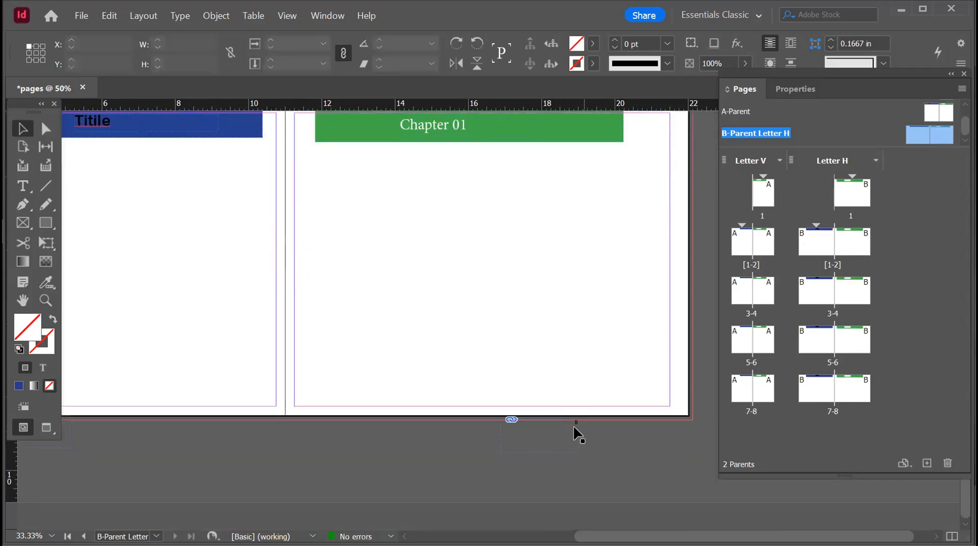
pyautogui.click(578, 427)
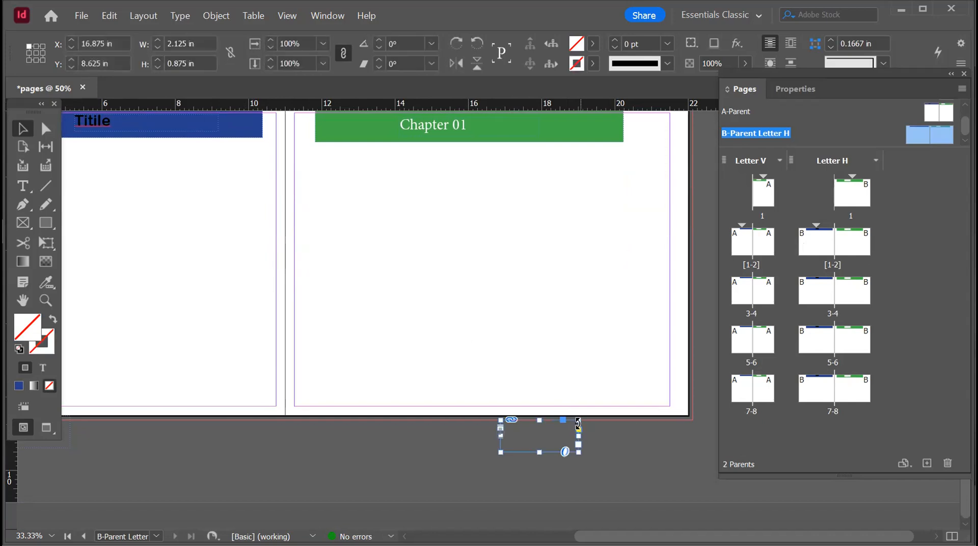
pyautogui.moveTo(543, 430); pyautogui.dragTo(629, 380)
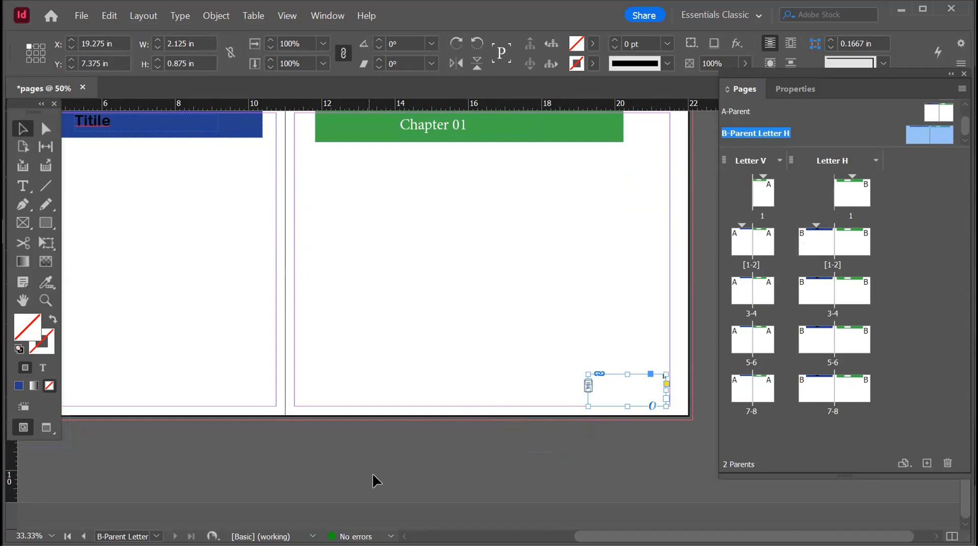
# Move the left parent page's number frame inside its lower outer margin corner, at X 0.5 in, Y 7.375 in
pyautogui.hscroll(-5, 372, 472)
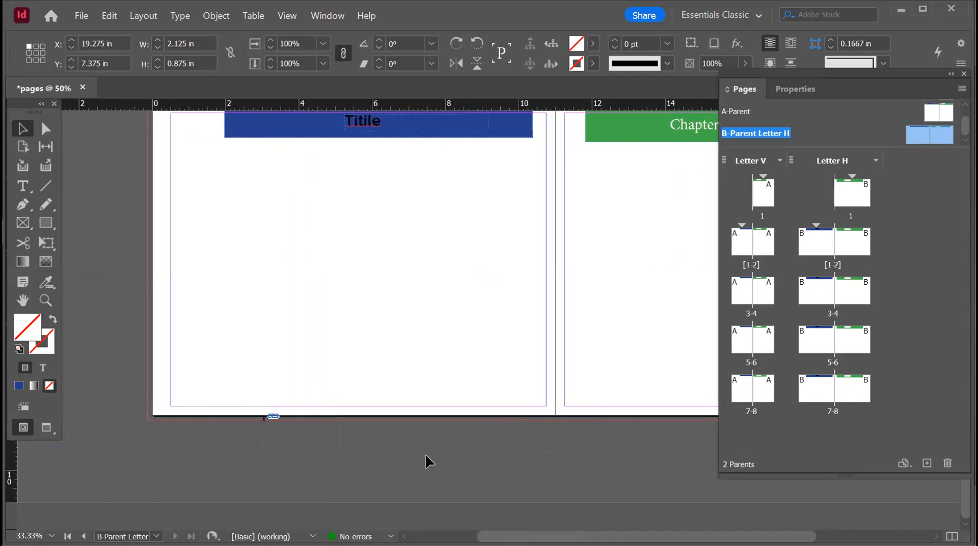
pyautogui.moveTo(217, 437); pyautogui.dragTo(334, 454)
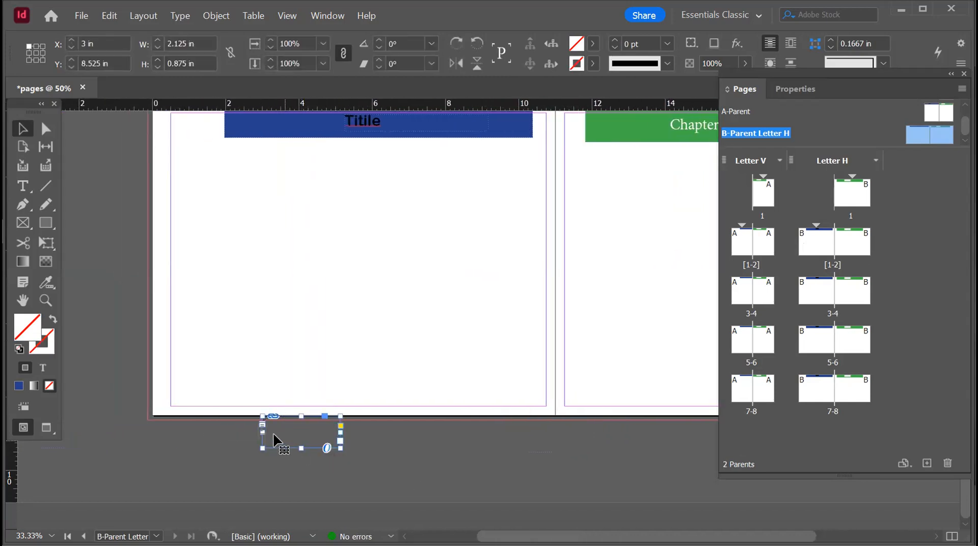
pyautogui.moveTo(288, 423); pyautogui.dragTo(205, 377)
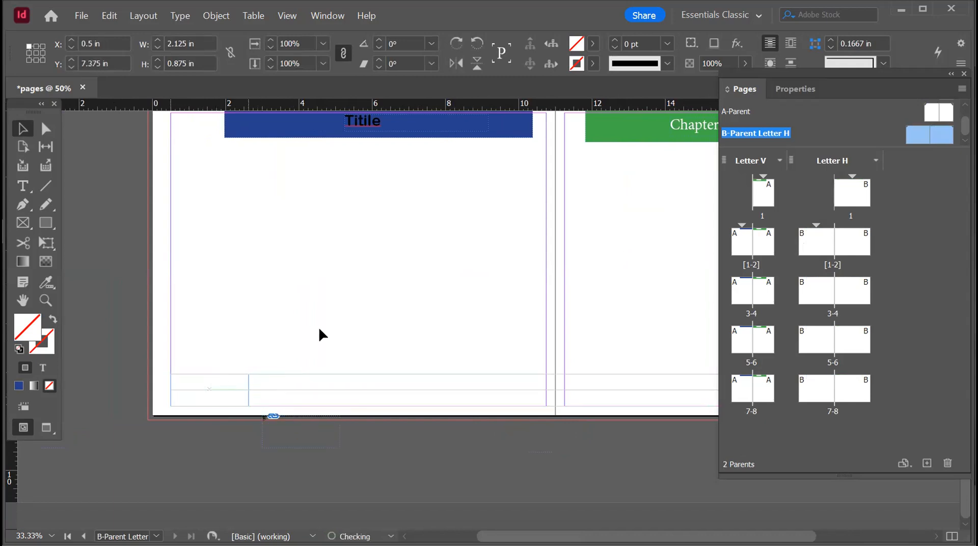
# Check the headers and page numbers on the 1-2 and 3-4 spreads of the Letter H layout
pyautogui.click(821, 240)
pyautogui.doubleClick(821, 241)
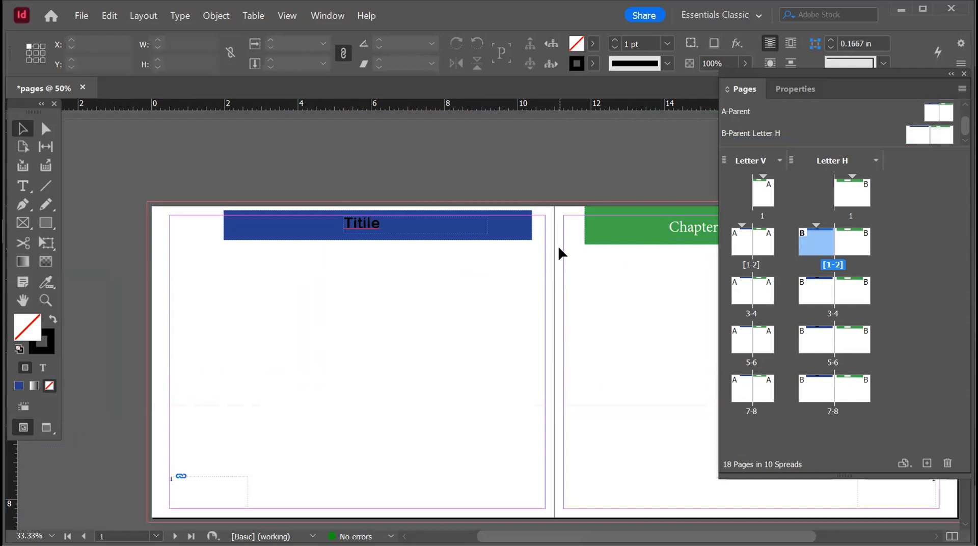
pyautogui.doubleClick(815, 291)
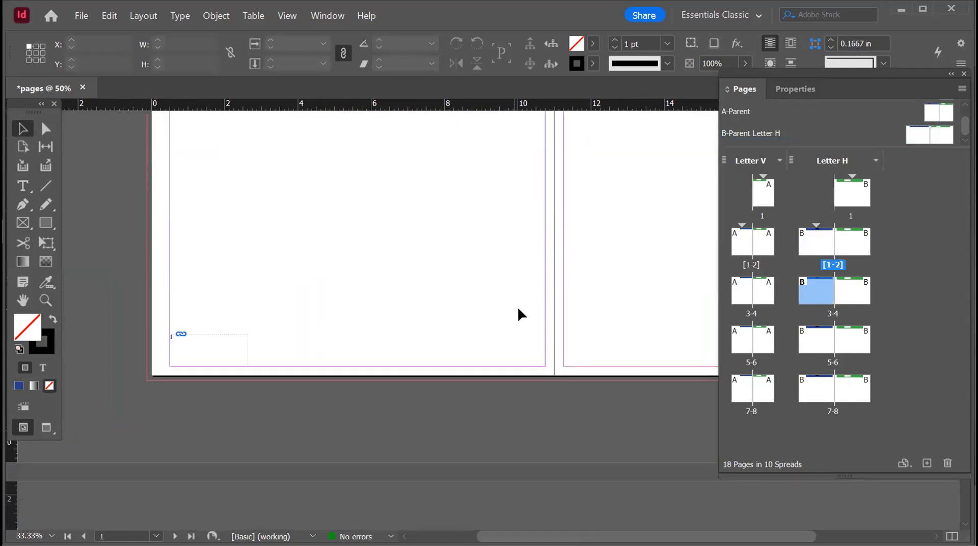
pyautogui.scroll(-6, 520, 306)
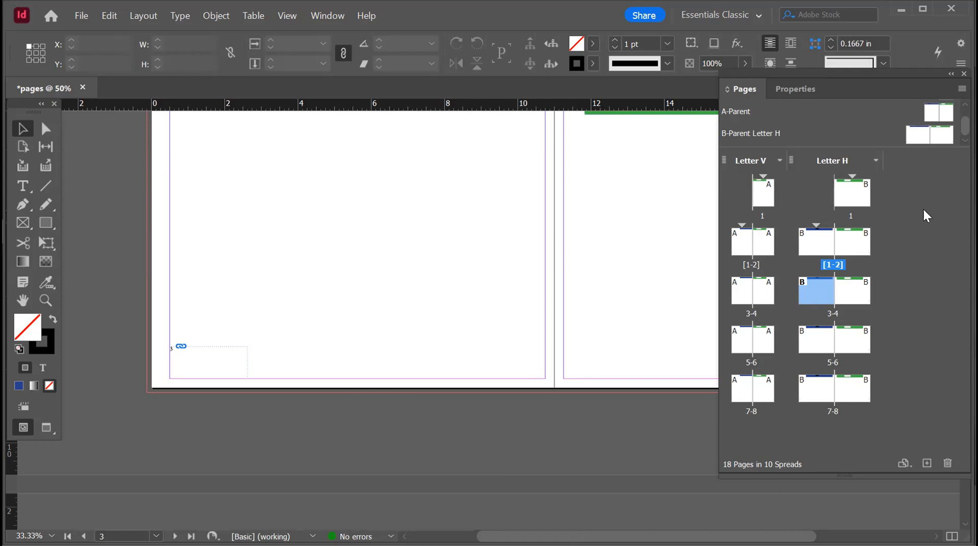
pyautogui.click(771, 192)
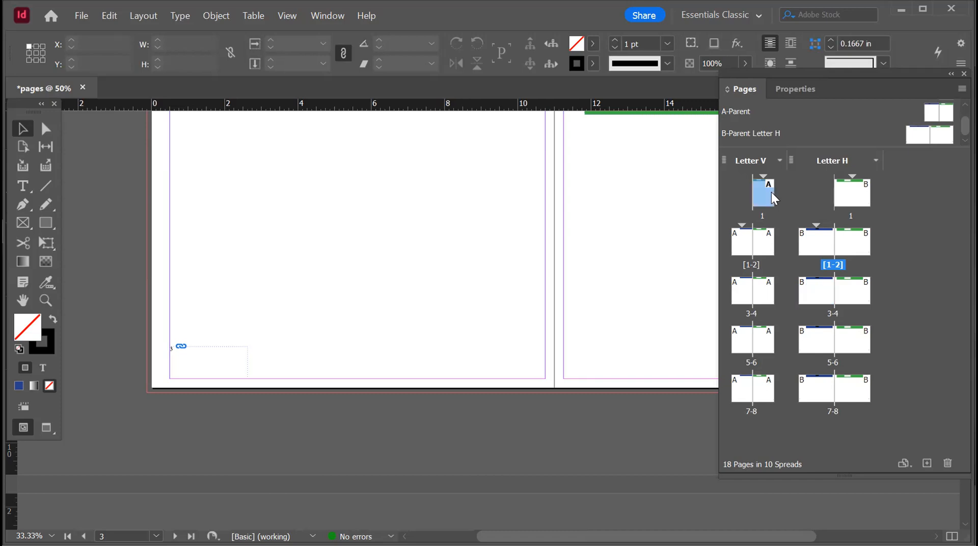
pyautogui.rightClick(771, 192)
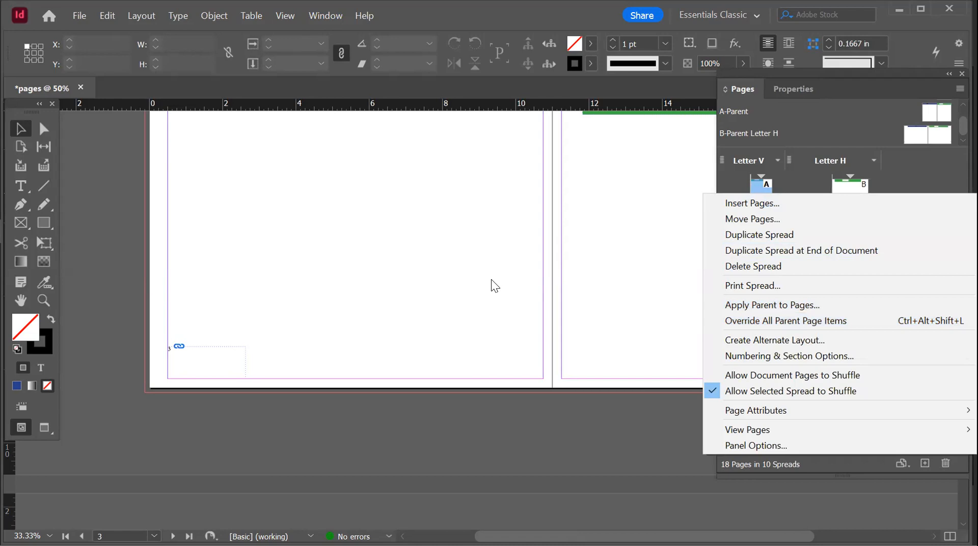
pyautogui.click(375, 222)
pyautogui.scroll(3, 423, 267)
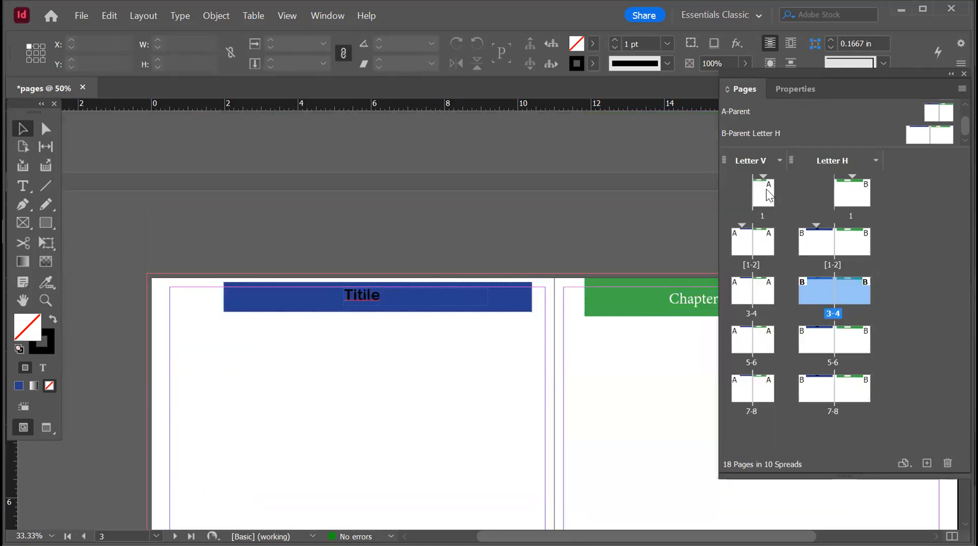
pyautogui.rightClick(770, 196)
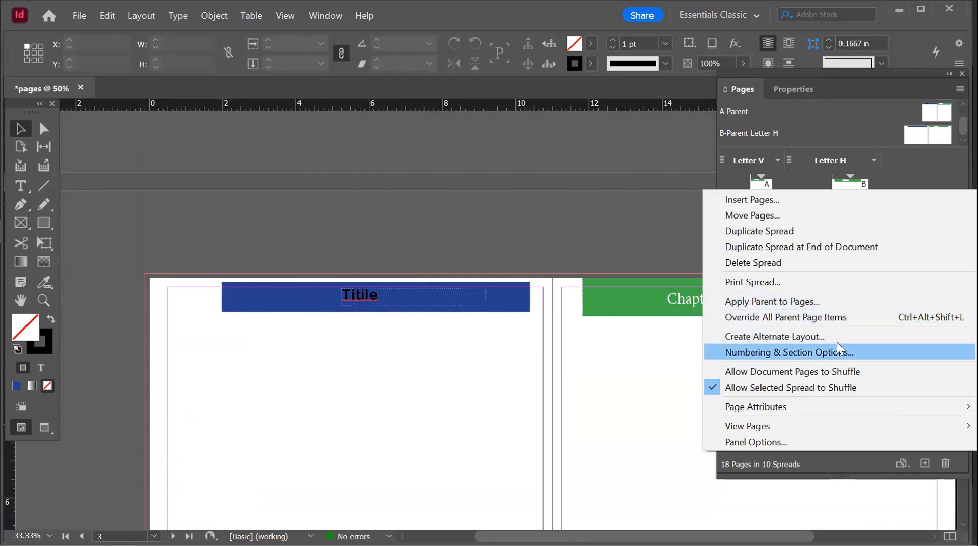
pyautogui.moveTo(790, 421)
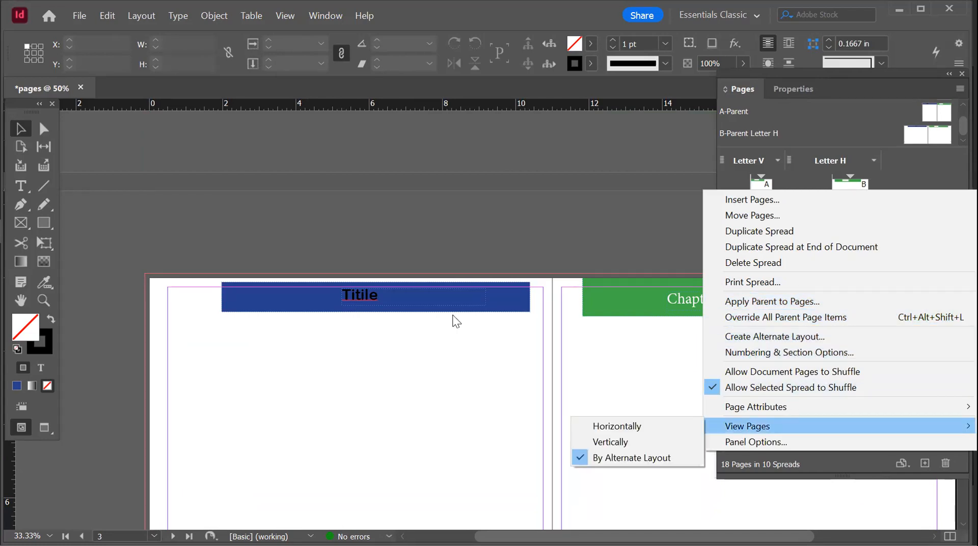
pyautogui.click(601, 164)
# Go to page 1 of the Letter V layout and arrange the page thumbnails horizontally
pyautogui.doubleClick(767, 193)
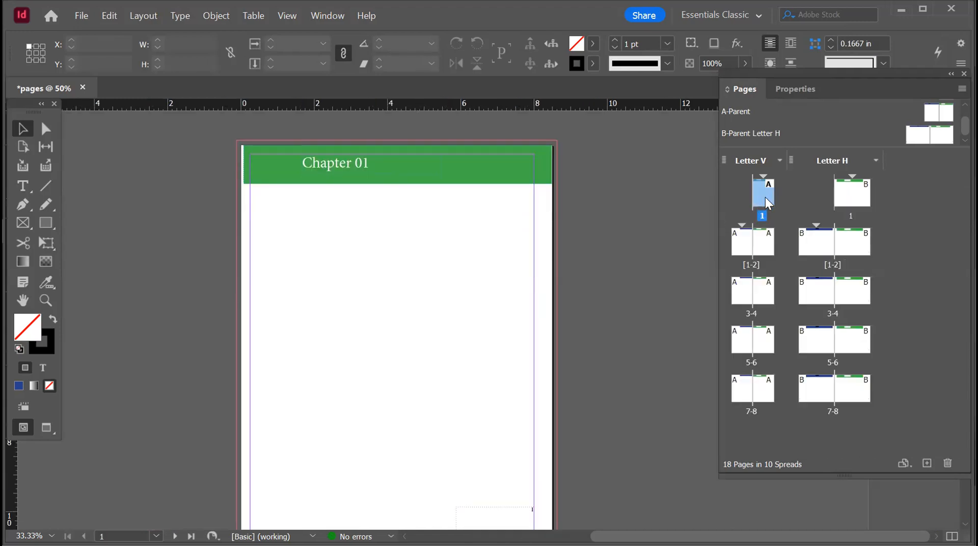
pyautogui.rightClick(766, 197)
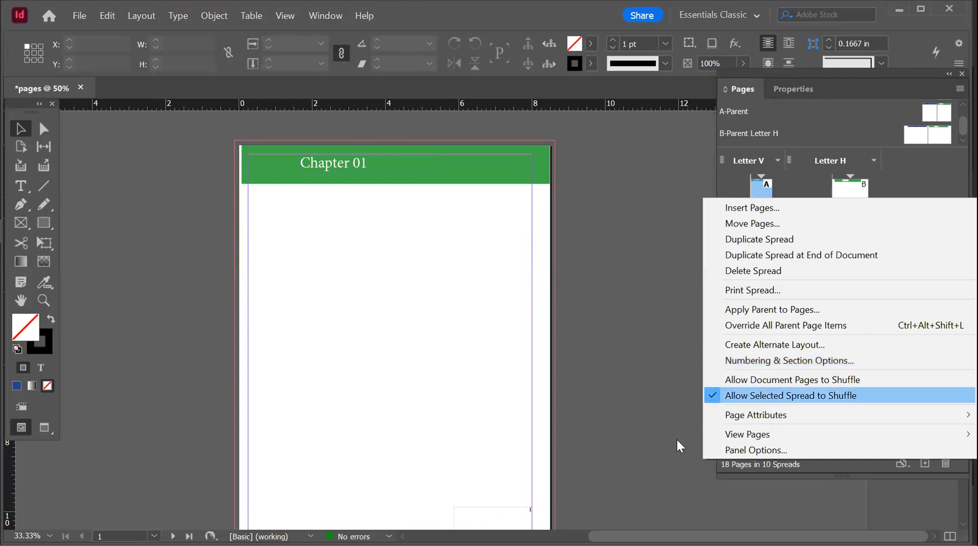
pyautogui.moveTo(728, 434)
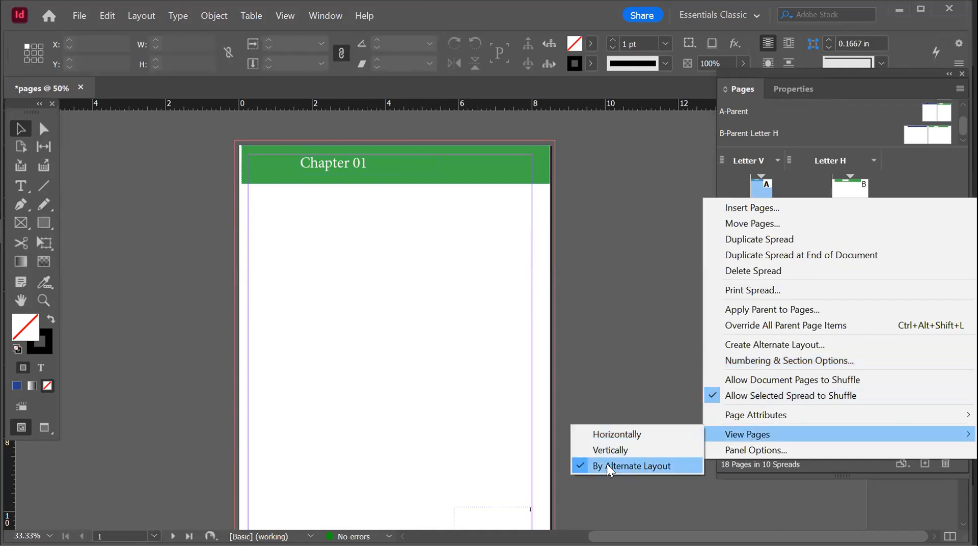
pyautogui.click(640, 436)
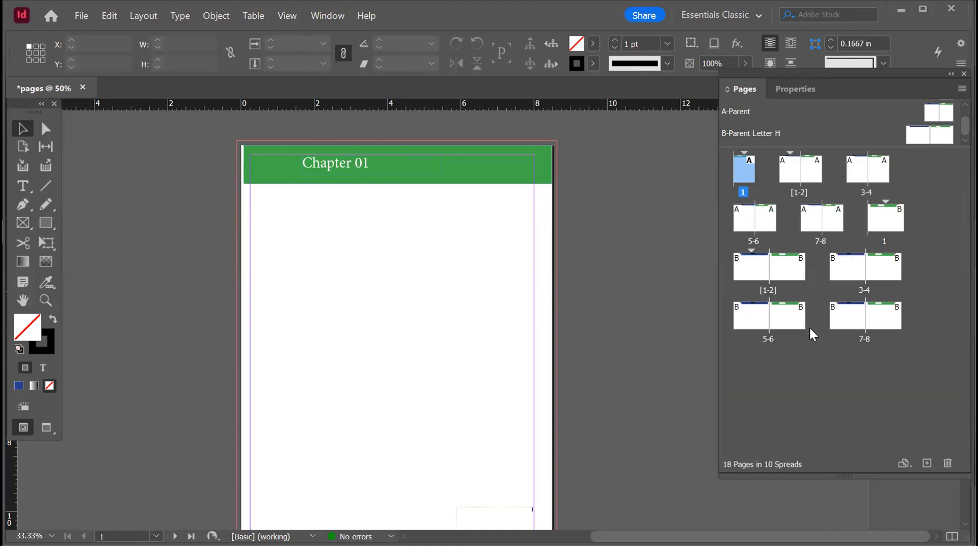
# Undo the last move of the left parent page's number frame and arrange the page thumbnails by alternate layout
pyautogui.hotkey('ctrl', 'z')
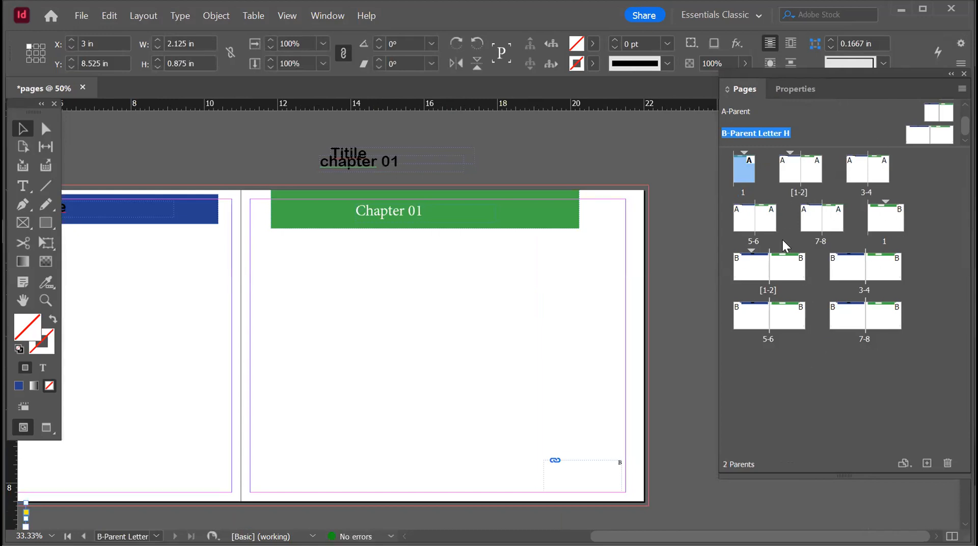
pyautogui.rightClick(749, 163)
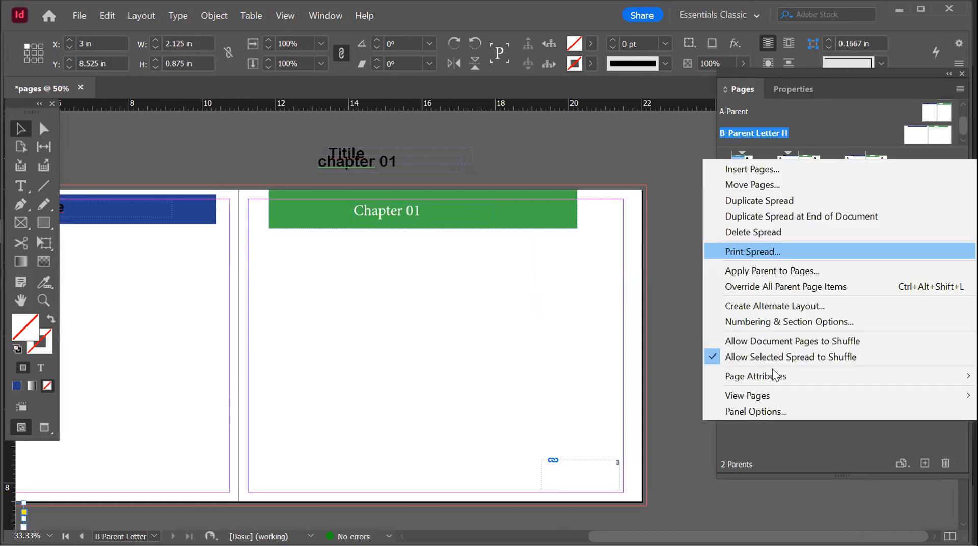
pyautogui.moveTo(779, 396)
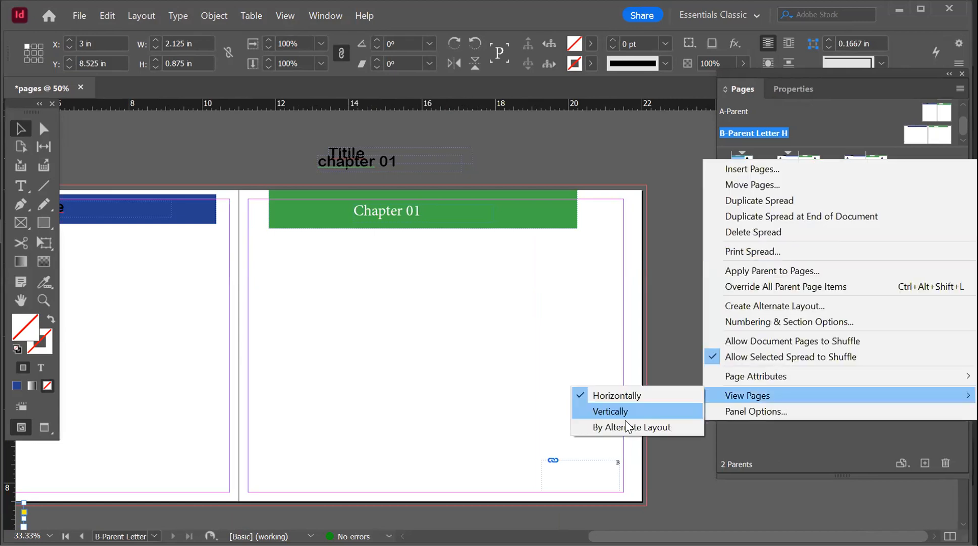
pyautogui.click(625, 420)
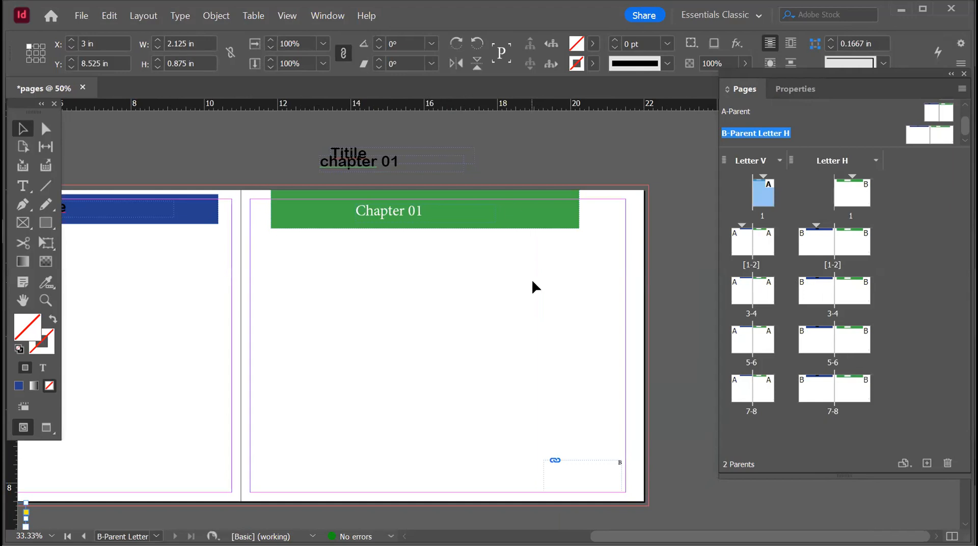
# Delete the stray overlapping Titile and chapter 01 text frames above the right page of B-Parent Letter H
pyautogui.click(368, 164)
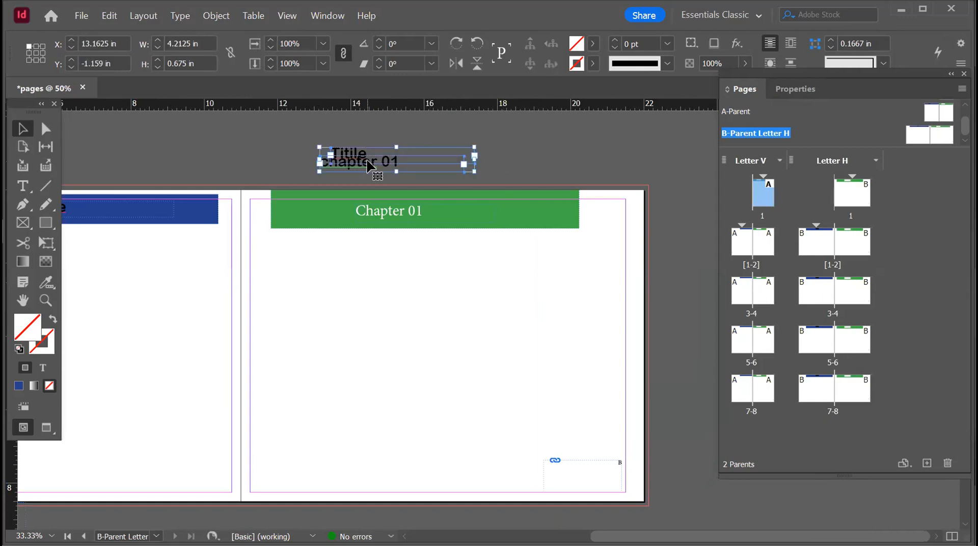
pyautogui.press('Delete')
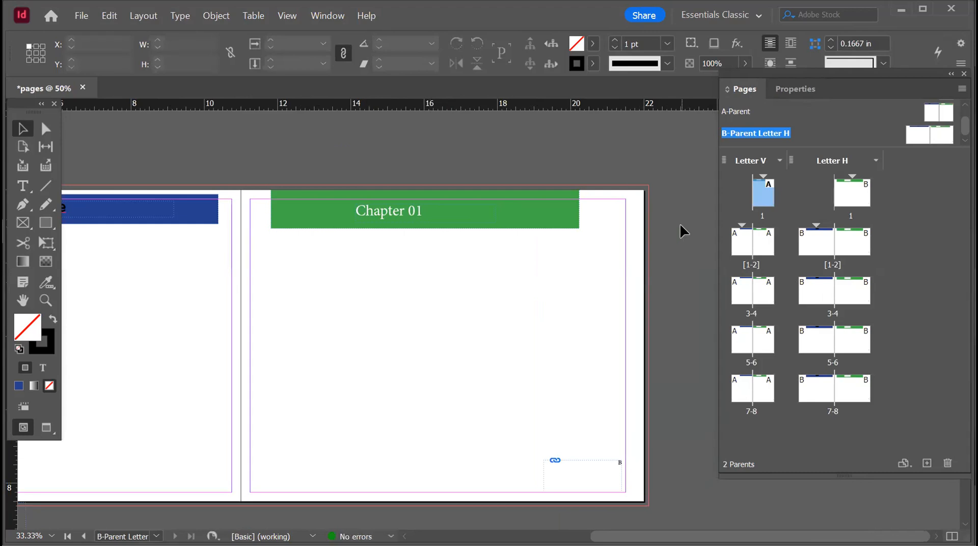